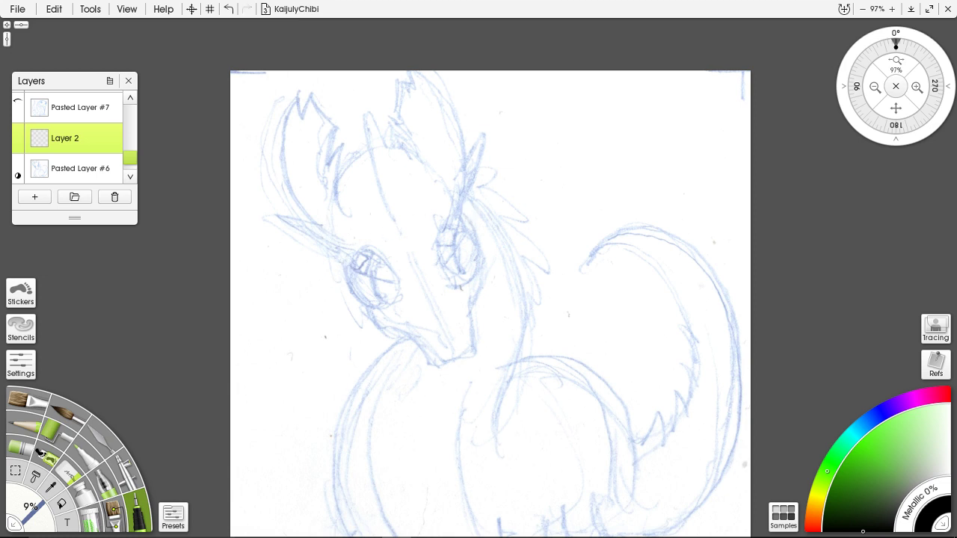
Ink the overlapping feather spikes of the brow above the right eye on Layer 2, following the blue sketch
drag(474, 229, 444, 214)
mouse_move(445, 178)
mouse_down()
mouse_move(468, 173)
mouse_move(463, 193)
mouse_move(478, 162)
mouse_move(479, 173)
mouse_move(521, 129)
mouse_up()
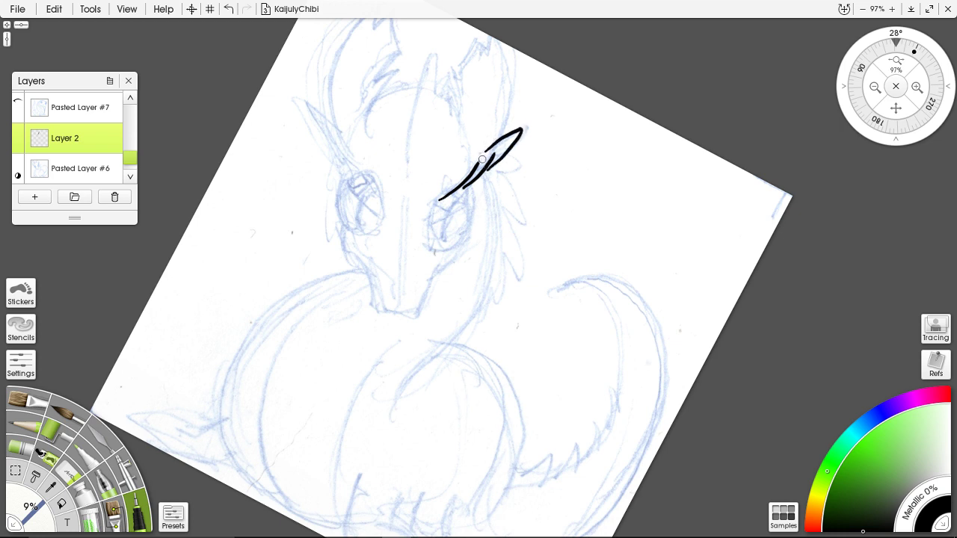
mouse_move(482, 159)
mouse_down()
mouse_move(493, 151)
mouse_move(481, 157)
mouse_up()
mouse_move(532, 113)
mouse_down()
mouse_move(509, 175)
mouse_move(507, 144)
mouse_move(546, 145)
mouse_up()
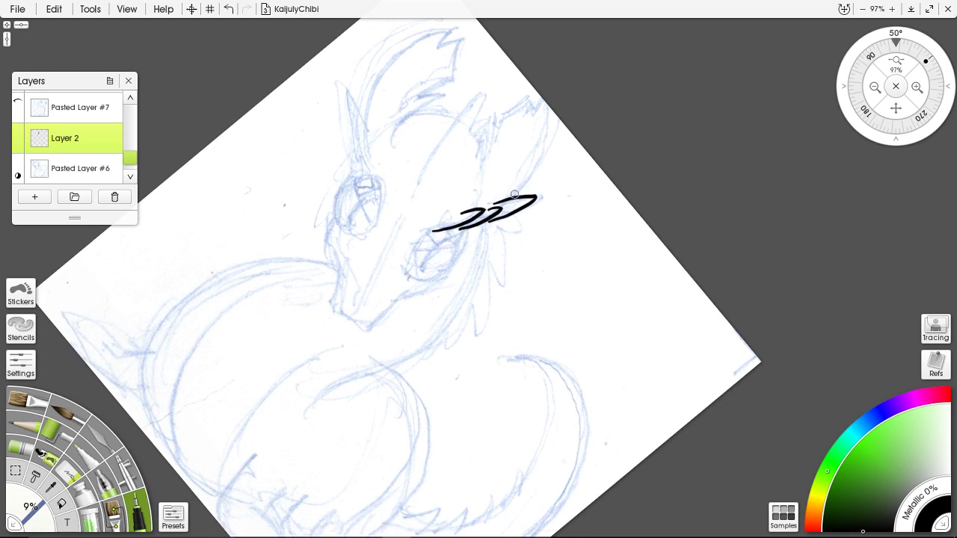
Ink the right ear with a smooth curved outer edge and a jagged inner edge
mouse_move(513, 197)
mouse_down()
mouse_move(539, 154)
mouse_move(537, 107)
mouse_up()
drag(476, 165, 503, 110)
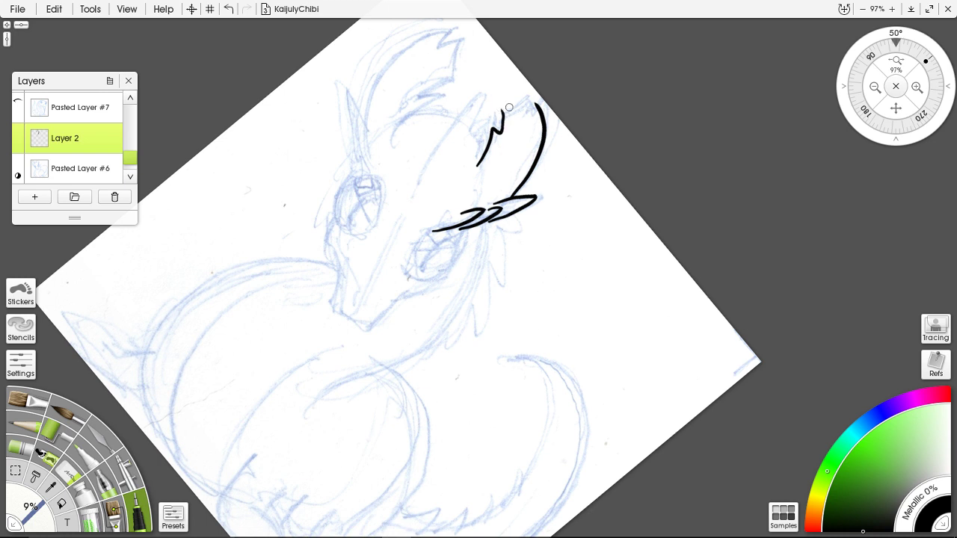
key(ctrl+z)
mouse_move(501, 132)
mouse_down()
mouse_move(515, 107)
mouse_move(501, 131)
mouse_move(503, 108)
mouse_move(537, 111)
mouse_up()
key(ctrl+z)
Ink the pointed central horn on the forehead and the head line joining it to the right ear's base
mouse_move(419, 180)
mouse_down()
mouse_move(479, 94)
mouse_move(469, 122)
mouse_move(484, 145)
mouse_up()
drag(466, 114, 453, 136)
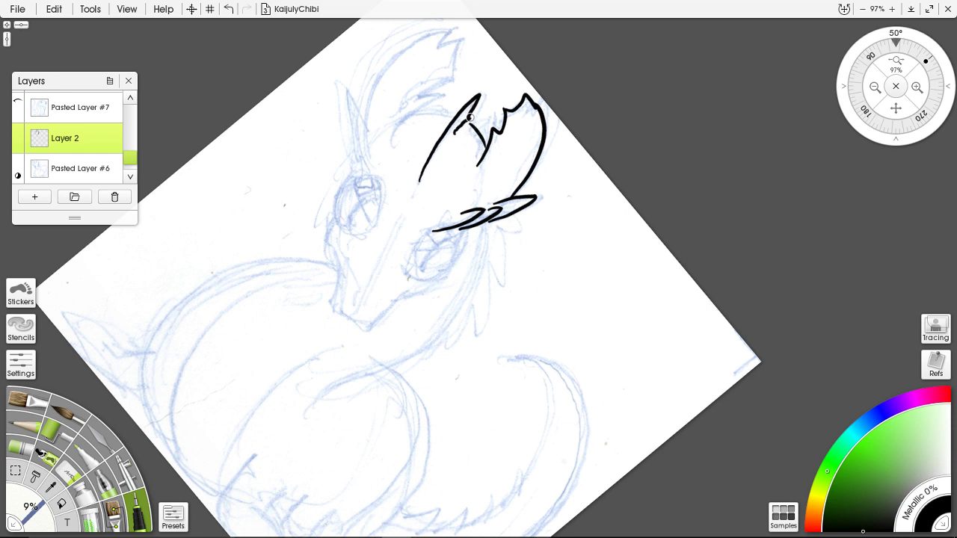
drag(478, 166, 474, 188)
drag(387, 148, 391, 134)
key(ctrl+z)
drag(465, 121, 473, 126)
Ink the left ear with a jagged inner edge and a smooth curved outer edge
mouse_move(384, 141)
mouse_down()
mouse_move(387, 126)
mouse_move(432, 95)
mouse_move(415, 98)
mouse_move(451, 76)
mouse_move(453, 41)
mouse_up()
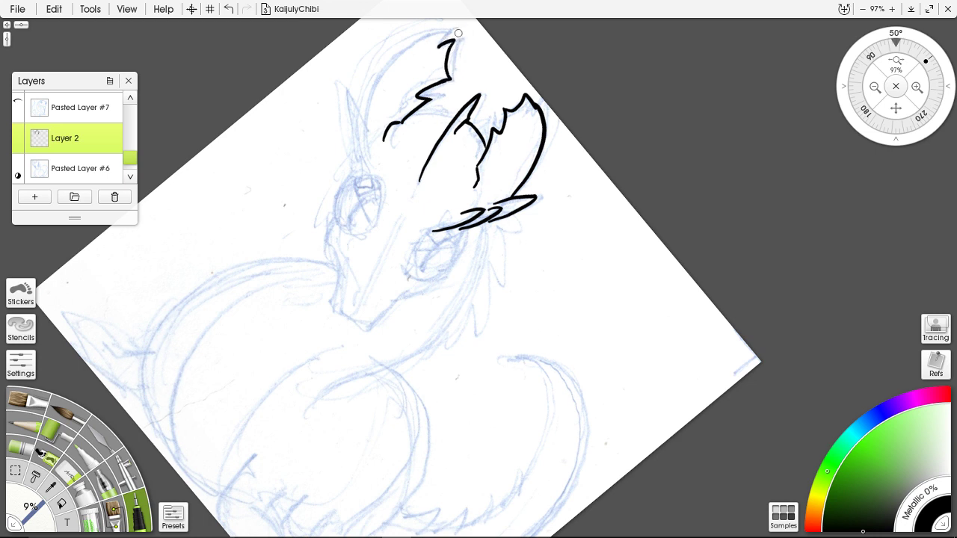
drag(397, 77, 421, 125)
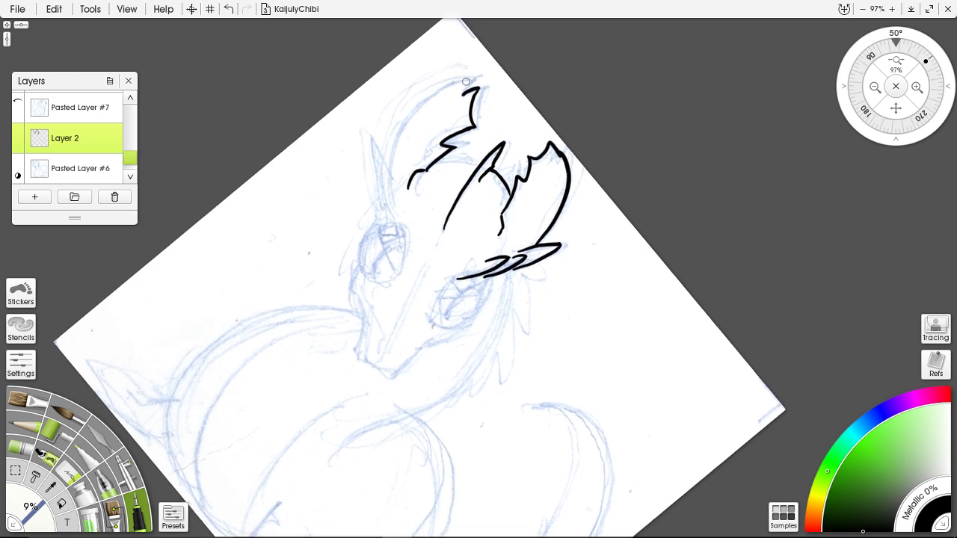
mouse_move(471, 79)
mouse_down()
mouse_move(463, 93)
mouse_move(444, 86)
mouse_move(413, 113)
mouse_move(395, 161)
mouse_move(428, 136)
mouse_up()
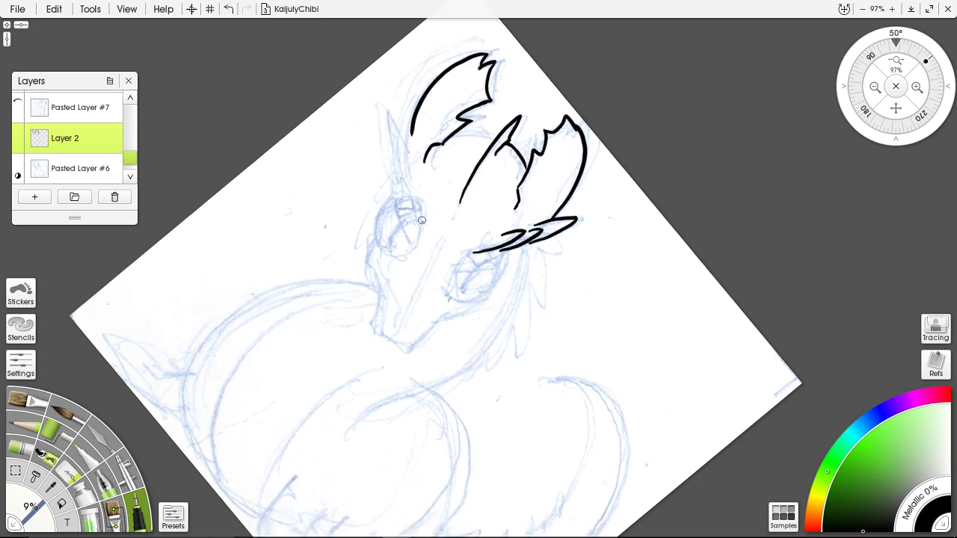
drag(422, 221, 394, 171)
key(ctrl+z)
key(ctrl+z)
key(ctrl+y)
Ink the overlapping feather spikes of the brow between the left ear's base and the left eye
drag(473, 97, 395, 129)
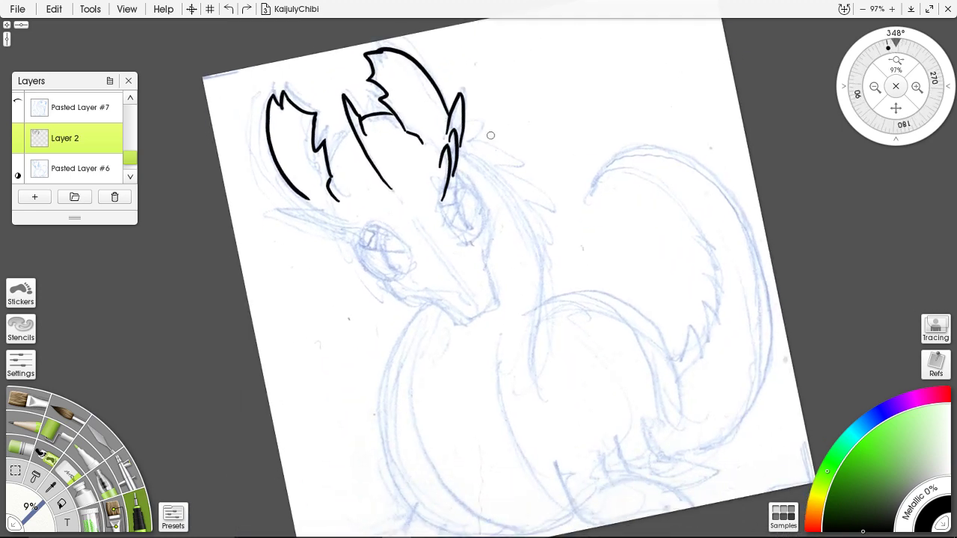
mouse_move(491, 135)
mouse_down()
mouse_move(532, 224)
mouse_move(507, 127)
mouse_move(527, 211)
mouse_move(567, 158)
mouse_move(546, 146)
mouse_up()
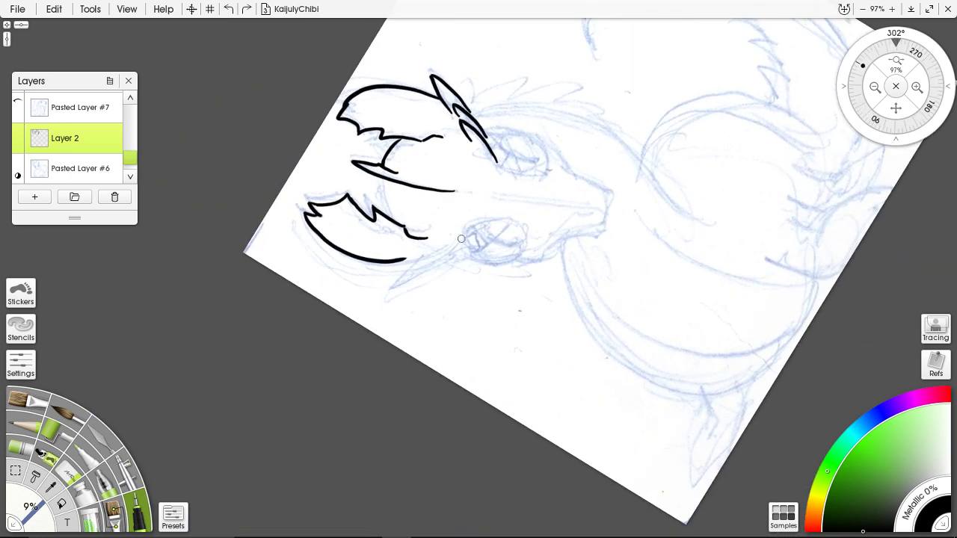
drag(440, 267, 484, 219)
drag(440, 267, 468, 228)
drag(415, 272, 444, 239)
drag(396, 271, 430, 240)
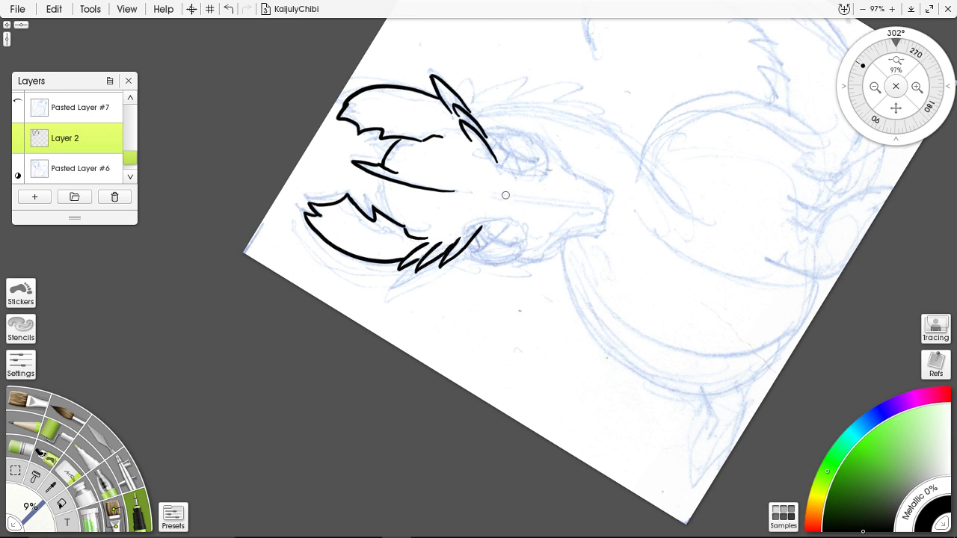
Ink the right eye beneath its brow, including the eye outline, the iris curve and a round highlight
click(894, 38)
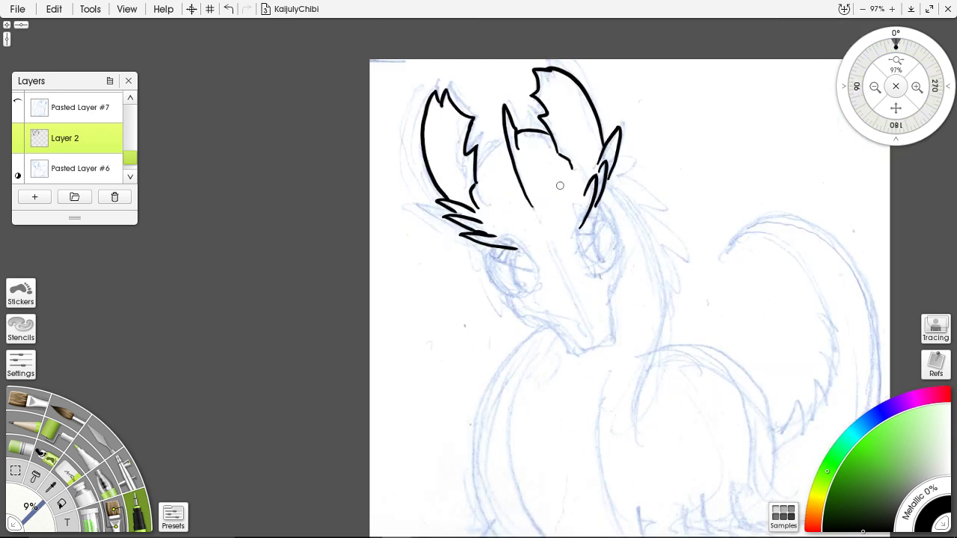
drag(528, 251, 395, 184)
mouse_move(438, 119)
mouse_down()
mouse_move(550, 121)
mouse_move(576, 136)
mouse_up()
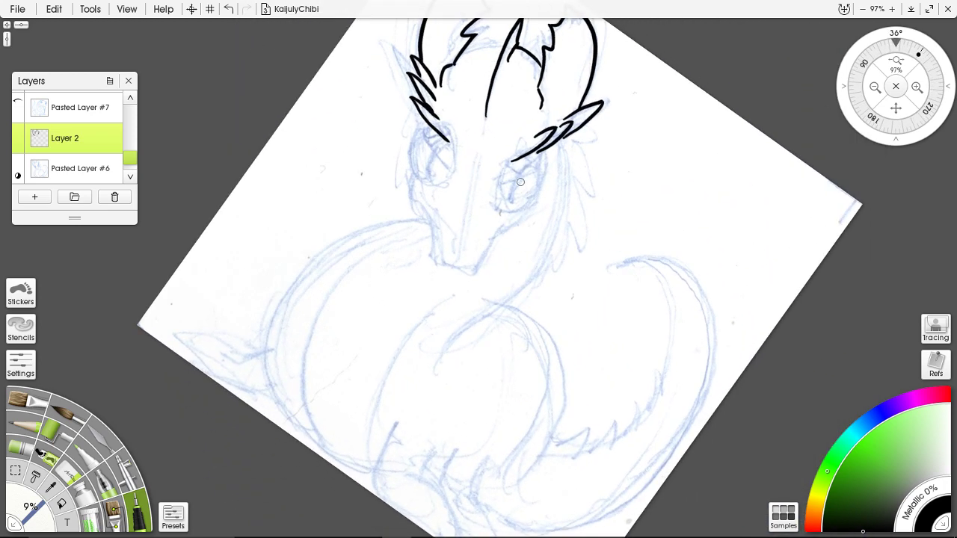
mouse_move(512, 160)
mouse_down()
mouse_move(495, 206)
mouse_move(523, 200)
mouse_move(543, 176)
mouse_move(539, 144)
mouse_up()
mouse_move(509, 165)
mouse_down()
mouse_move(524, 172)
mouse_move(510, 166)
mouse_move(503, 209)
mouse_move(522, 173)
mouse_up()
Ink the left eye with its inner and outer outline curves and a highlight near the upper edge
mouse_move(445, 141)
mouse_down()
mouse_move(452, 158)
mouse_move(443, 192)
mouse_up()
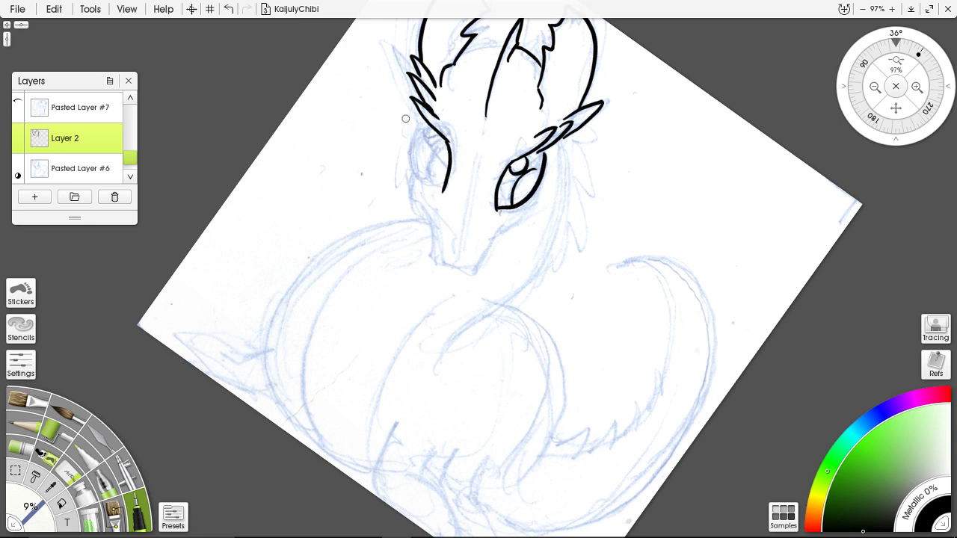
mouse_move(418, 123)
mouse_down()
mouse_move(416, 167)
mouse_move(446, 190)
mouse_up()
key(ctrl+z)
mouse_move(424, 125)
mouse_down()
mouse_move(414, 154)
mouse_move(446, 192)
mouse_up()
key(ctrl+z)
mouse_move(420, 122)
mouse_down()
mouse_move(413, 172)
mouse_move(444, 195)
mouse_move(444, 186)
mouse_up()
drag(423, 128, 422, 131)
Ink the face contour from both cheeks to the muzzle, plus the crown line between the left ear and the horn
mouse_move(439, 147)
mouse_down()
mouse_move(425, 187)
mouse_move(408, 191)
mouse_move(439, 261)
mouse_move(443, 254)
mouse_move(463, 265)
mouse_move(477, 249)
mouse_move(476, 266)
mouse_move(500, 233)
mouse_move(531, 216)
mouse_move(537, 193)
mouse_up()
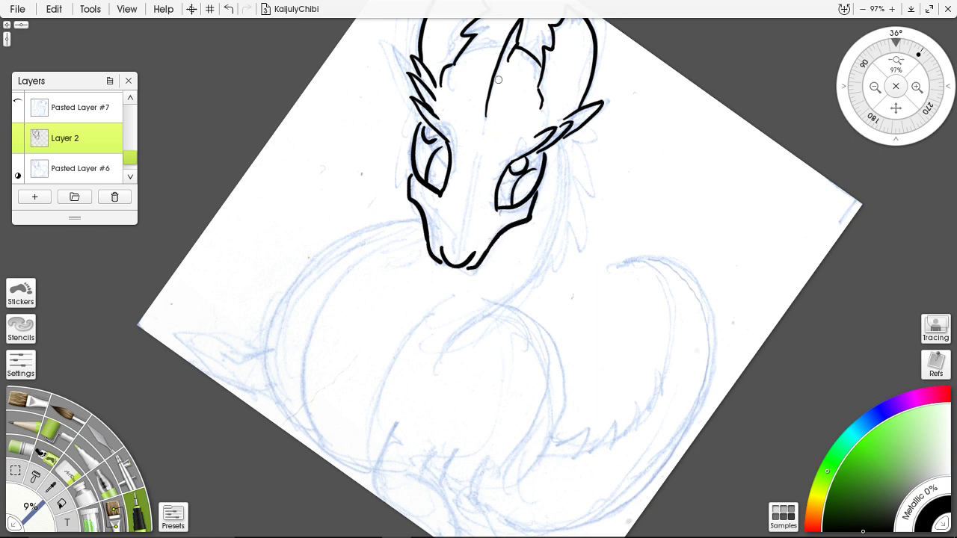
mouse_move(493, 59)
mouse_down()
mouse_move(508, 127)
mouse_move(497, 116)
mouse_move(518, 114)
mouse_up()
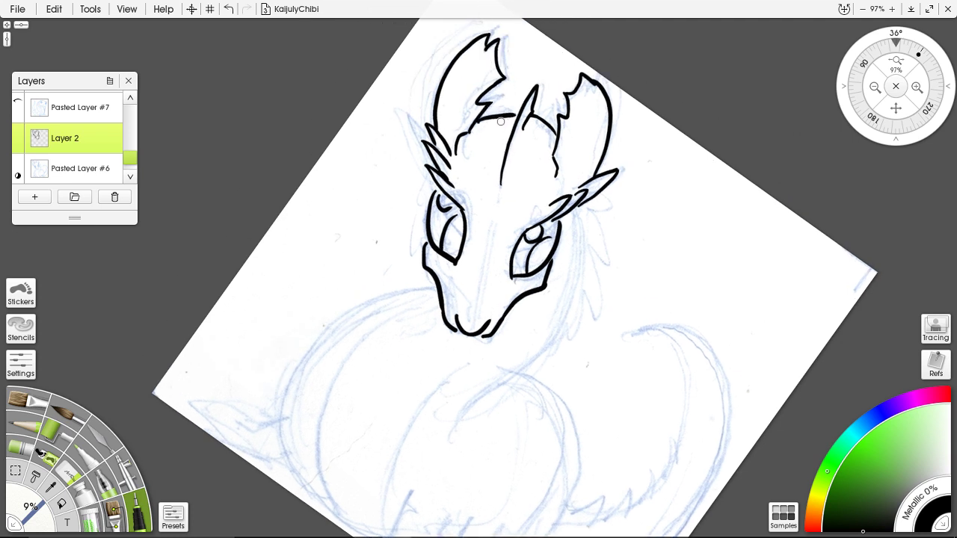
key(ctrl+z)
mouse_move(504, 129)
mouse_down()
mouse_move(445, 130)
mouse_move(447, 112)
mouse_move(461, 108)
mouse_up()
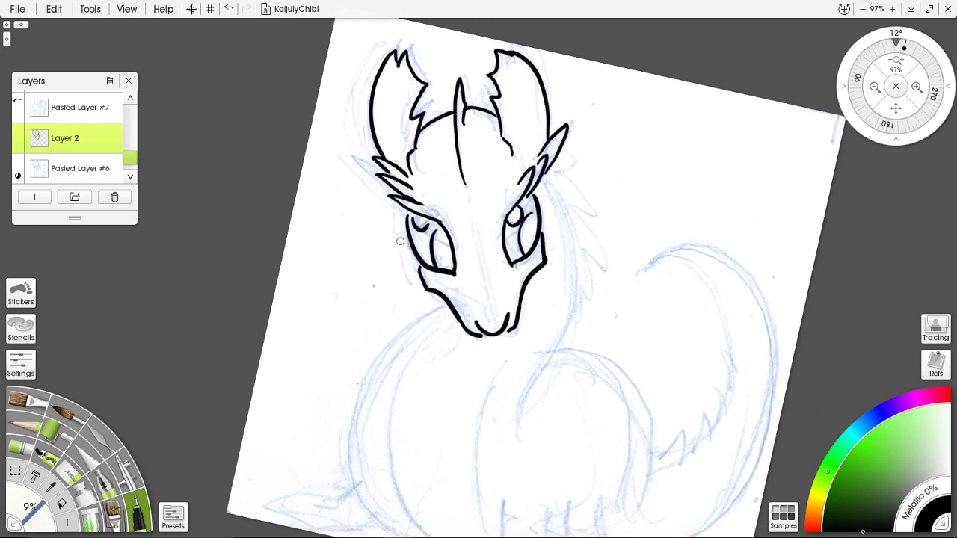
Ink a thin inner line inside each ear at 6% brush size and restore the size to 9%
drag(412, 63, 455, 117)
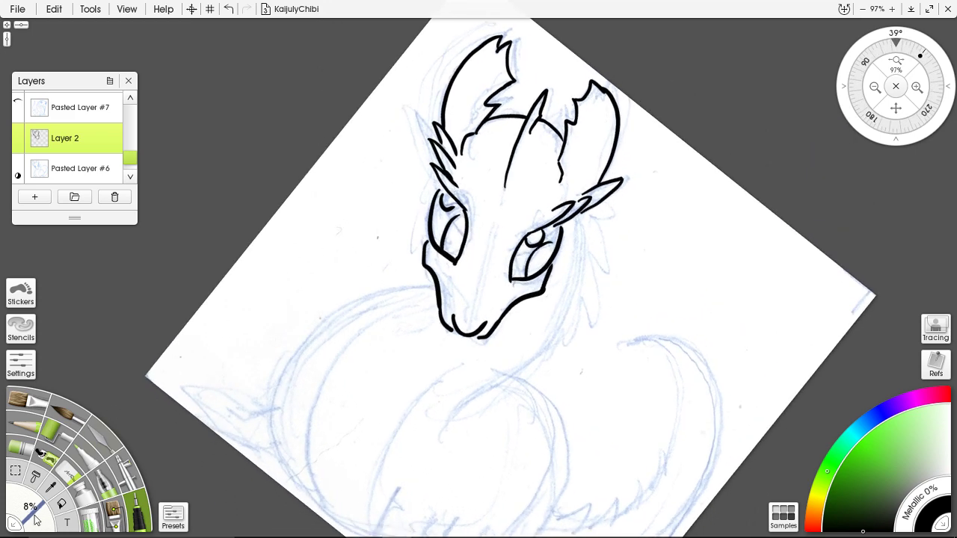
drag(34, 514, 32, 521)
drag(462, 98, 491, 53)
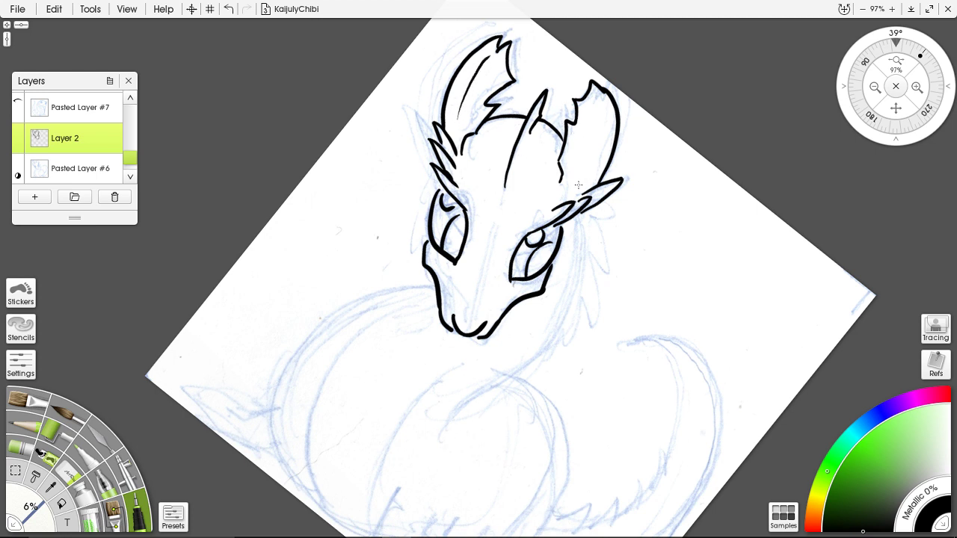
drag(581, 182, 595, 111)
drag(43, 520, 45, 512)
Ink the large rounded body outline from the left jaw downward and the pointed foot protruding from its lower left side
mouse_move(574, 256)
mouse_down()
mouse_move(587, 166)
mouse_move(555, 141)
mouse_up()
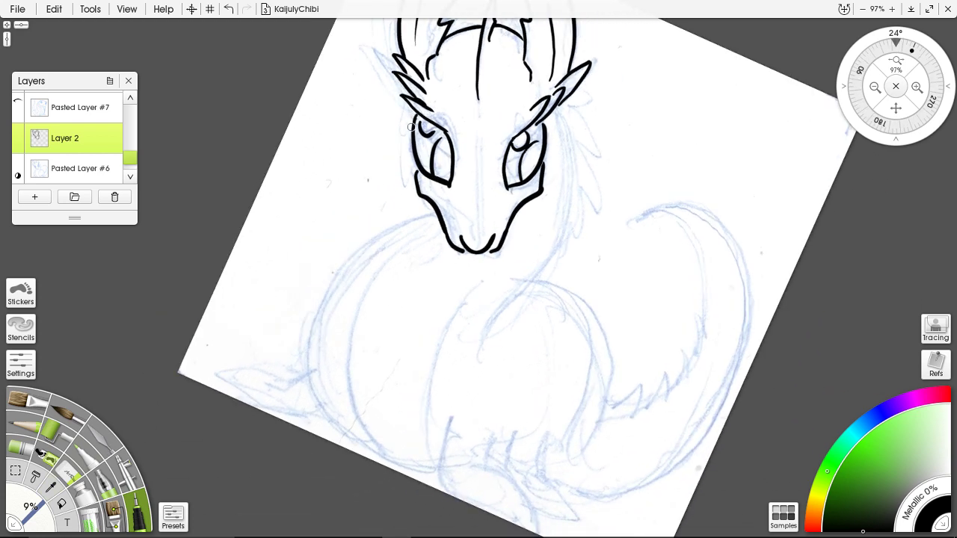
mouse_move(399, 249)
mouse_down()
mouse_move(467, 158)
mouse_move(401, 203)
mouse_move(370, 275)
mouse_move(386, 356)
mouse_move(461, 407)
mouse_up()
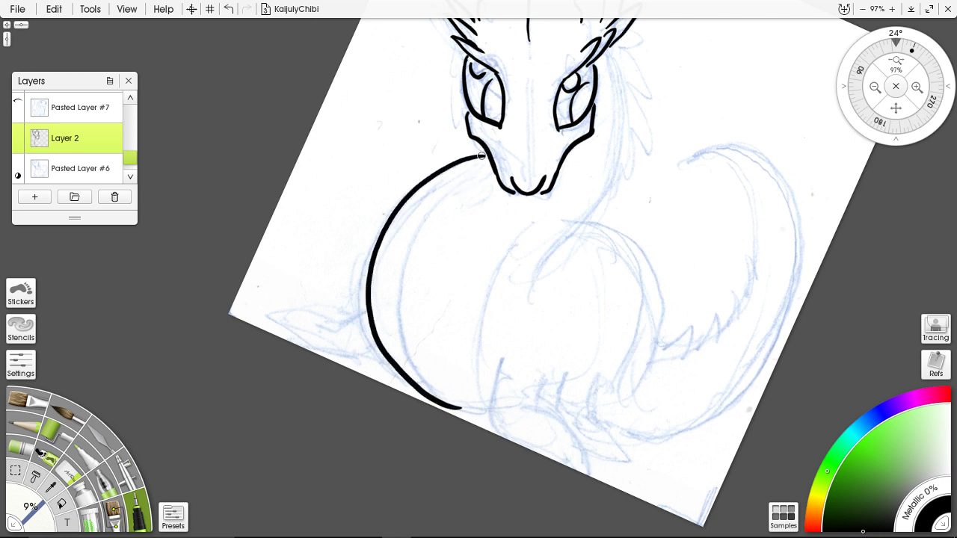
scroll(411, 292, down, 3)
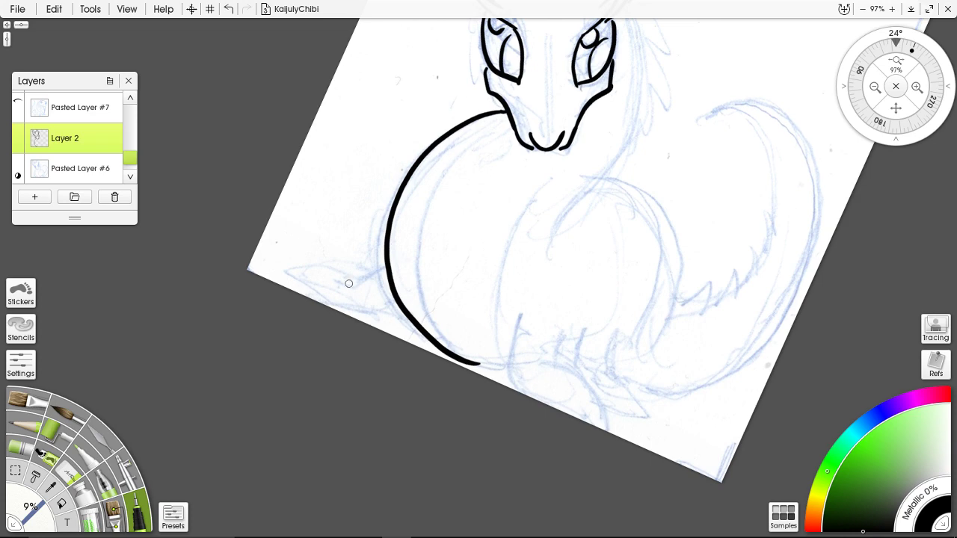
mouse_move(336, 282)
mouse_down()
mouse_move(360, 285)
mouse_move(385, 268)
mouse_up()
mouse_move(491, 188)
mouse_down()
mouse_move(432, 217)
mouse_move(507, 127)
mouse_up()
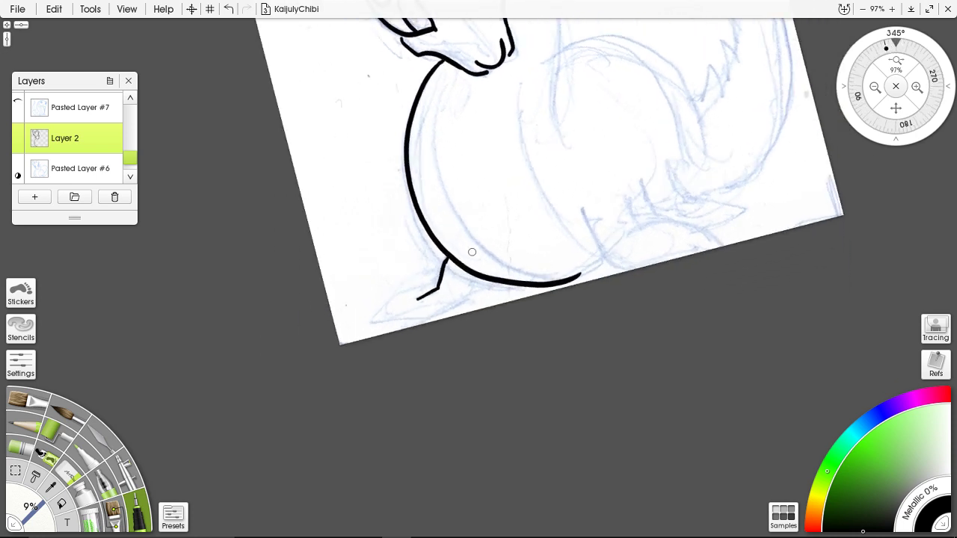
mouse_move(458, 266)
mouse_down()
mouse_move(506, 217)
mouse_move(424, 276)
mouse_up()
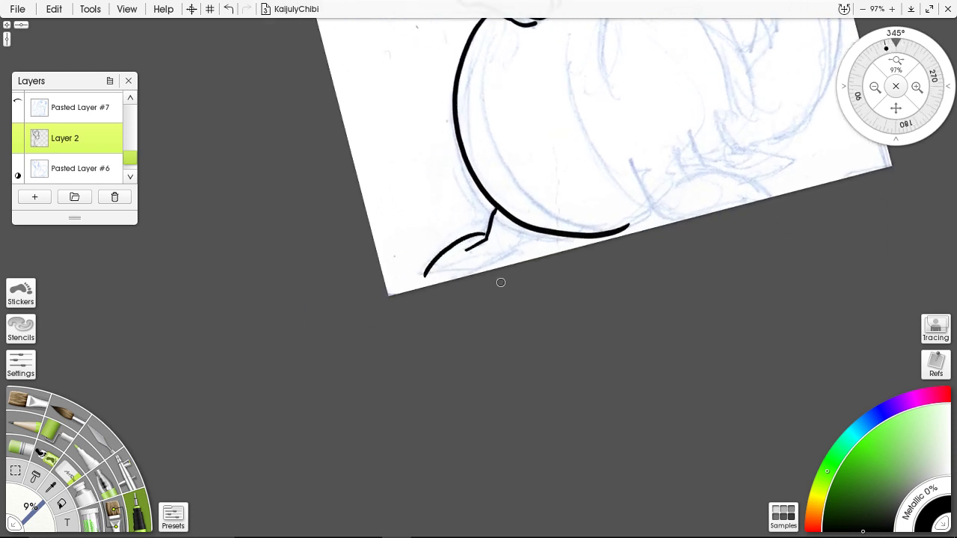
drag(581, 154, 539, 127)
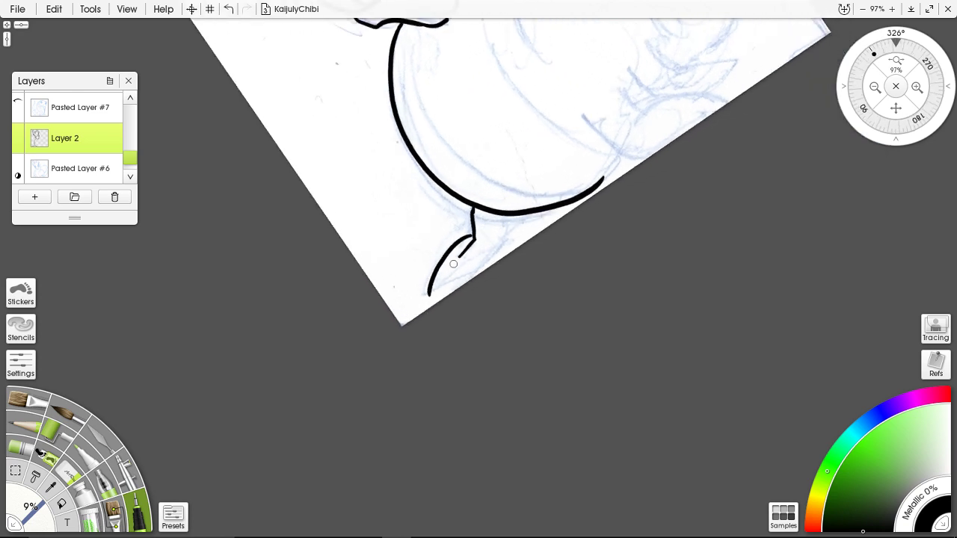
mouse_move(431, 290)
mouse_down()
mouse_move(514, 232)
mouse_move(512, 209)
mouse_up()
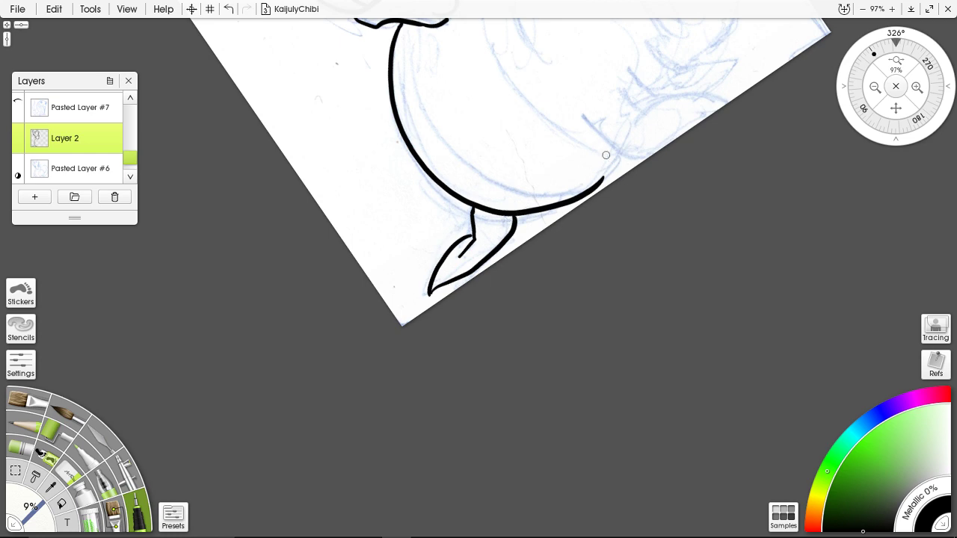
Ink the pointed front foot with its leg lines at the canvas's lower edge and extend the body outline to meet it
drag(605, 156, 522, 205)
drag(549, 156, 611, 255)
mouse_move(566, 235)
mouse_down()
mouse_move(458, 204)
mouse_move(480, 178)
mouse_move(456, 176)
mouse_move(442, 132)
mouse_move(444, 214)
mouse_up()
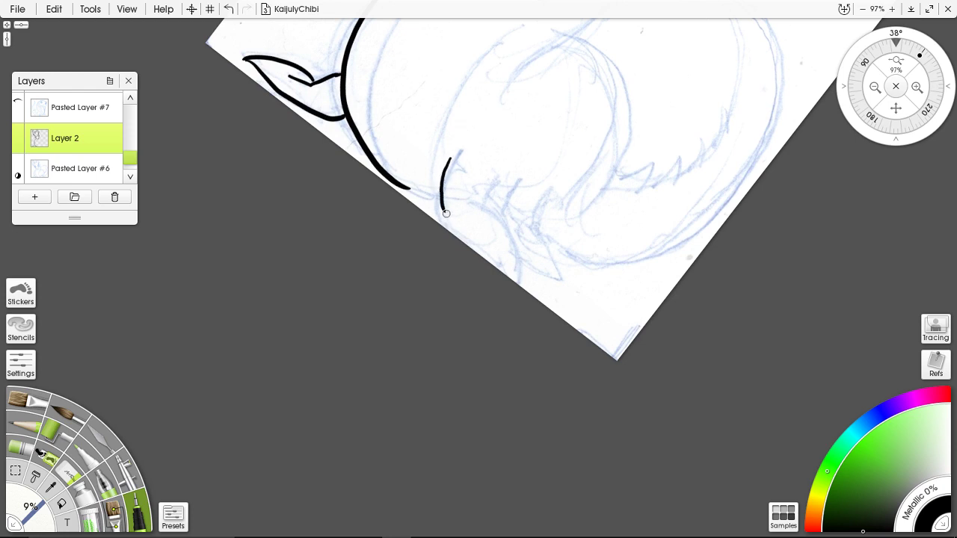
mouse_move(445, 212)
mouse_down()
mouse_move(518, 282)
mouse_move(507, 229)
mouse_move(480, 204)
mouse_move(511, 182)
mouse_up()
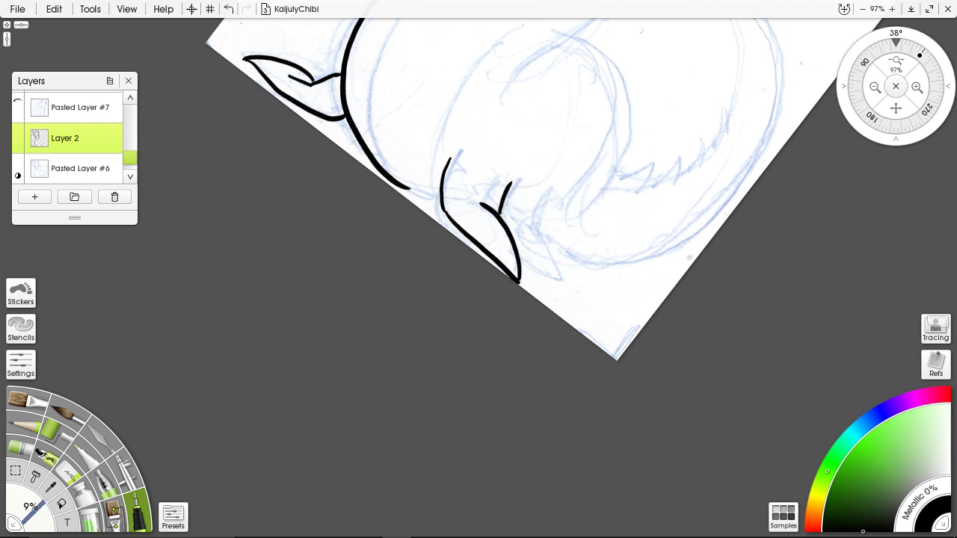
drag(472, 129, 513, 175)
drag(444, 234, 481, 249)
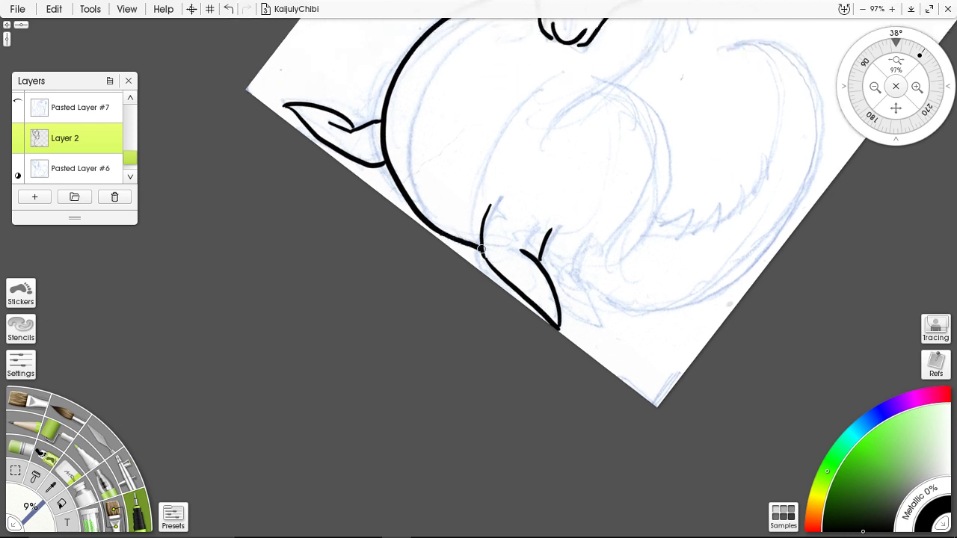
Set the brush size to 6% and ink a thin chest line curving from the right cheek to the body's base
drag(490, 106, 498, 173)
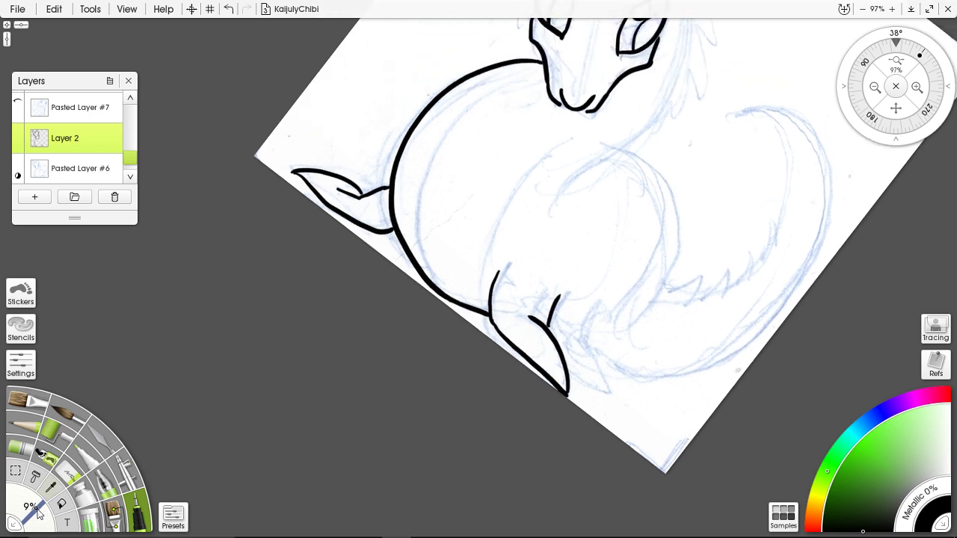
drag(39, 513, 28, 521)
mouse_move(482, 295)
mouse_down()
mouse_move(479, 252)
mouse_move(501, 199)
mouse_move(548, 147)
mouse_move(600, 116)
mouse_move(628, 66)
mouse_up()
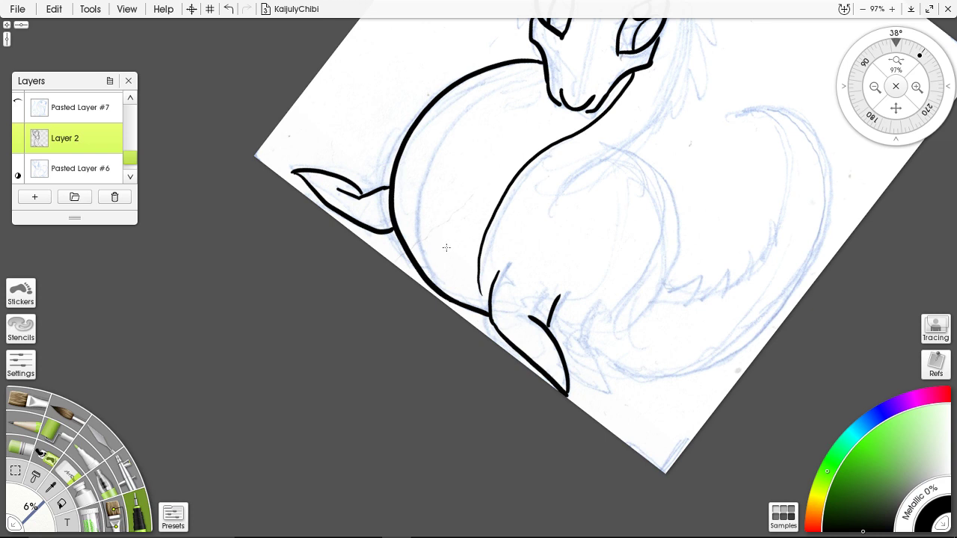
key(ctrl+z)
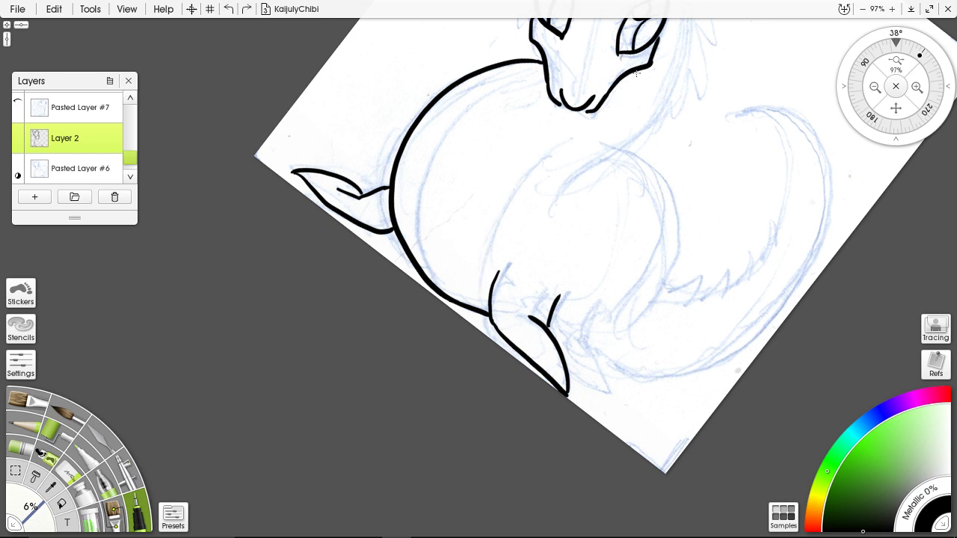
mouse_move(637, 72)
mouse_down()
mouse_move(613, 116)
mouse_move(547, 164)
mouse_move(481, 259)
mouse_move(477, 321)
mouse_up()
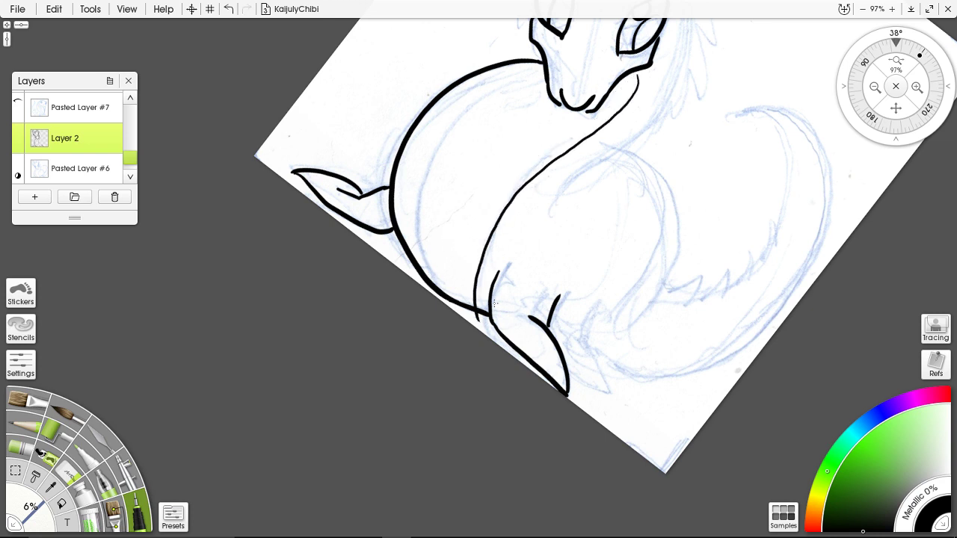
key(ctrl+z)
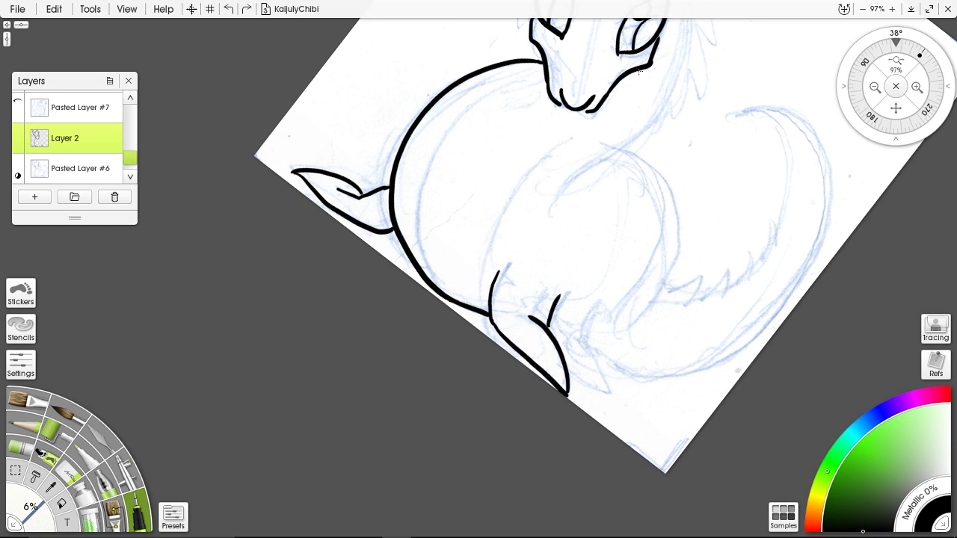
mouse_move(639, 71)
mouse_down()
mouse_move(596, 127)
mouse_move(487, 220)
mouse_move(483, 320)
mouse_up()
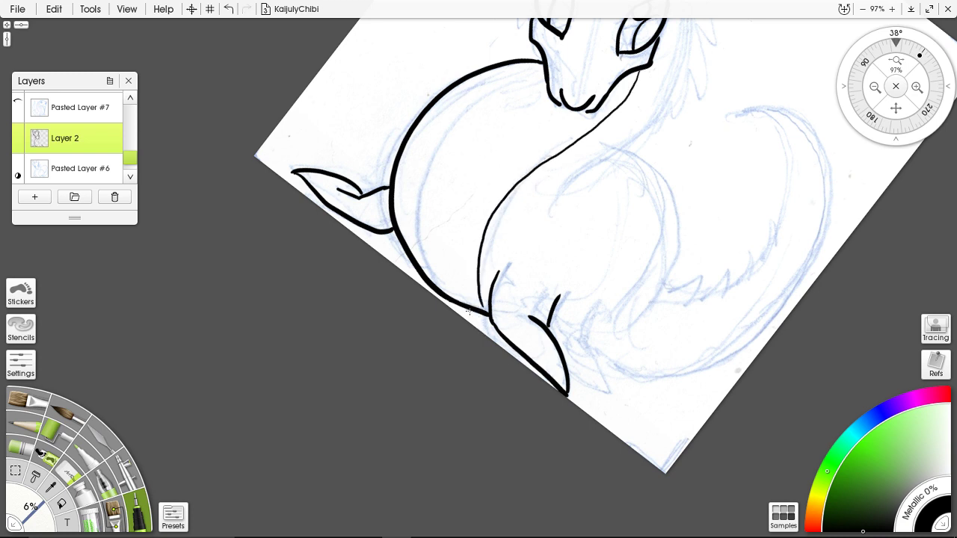
key(ctrl+z)
mouse_move(636, 75)
mouse_down()
mouse_move(502, 199)
mouse_move(487, 290)
mouse_up()
key(ctrl+z)
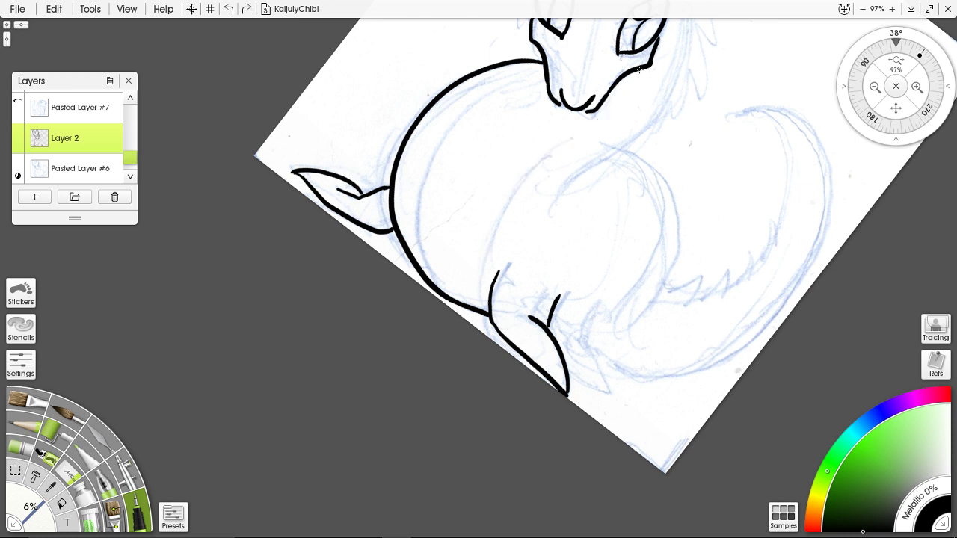
mouse_move(639, 70)
mouse_down()
mouse_move(581, 133)
mouse_move(498, 184)
mouse_move(459, 314)
mouse_up()
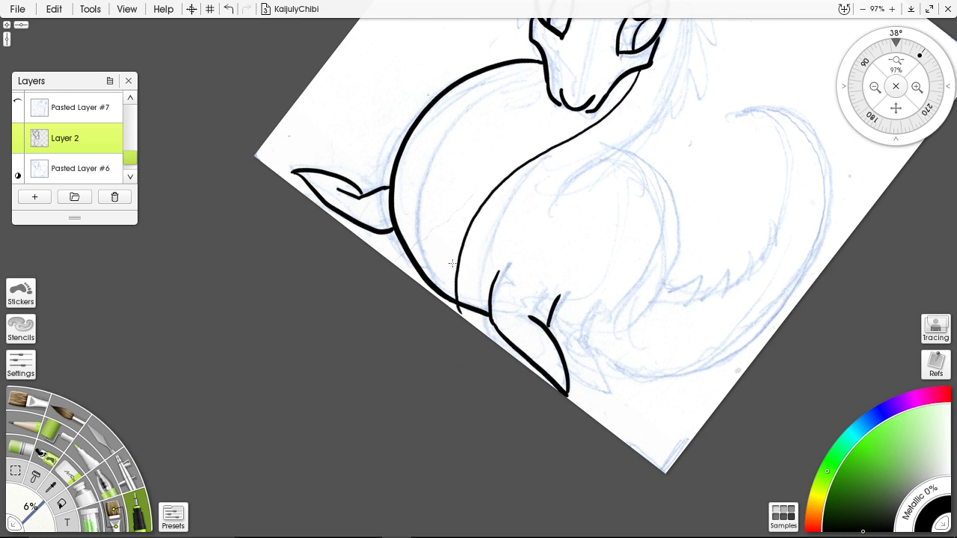
Ink the thin inner belly line from the left jaw downward, following the inside of the left body outline
scroll(450, 192, up, 5)
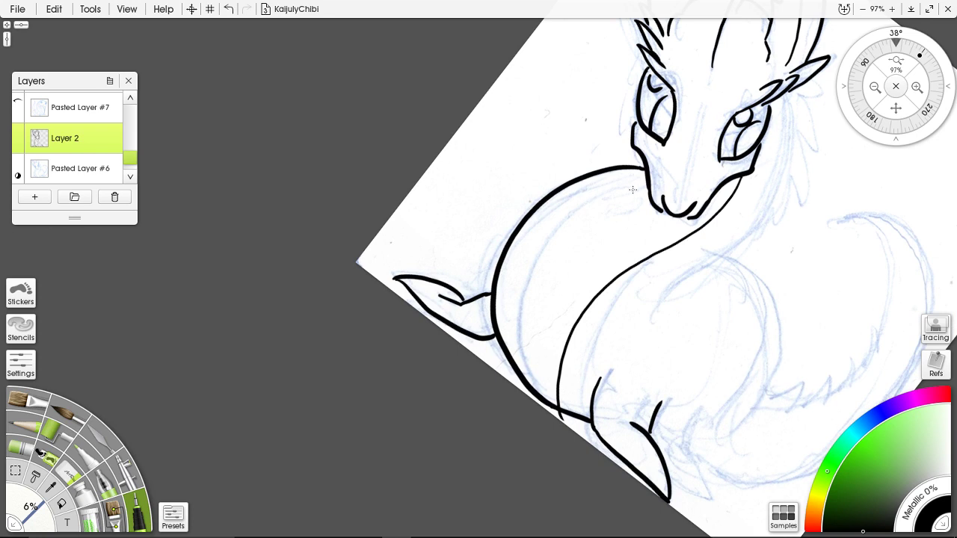
mouse_move(645, 183)
mouse_down()
mouse_move(566, 217)
mouse_move(526, 286)
mouse_move(518, 360)
mouse_up()
scroll(562, 269, down, 3)
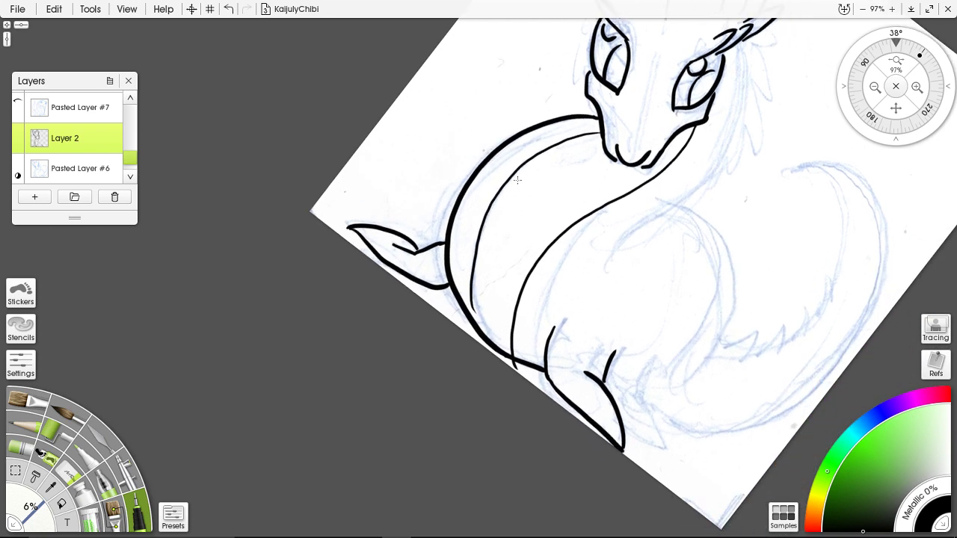
key(ctrl+z)
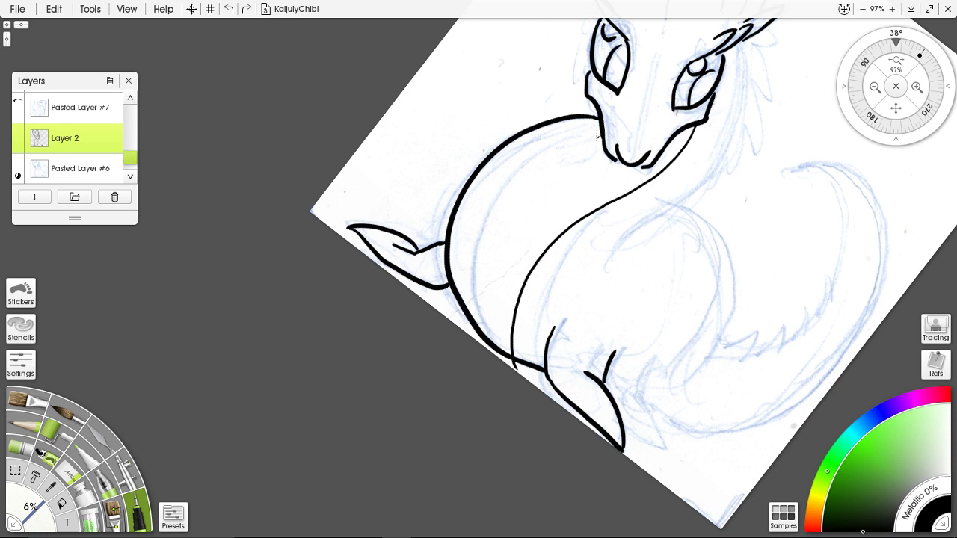
mouse_move(596, 137)
mouse_down()
mouse_move(558, 150)
mouse_move(496, 223)
mouse_move(485, 334)
mouse_up()
key(ctrl+z)
mouse_move(596, 136)
mouse_down()
mouse_move(572, 140)
mouse_move(500, 191)
mouse_move(477, 302)
mouse_up()
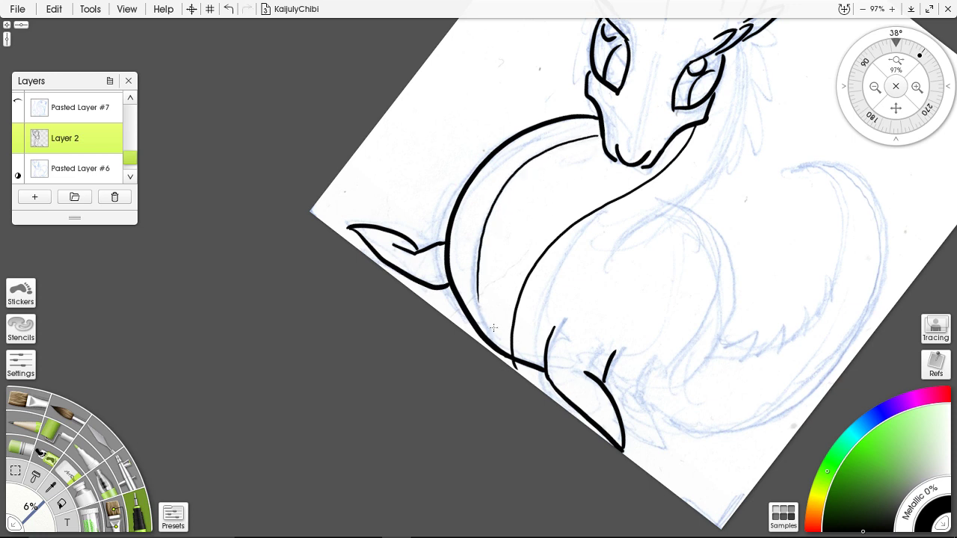
Straighten the canvas to 0° and erase the chest line running from the right cheek to the body's base
click(896, 44)
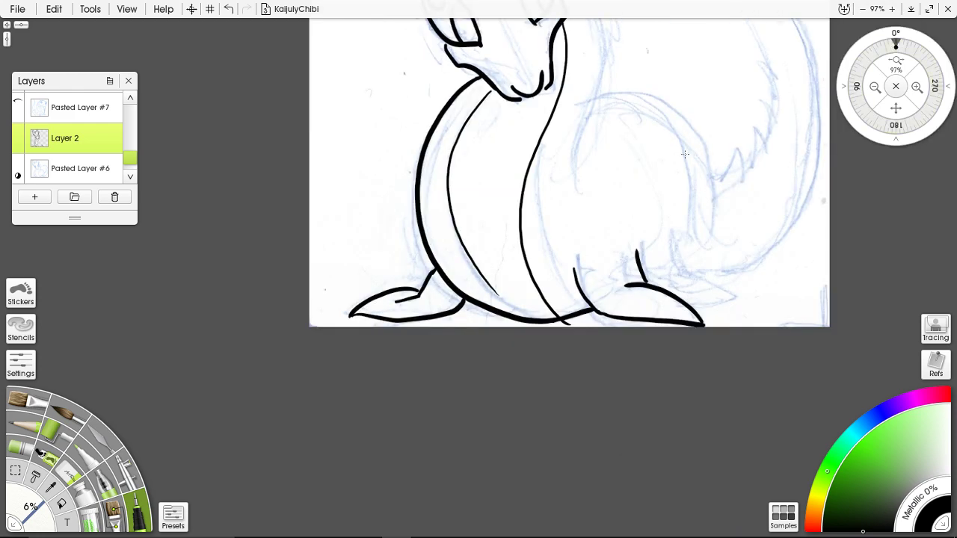
drag(558, 159, 563, 242)
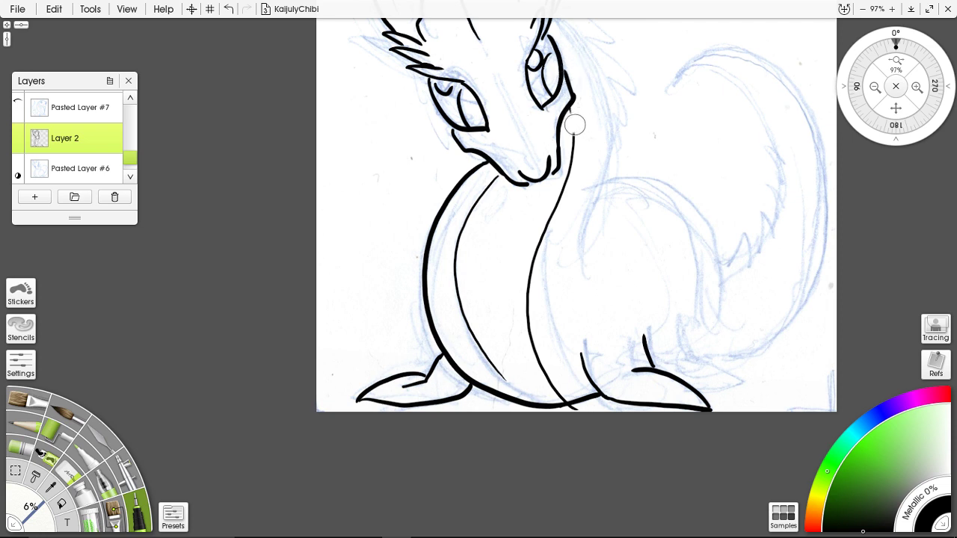
mouse_move(574, 124)
mouse_down()
mouse_move(574, 172)
mouse_move(533, 270)
mouse_move(554, 202)
mouse_move(535, 339)
mouse_move(519, 271)
mouse_move(559, 390)
mouse_move(561, 366)
mouse_up()
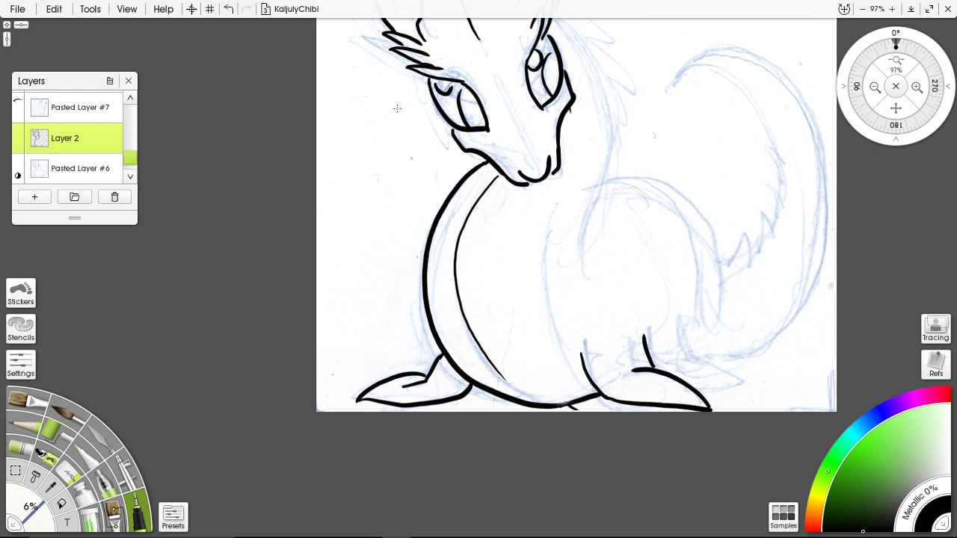
Rotate the canvas to 65° and ink the chest line from the front leg to the right cheek at 7% brush size
drag(398, 109, 589, 128)
drag(529, 242, 503, 134)
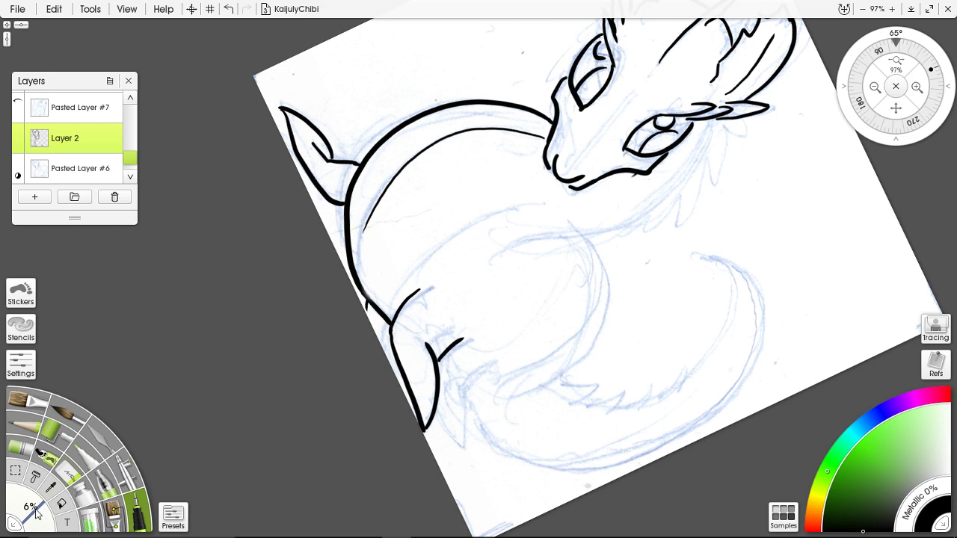
drag(39, 507, 36, 515)
mouse_move(386, 309)
mouse_down()
mouse_move(419, 257)
mouse_move(448, 240)
mouse_move(571, 213)
mouse_move(618, 171)
mouse_up()
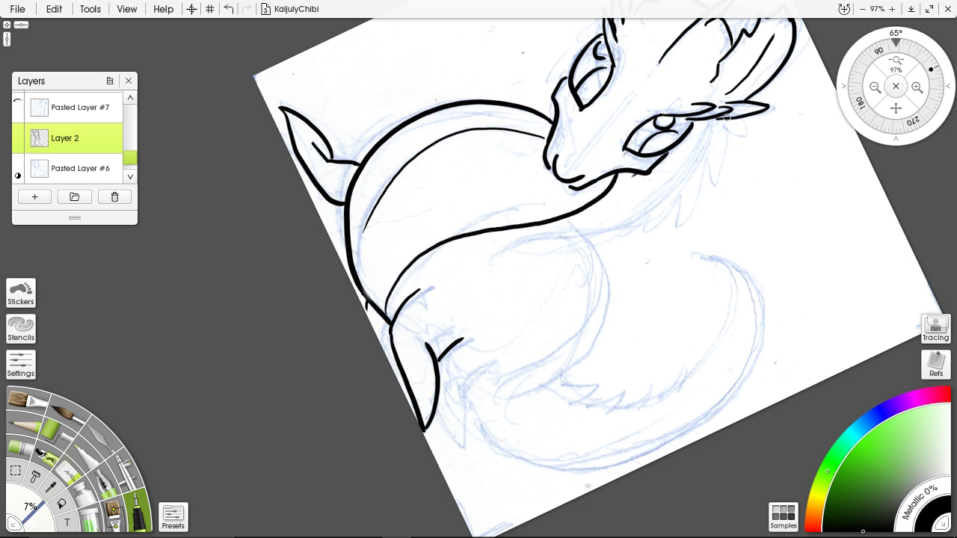
With the canvas back at 0°, join the chest line to the right cheek's point and erase its old upper end at 23% eraser size
click(896, 37)
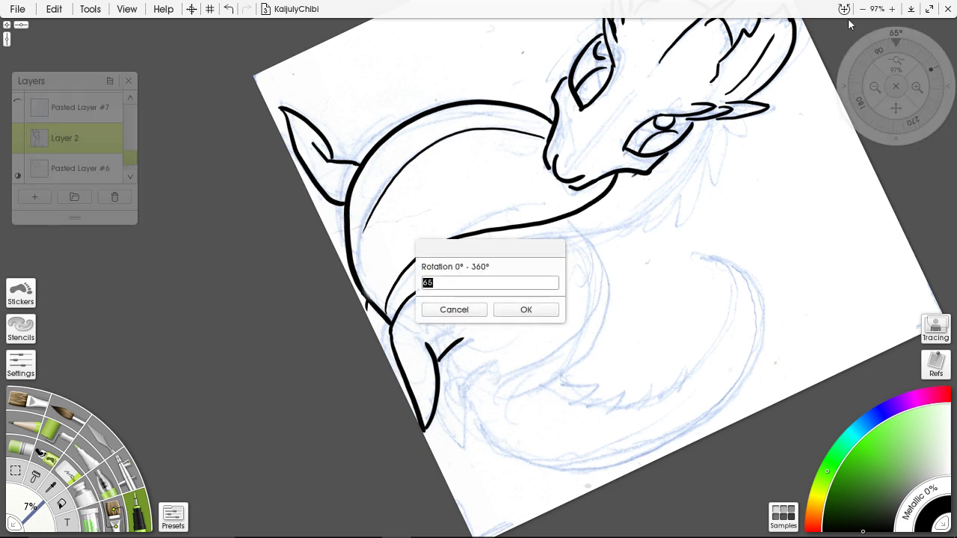
key(Escape)
click(893, 43)
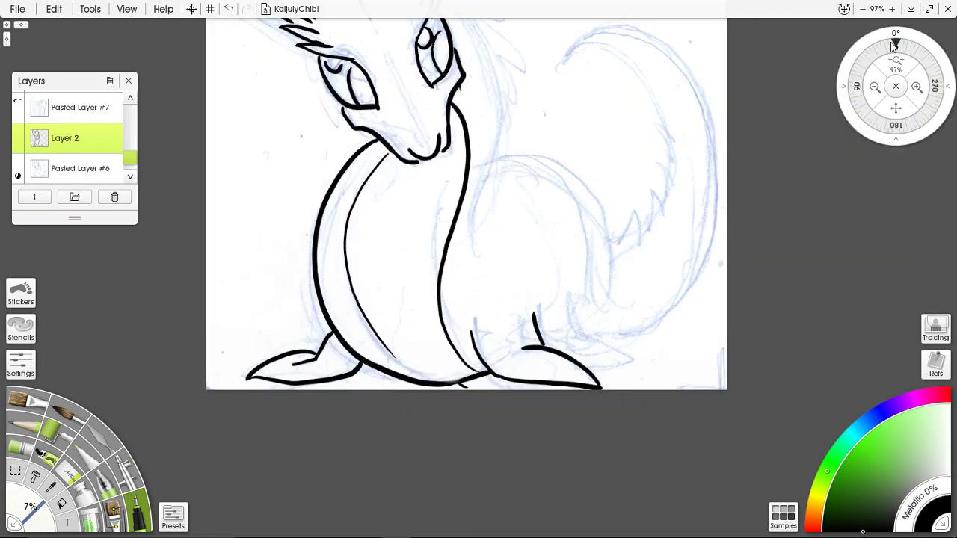
drag(517, 173, 551, 259)
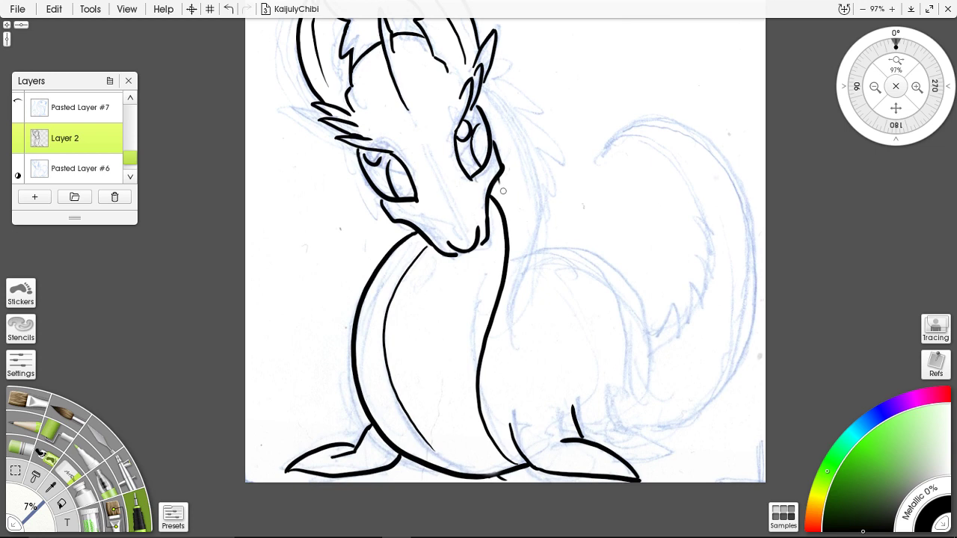
drag(499, 188, 505, 240)
key(ctrl+z)
drag(498, 180, 501, 270)
click(66, 476)
mouse_move(35, 509)
mouse_down()
mouse_move(28, 517)
mouse_move(41, 508)
mouse_up()
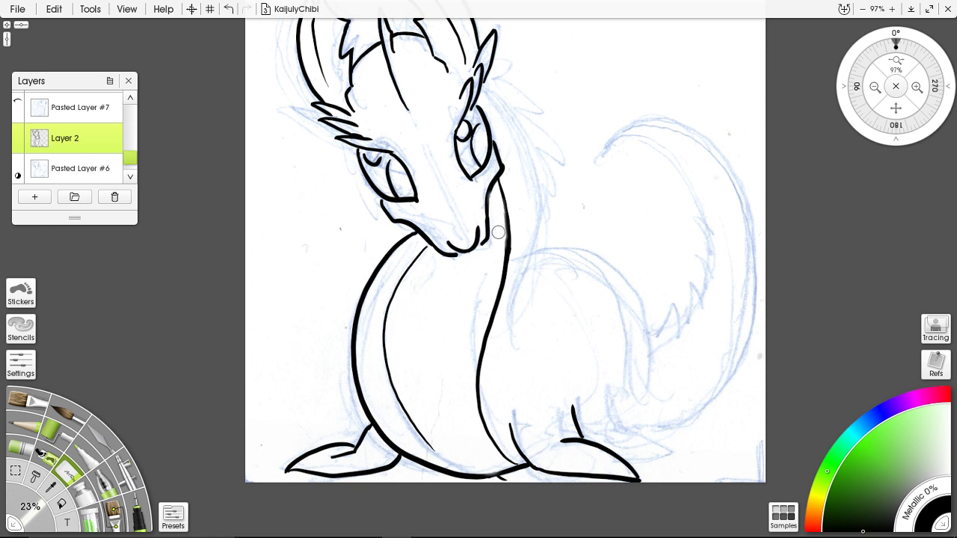
Touch up the chest line below the right cheek and the adjoining jaw and muzzle lines at 7% pen size
click(135, 506)
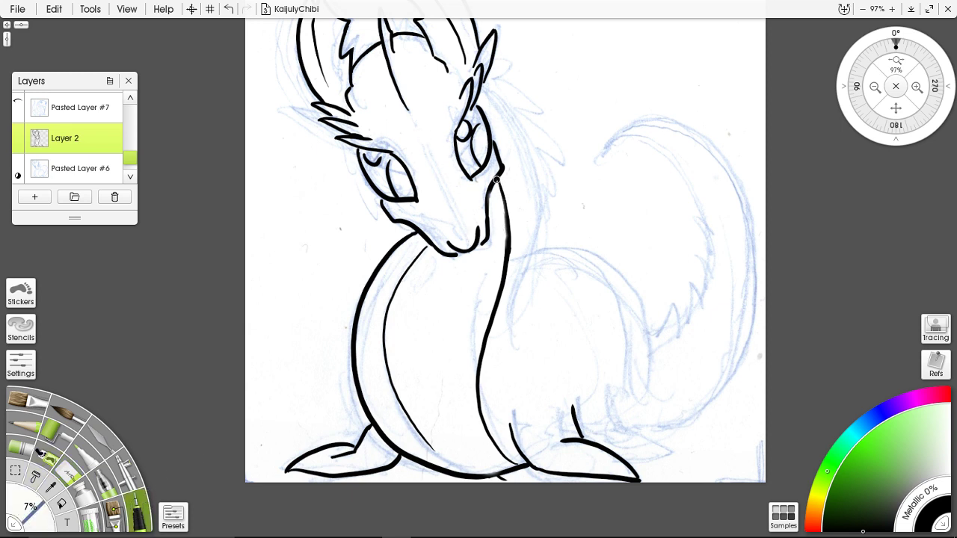
drag(496, 180, 505, 215)
drag(491, 185, 485, 226)
drag(478, 245, 484, 236)
Set the brush size to 9% and ink the back of the neck from below the right ear to its curl on the body
drag(544, 106, 551, 246)
drag(555, 351, 537, 283)
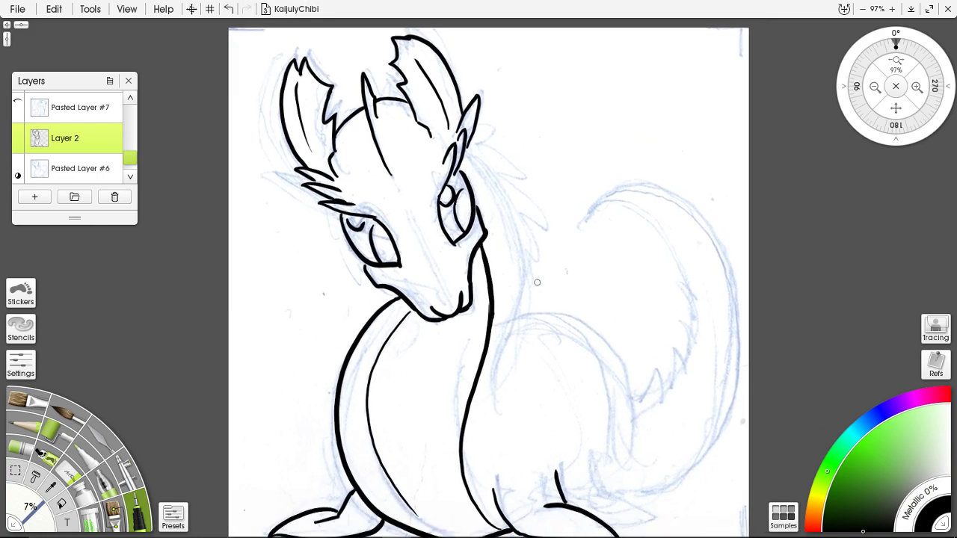
drag(581, 167, 413, 205)
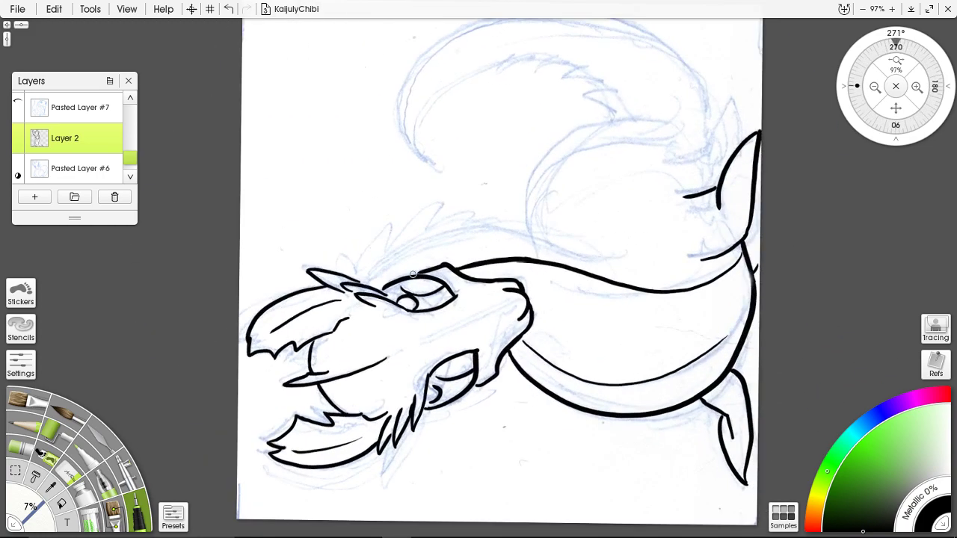
mouse_move(31, 516)
mouse_down()
mouse_move(35, 507)
mouse_move(36, 515)
mouse_up()
click(36, 521)
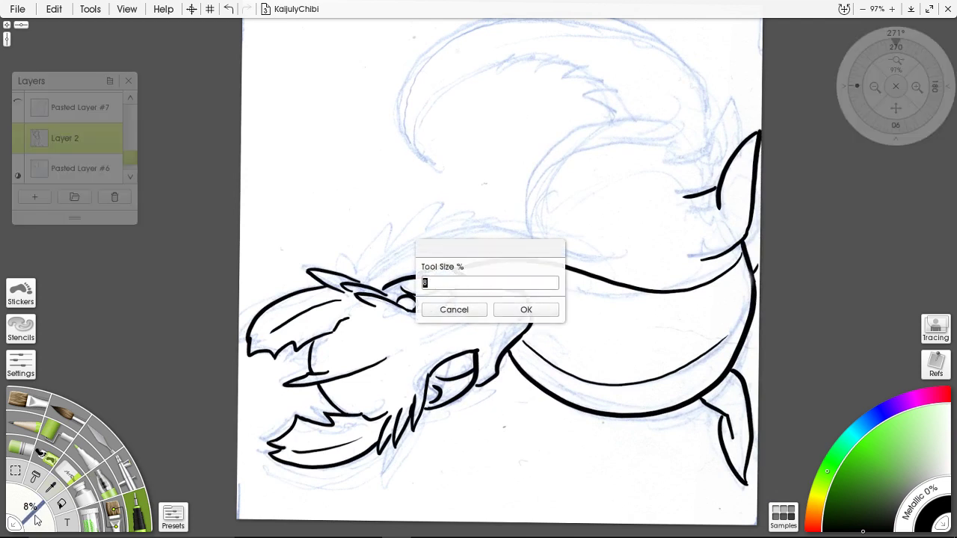
text(9)
key(Return)
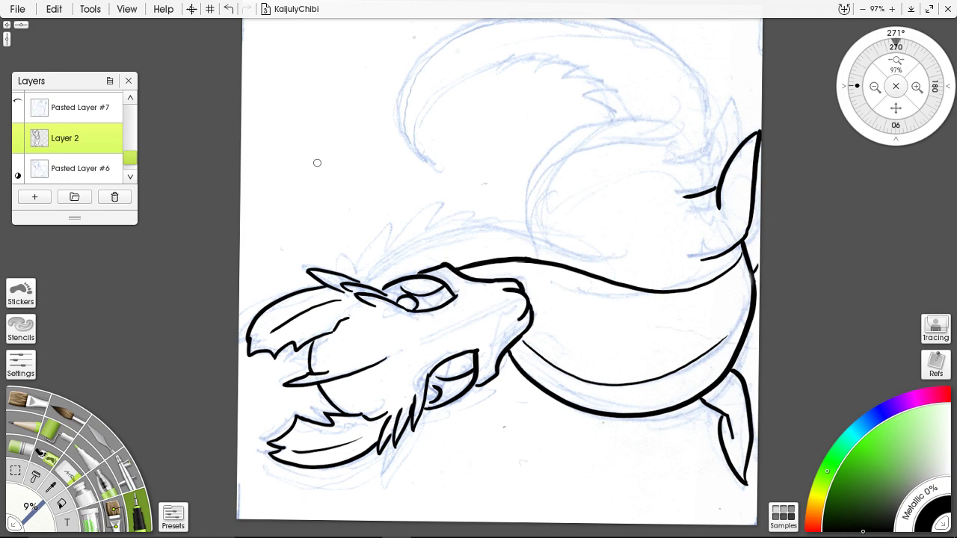
drag(487, 197, 416, 227)
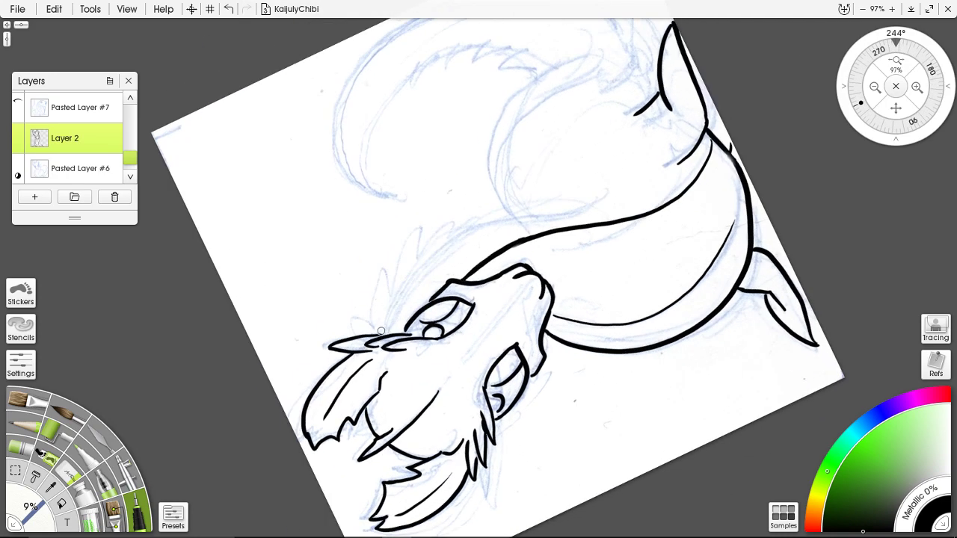
mouse_move(385, 329)
mouse_down()
mouse_move(409, 286)
mouse_move(460, 238)
mouse_move(601, 185)
mouse_up()
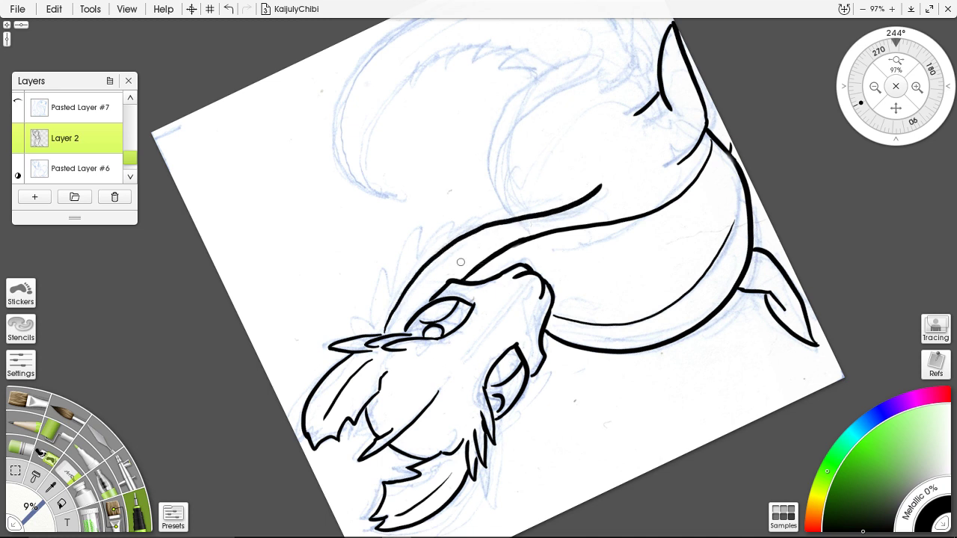
key(ctrl+z)
mouse_move(384, 334)
mouse_down()
mouse_move(409, 291)
mouse_move(478, 232)
mouse_move(595, 182)
mouse_up()
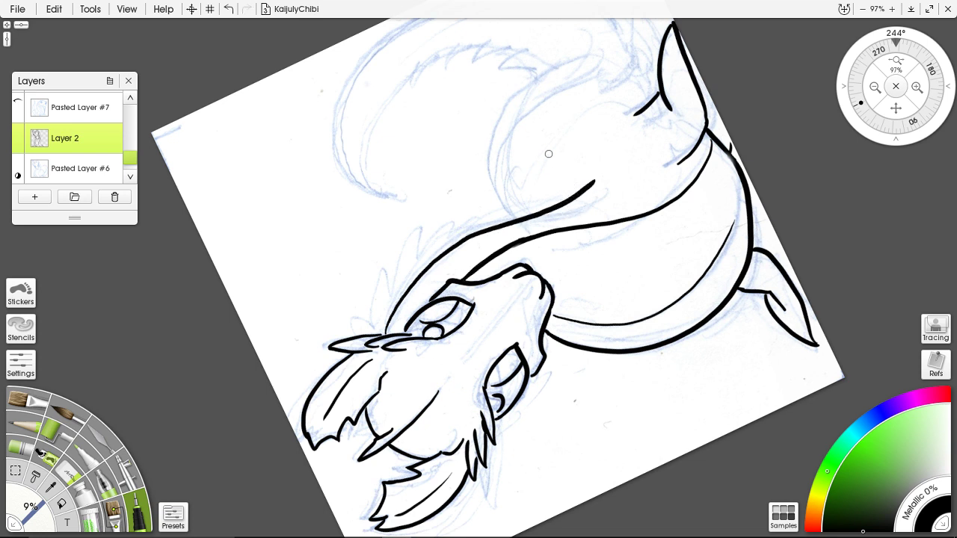
key(ctrl+z)
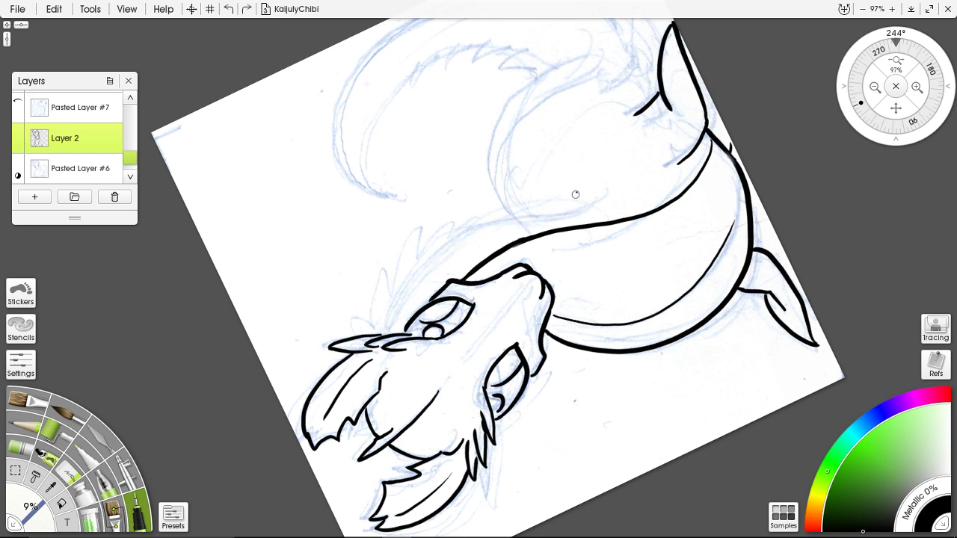
mouse_move(576, 194)
mouse_down()
mouse_move(469, 236)
mouse_move(398, 293)
mouse_move(384, 334)
mouse_move(387, 324)
mouse_up()
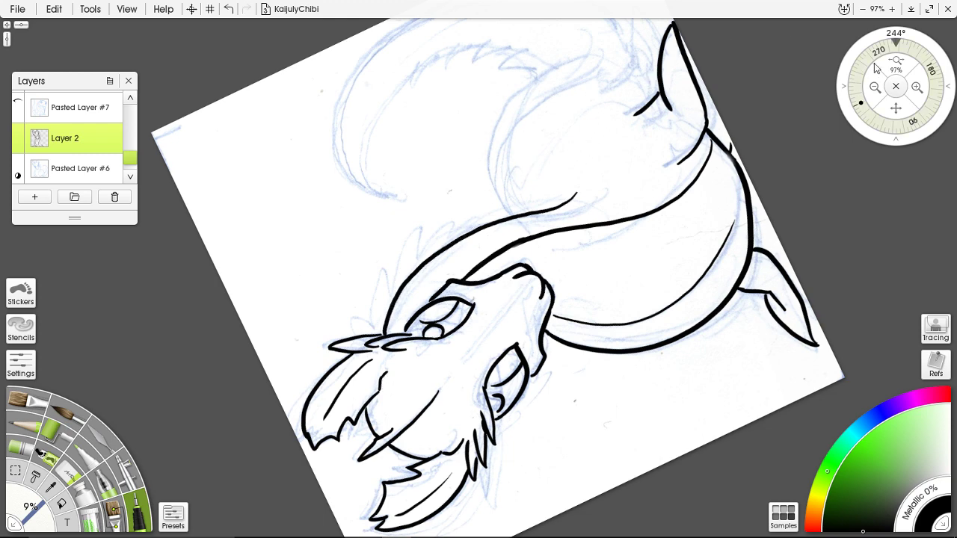
Straighten the canvas to 0° and ink the arched back from the neck to the tail base with the tail's first spike
click(895, 44)
drag(583, 157, 530, 98)
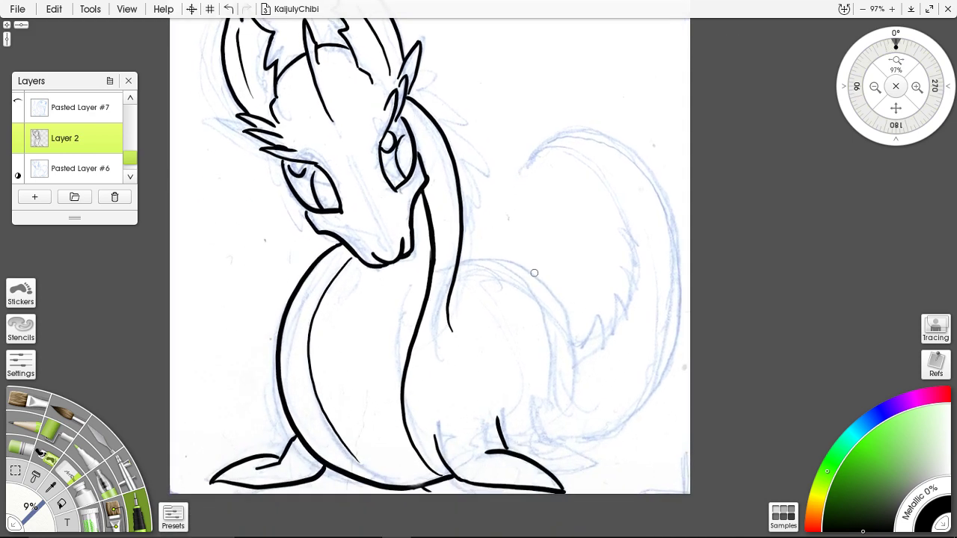
mouse_move(534, 273)
mouse_down()
mouse_move(440, 200)
mouse_move(487, 213)
mouse_move(514, 238)
mouse_move(546, 294)
mouse_move(562, 262)
mouse_move(564, 291)
mouse_move(591, 263)
mouse_up()
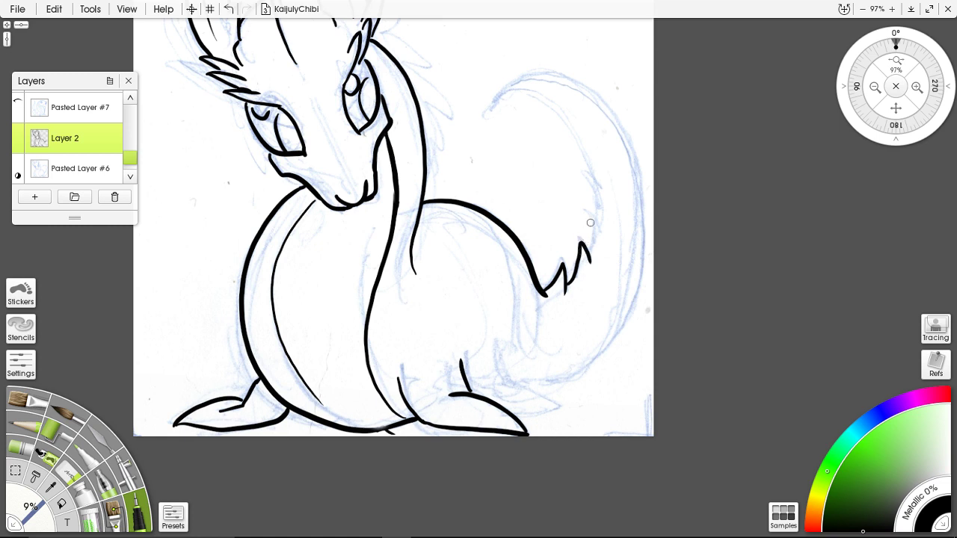
key(ctrl+z)
mouse_move(568, 285)
mouse_down()
mouse_move(584, 243)
mouse_move(590, 261)
mouse_up()
key(ctrl+z)
Rotate the canvas to 50° and ink the tail's spiky inner edge from the first spike up to the curled tip
drag(519, 148, 613, 226)
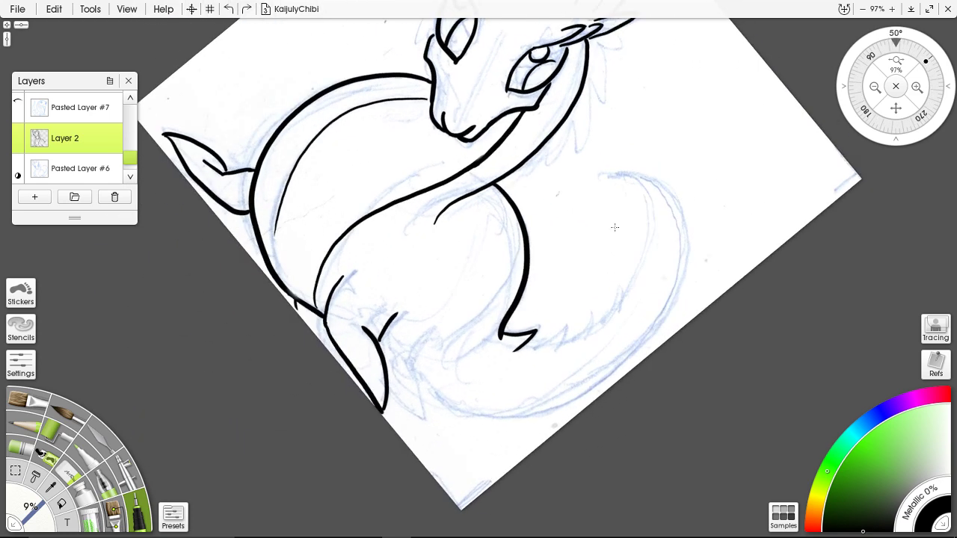
drag(603, 265, 564, 159)
mouse_move(485, 240)
mouse_down()
mouse_move(533, 216)
mouse_move(528, 237)
mouse_move(555, 206)
mouse_move(546, 233)
mouse_move(608, 158)
mouse_move(617, 108)
mouse_move(584, 69)
mouse_up()
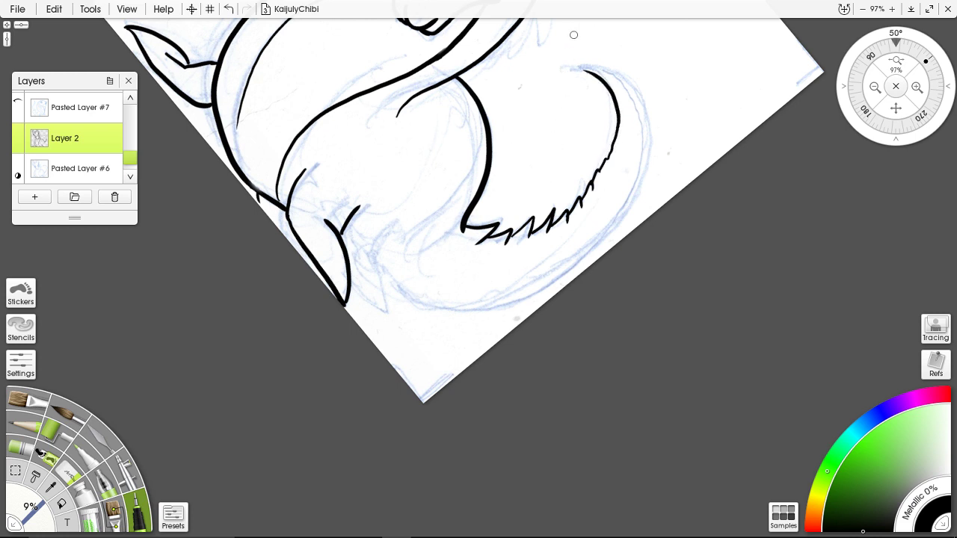
Ink the tail's outer edge from the curled tip around to its base by the hind flipper, rotating the canvas along the curve
drag(661, 87, 415, 260)
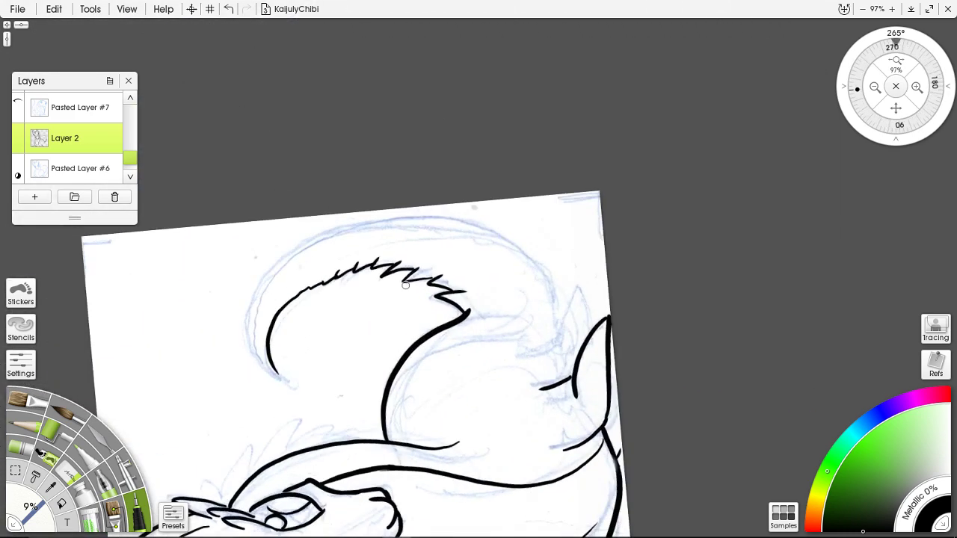
drag(316, 303, 363, 149)
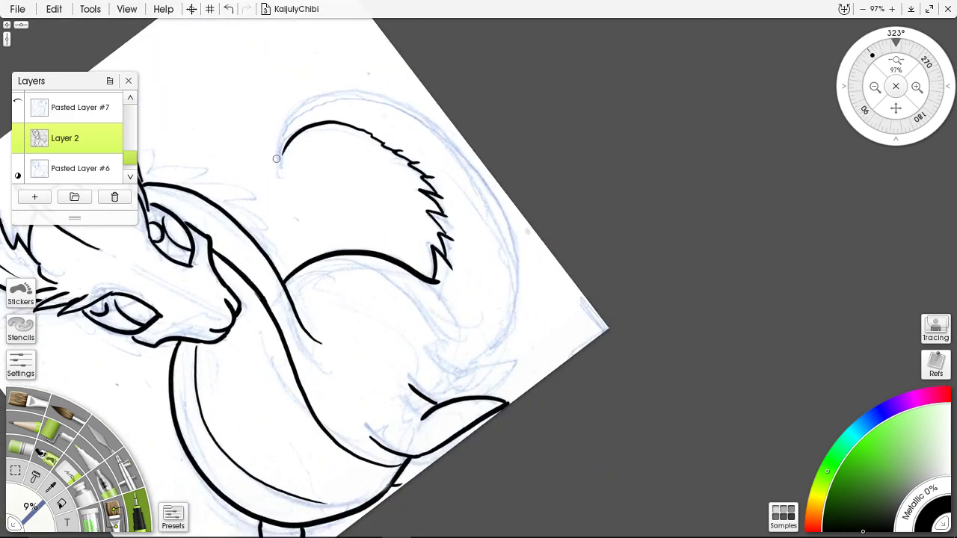
mouse_move(276, 158)
mouse_down()
mouse_move(320, 98)
mouse_move(356, 92)
mouse_move(398, 103)
mouse_move(465, 155)
mouse_up()
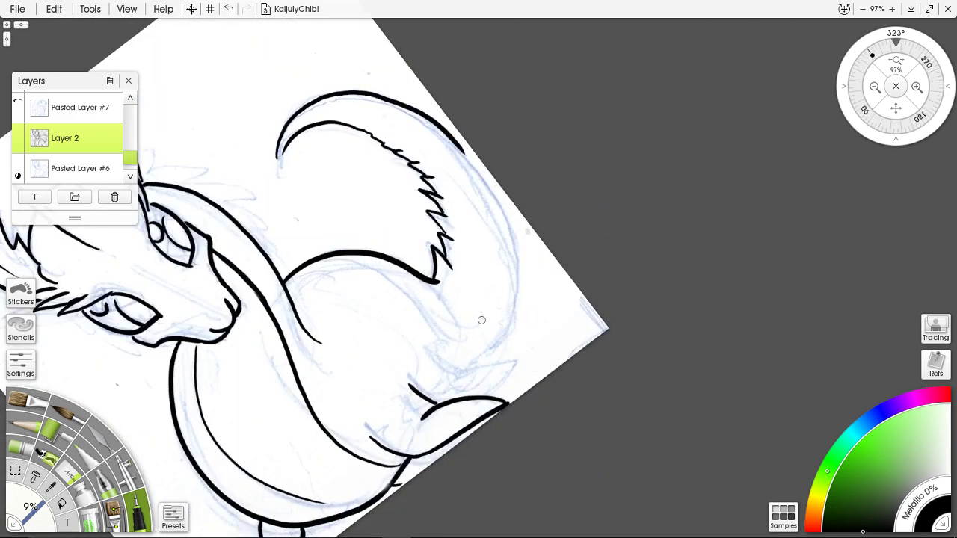
mouse_move(561, 160)
mouse_down()
mouse_move(527, 151)
mouse_move(400, 155)
mouse_up()
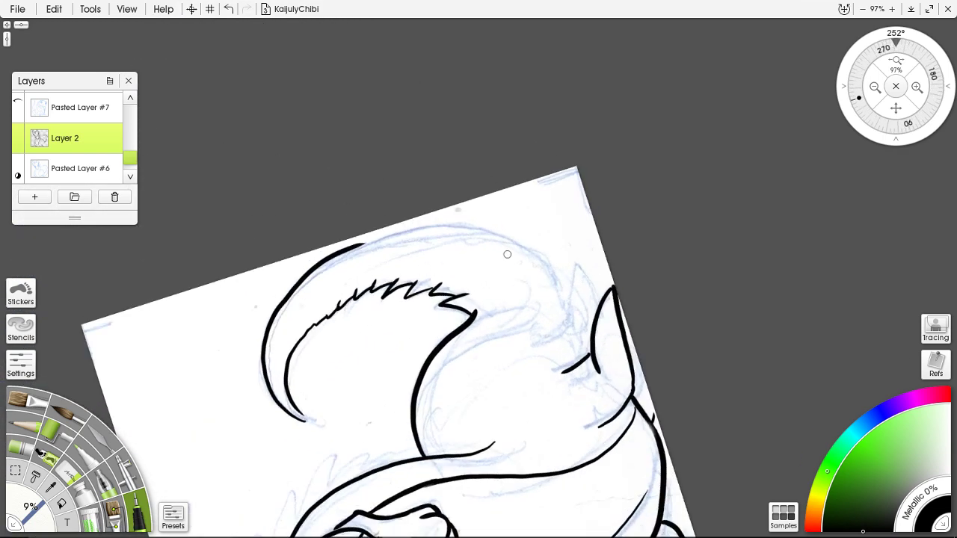
mouse_move(507, 254)
mouse_down()
mouse_move(505, 196)
mouse_move(395, 225)
mouse_move(460, 154)
mouse_move(492, 137)
mouse_move(556, 133)
mouse_move(610, 158)
mouse_up()
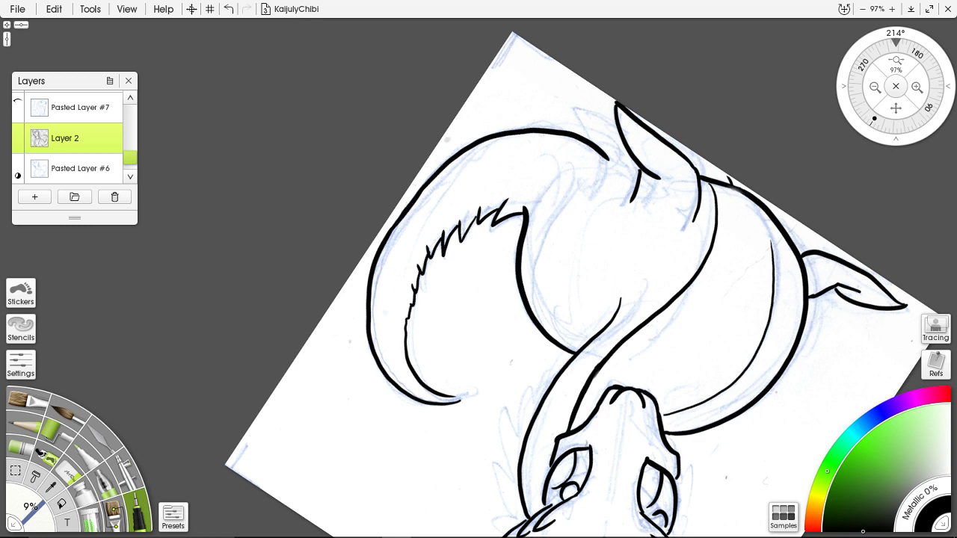
Rotate the canvas to 2° and ink the far hind flipper below the tail base, with a second short crease above the near hind flipper
scroll(402, 185, down, 2)
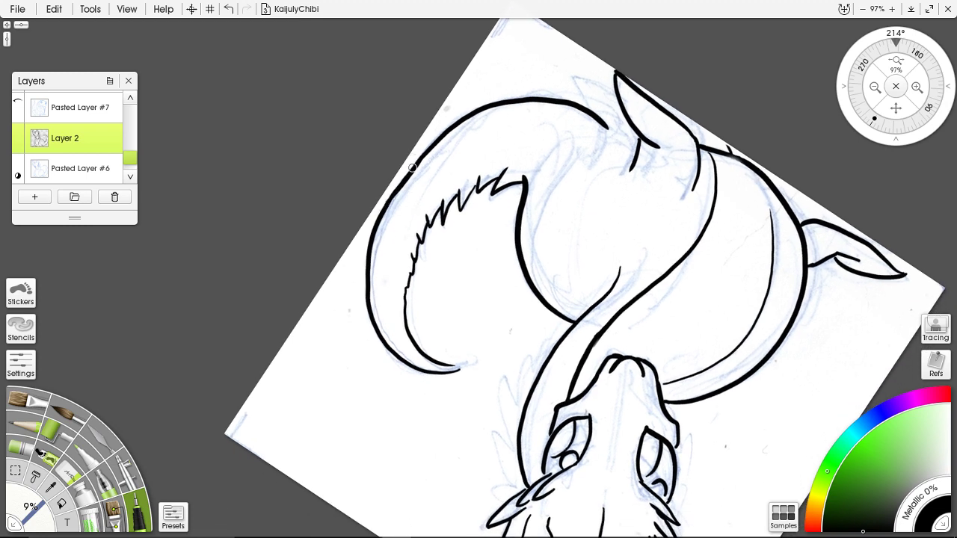
scroll(464, 159, up, 5)
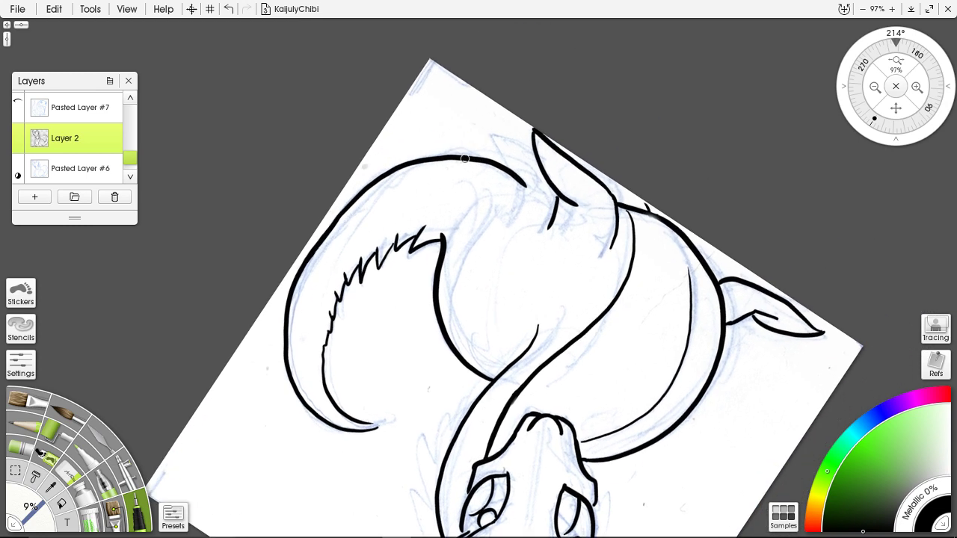
mouse_move(514, 223)
mouse_down()
mouse_move(502, 274)
mouse_move(429, 231)
mouse_move(486, 234)
mouse_move(522, 224)
mouse_up()
drag(604, 177, 553, 142)
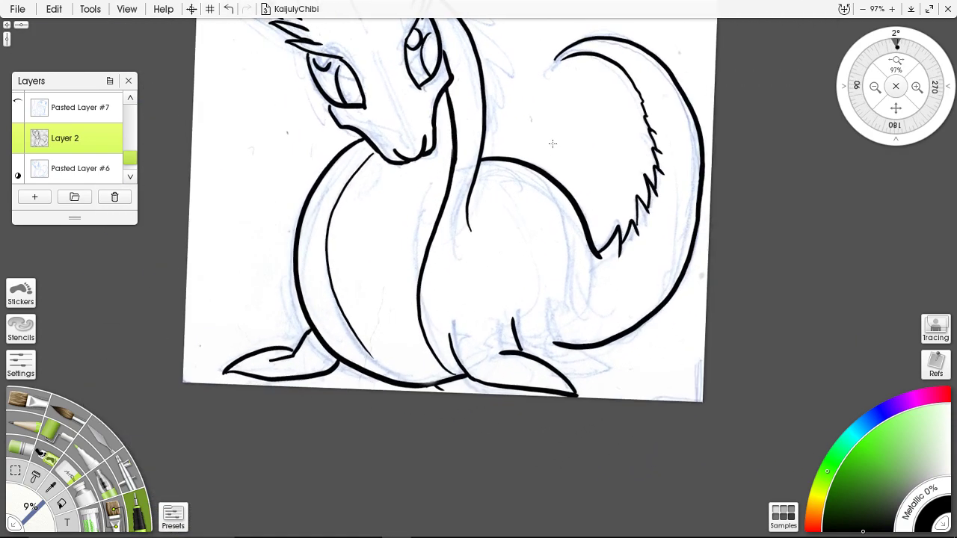
drag(513, 276, 530, 206)
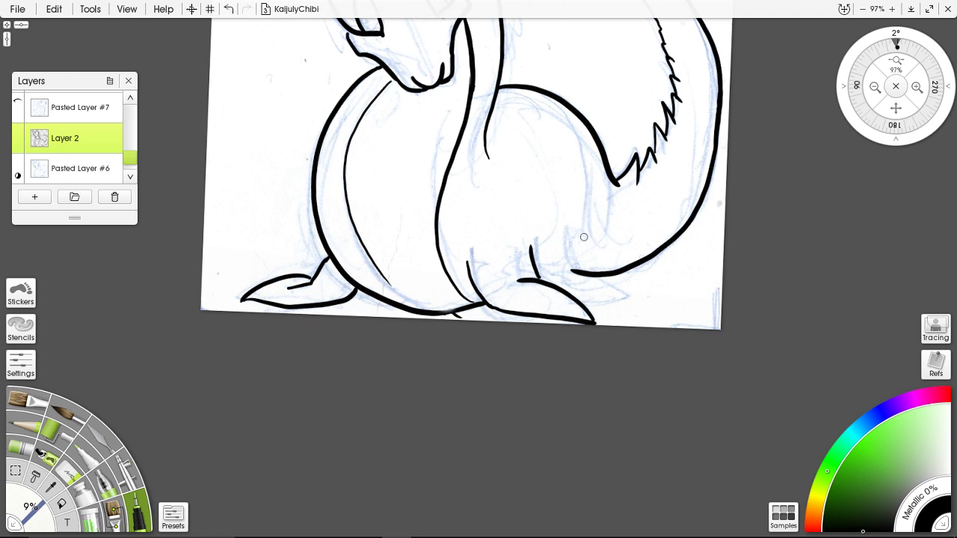
drag(582, 233, 588, 280)
mouse_move(582, 238)
mouse_down()
mouse_move(587, 281)
mouse_move(634, 308)
mouse_move(610, 312)
mouse_move(633, 310)
mouse_up()
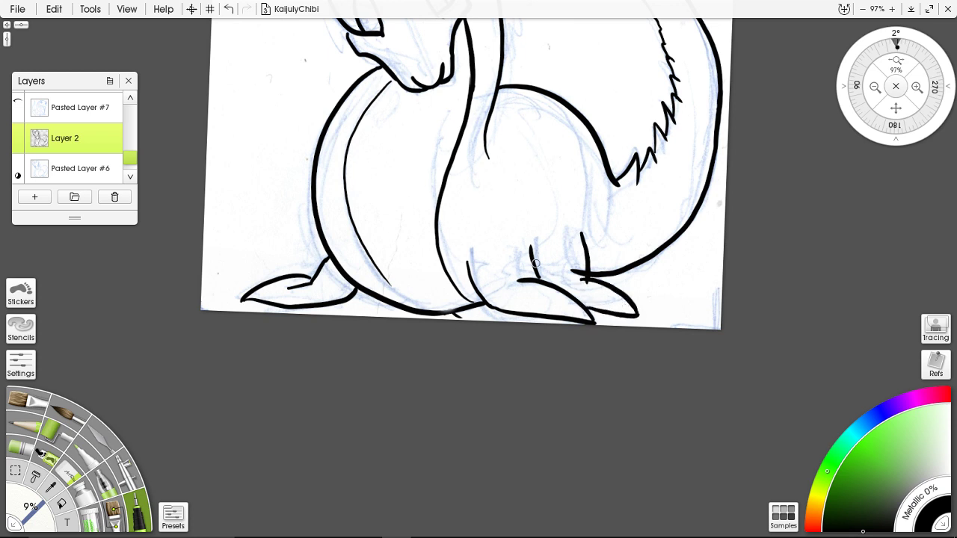
drag(546, 247, 546, 279)
Ink small spikes on the crown between the ears and a row of spines down the back of the neck
scroll(524, 113, up, 5)
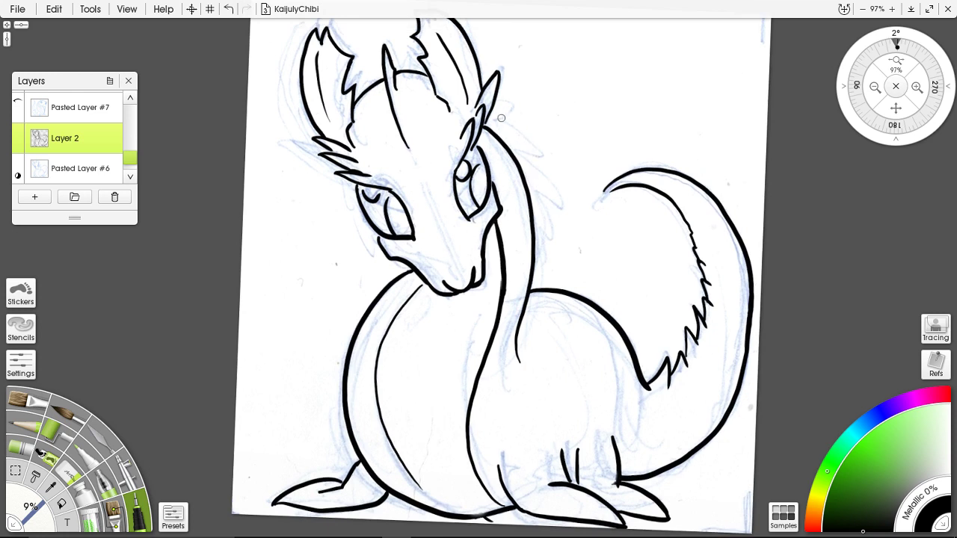
mouse_move(396, 70)
mouse_down()
mouse_move(406, 54)
mouse_move(406, 68)
mouse_up()
mouse_move(490, 117)
mouse_down()
mouse_move(511, 128)
mouse_move(495, 132)
mouse_move(524, 154)
mouse_move(510, 149)
mouse_move(530, 180)
mouse_move(523, 174)
mouse_up()
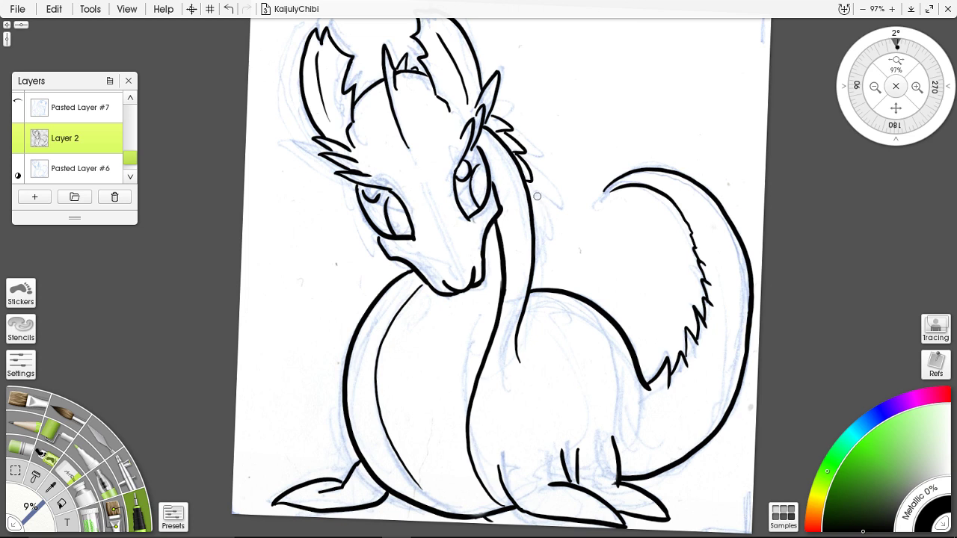
mouse_move(526, 183)
mouse_down()
mouse_move(545, 233)
mouse_move(536, 271)
mouse_up()
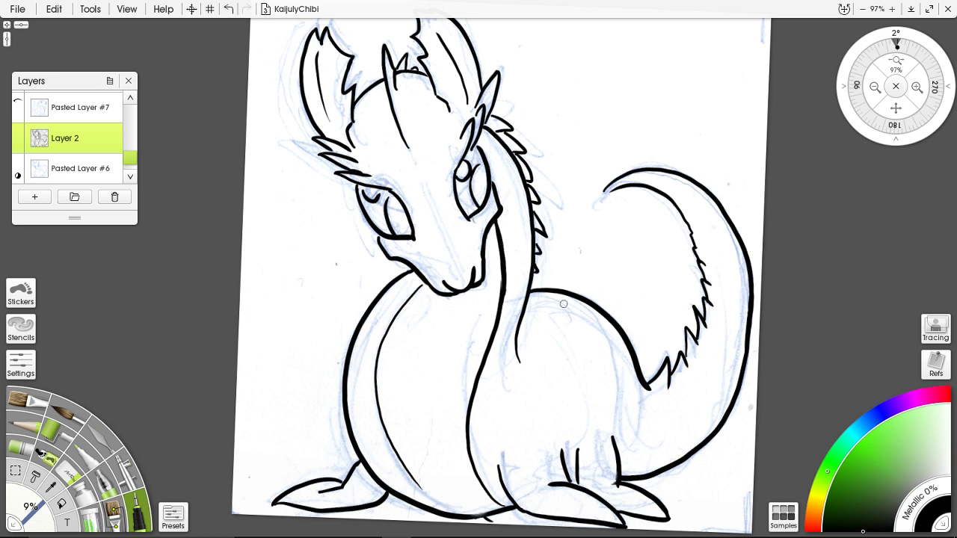
Add short barb strokes along the spiky inner edge of the tail, from its base upward
mouse_move(672, 383)
mouse_down()
mouse_move(662, 387)
mouse_move(681, 376)
mouse_up()
drag(697, 336, 694, 354)
drag(713, 299, 707, 316)
drag(712, 282, 706, 296)
Ink the inner iris lines in both eyes and straighten the canvas to 0°
drag(375, 232, 379, 249)
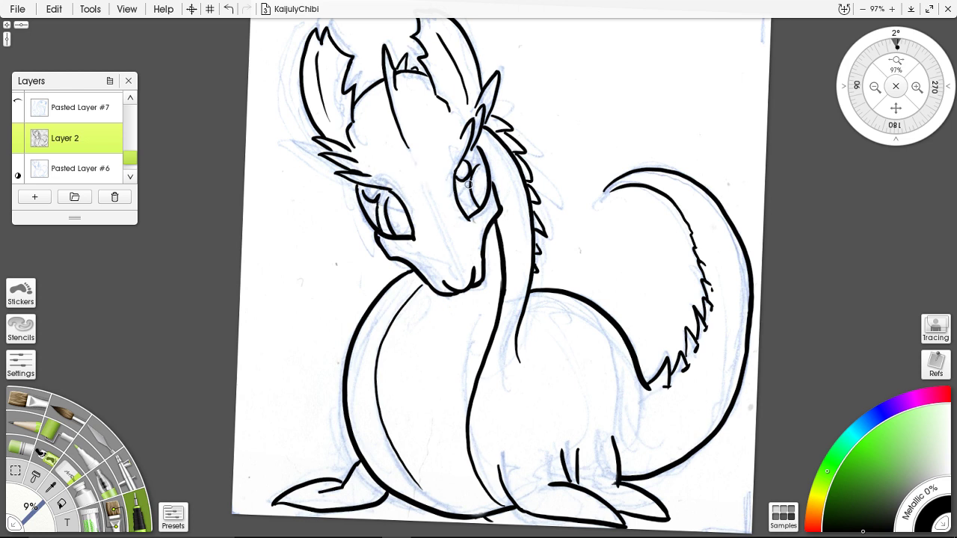
drag(462, 180, 473, 213)
click(896, 46)
mouse_move(501, 227)
mouse_down()
mouse_move(532, 281)
mouse_move(530, 237)
mouse_up()
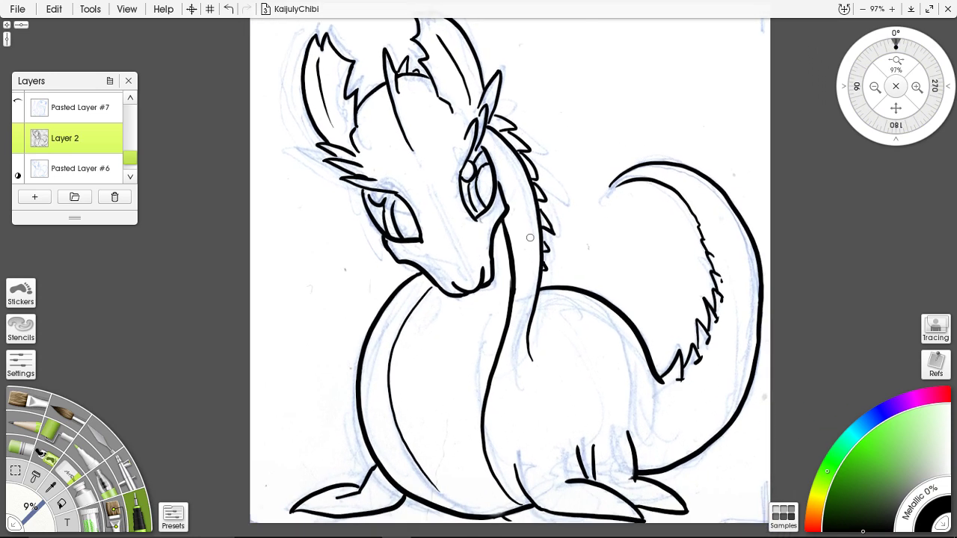
Export the painting as the Photoshop PSD file KaijulyChibi in the Chibi Critters folder, replacing the existing file
click(21, 9)
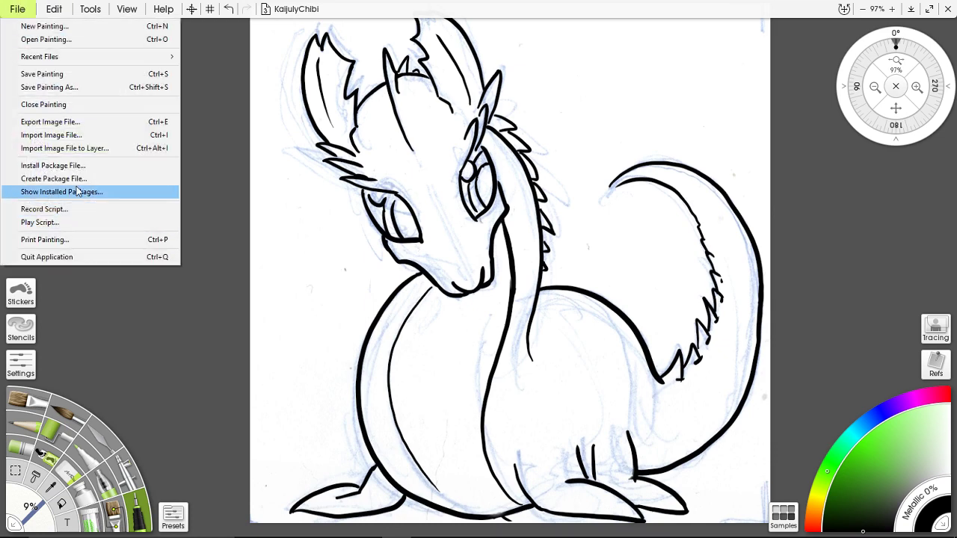
click(74, 122)
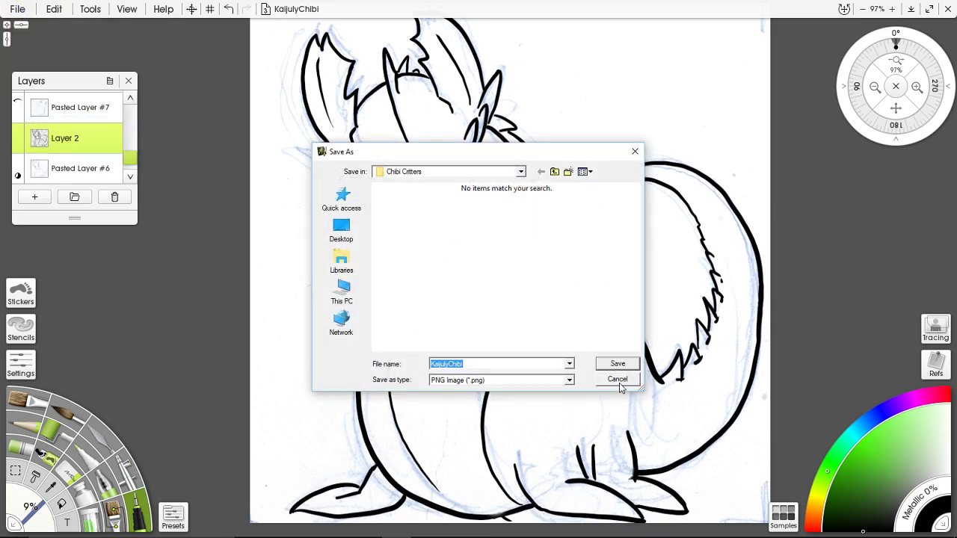
click(570, 381)
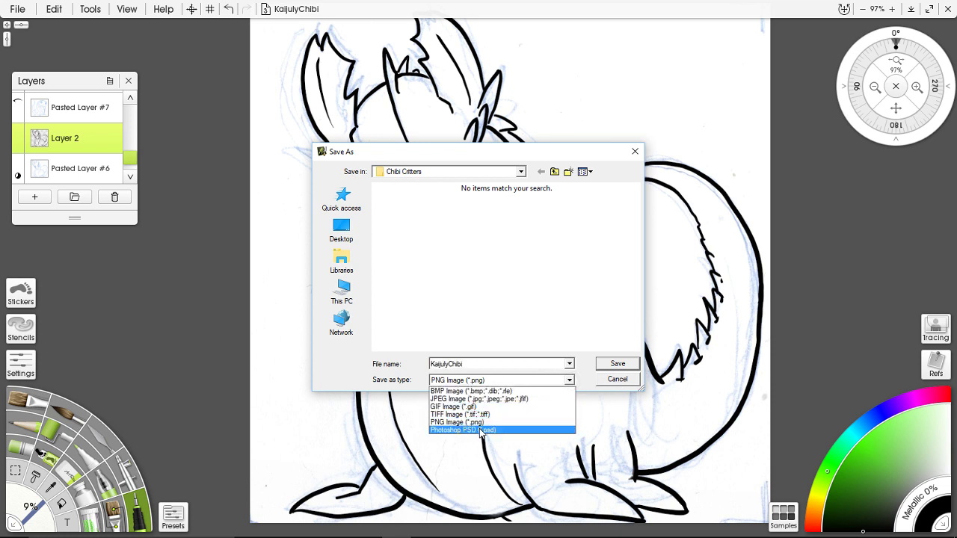
click(480, 431)
click(619, 365)
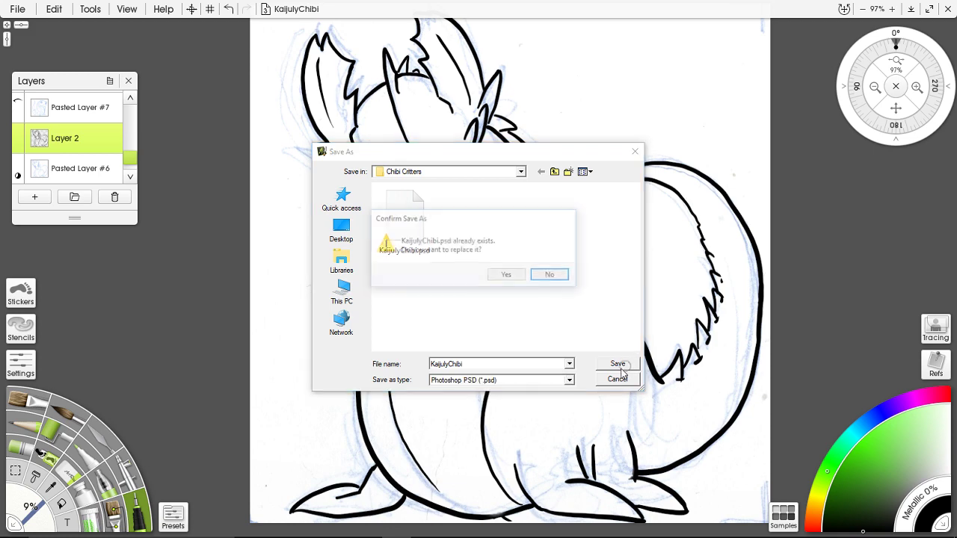
click(506, 275)
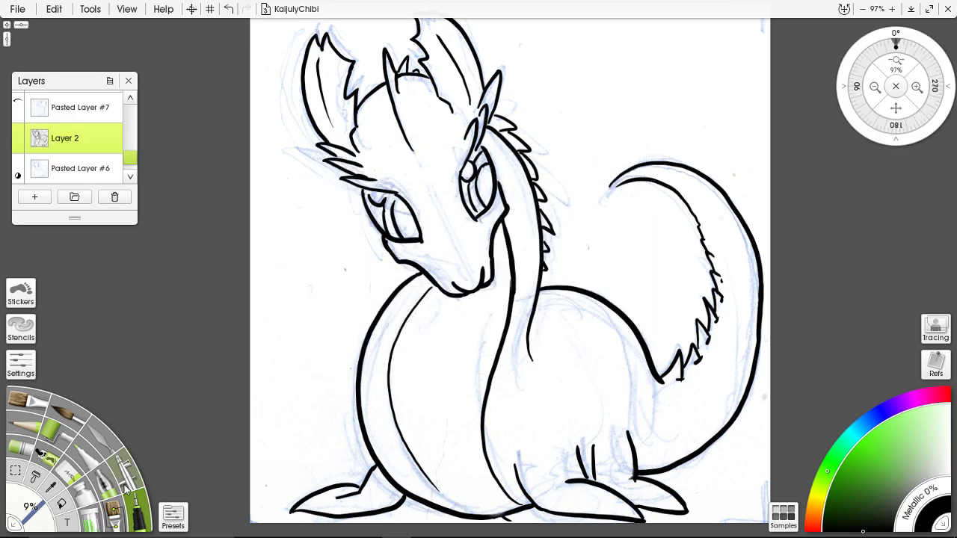
Add a new layer directly above Pasted Layer #6, beneath the line art
click(34, 173)
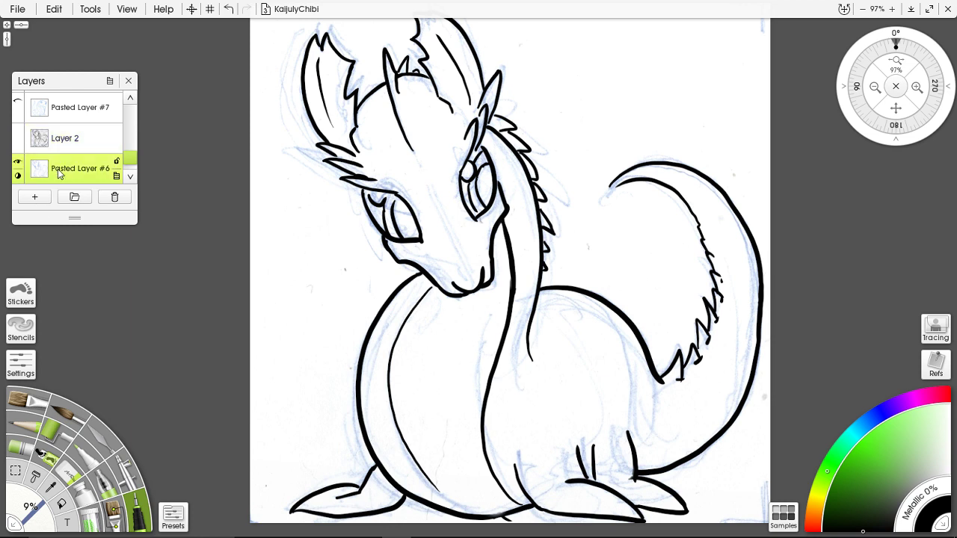
click(34, 197)
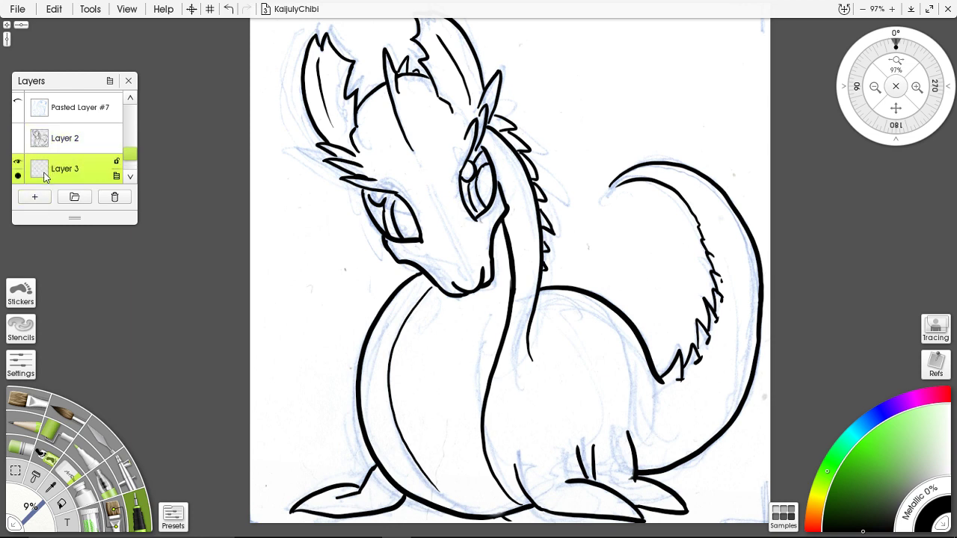
Lock the Layer 2 line art and hide the blue sketch on Pasted Layer #6
click(116, 133)
click(151, 130)
scroll(126, 160, down, 1)
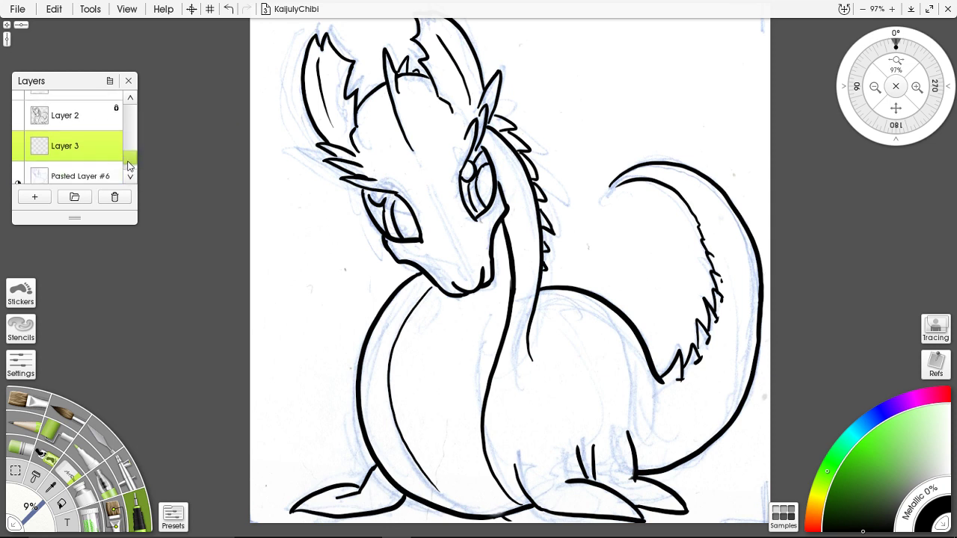
click(17, 177)
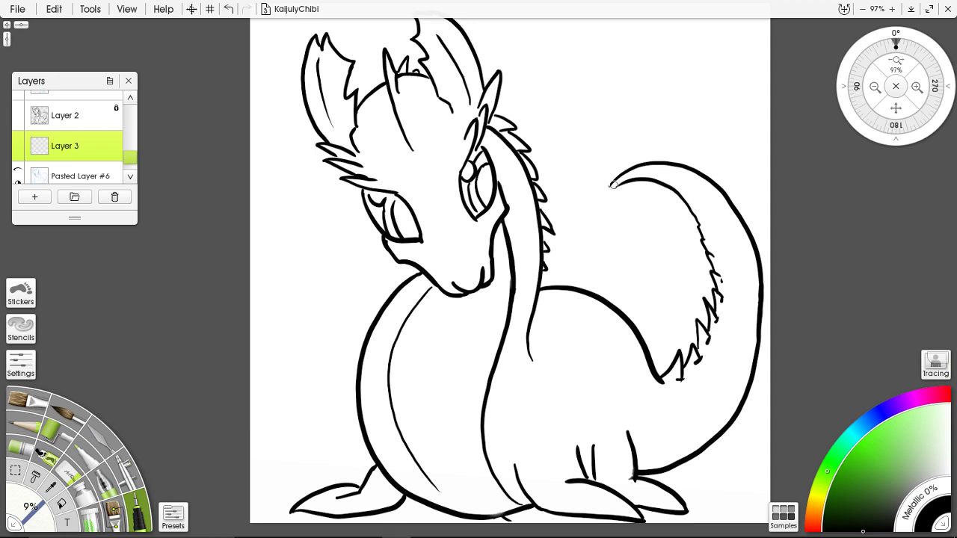
Place the Refs panel beside the canvas and start loading a reference image from the Image Garbage folder on the Desktop
drag(745, 218, 852, 216)
click(795, 331)
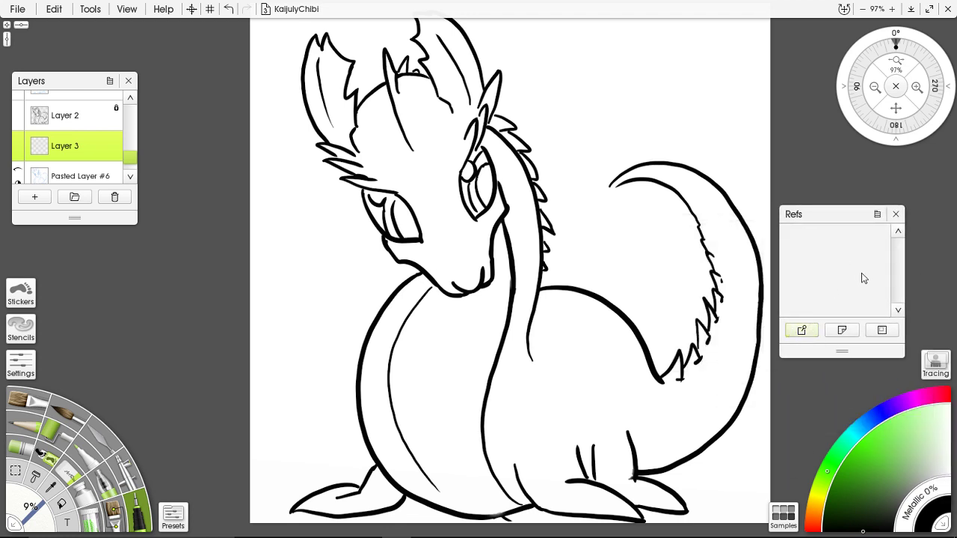
click(878, 216)
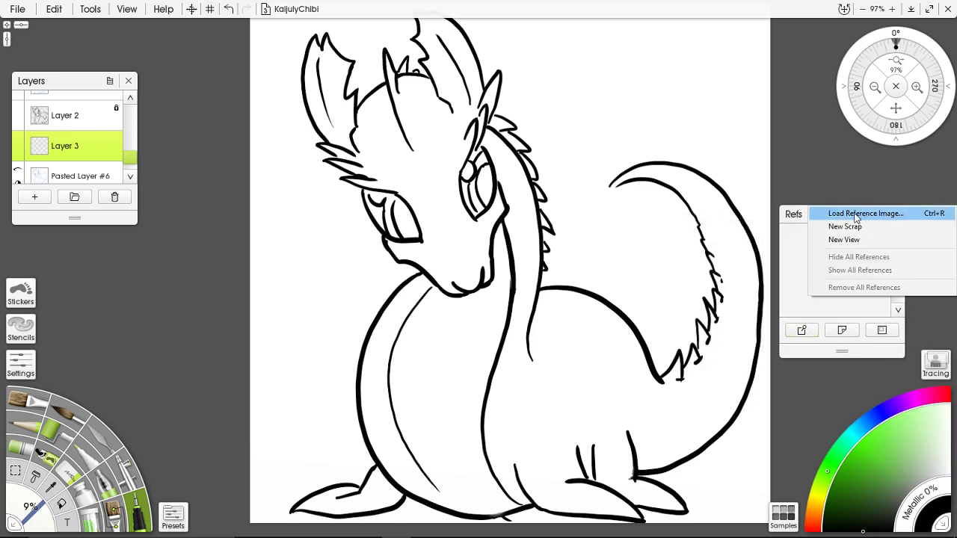
click(856, 215)
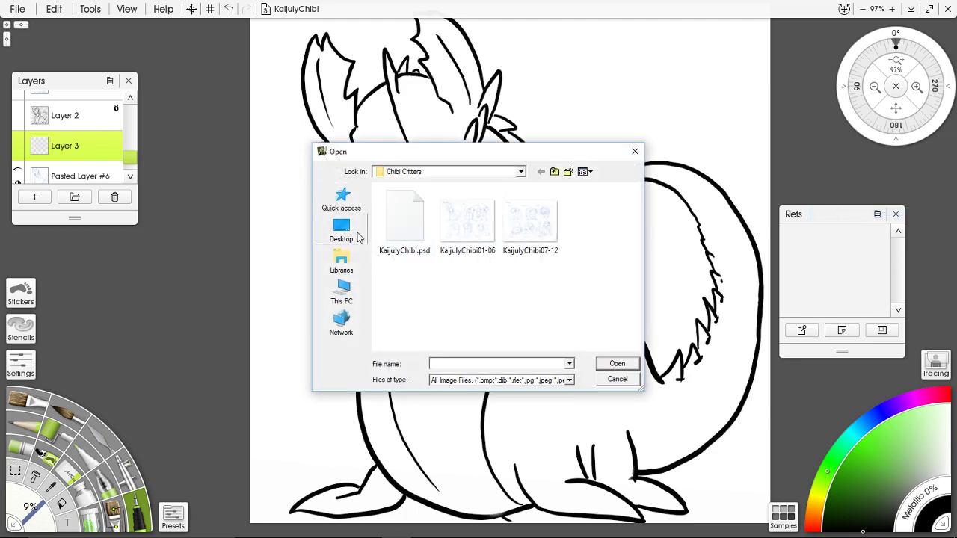
click(350, 233)
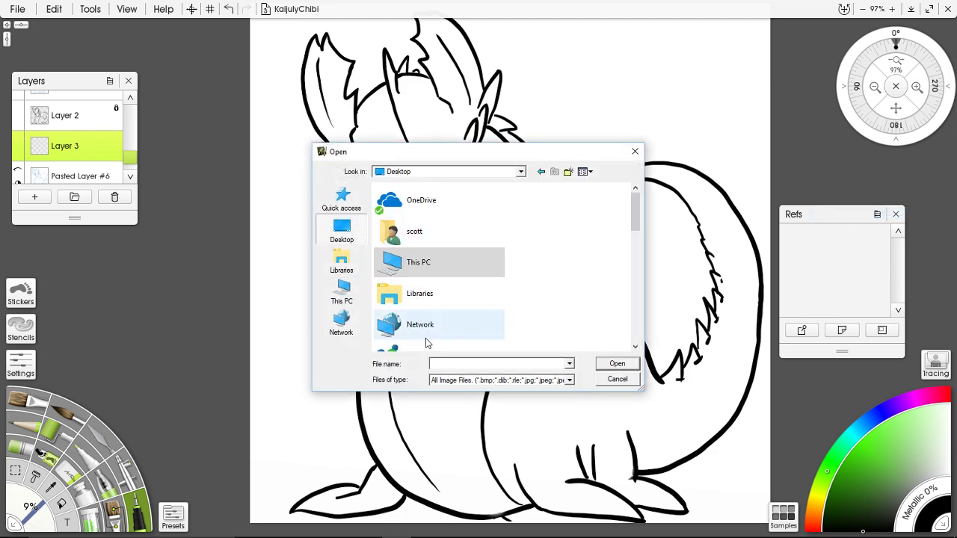
scroll(442, 329, down, 2)
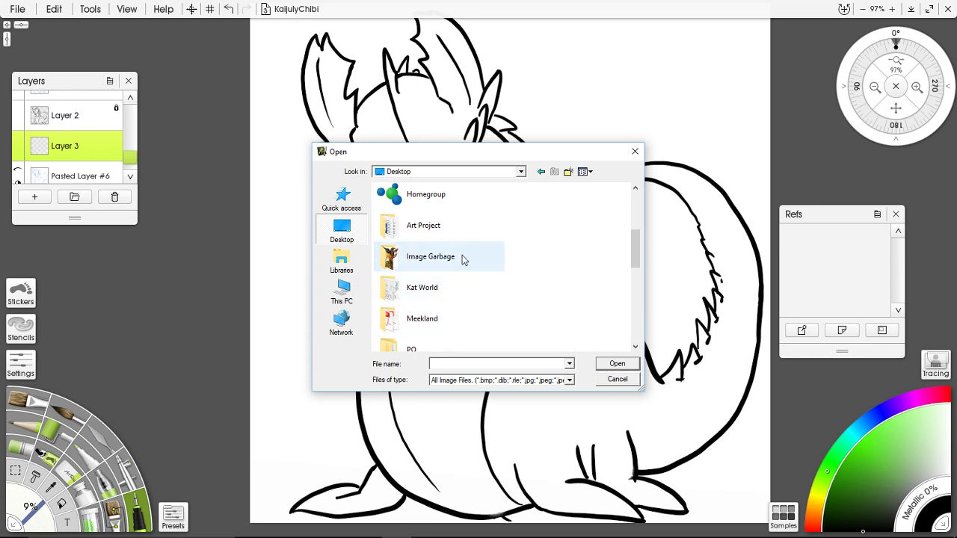
double_click(452, 260)
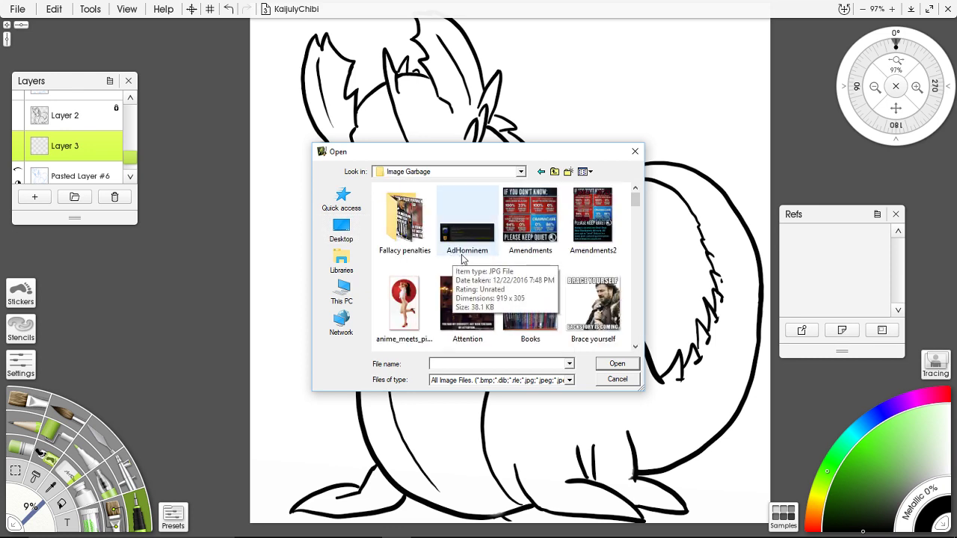
Load Plesiosauria1 as the reference image and pin it beside the canvas, over the Refs panel
click(586, 173)
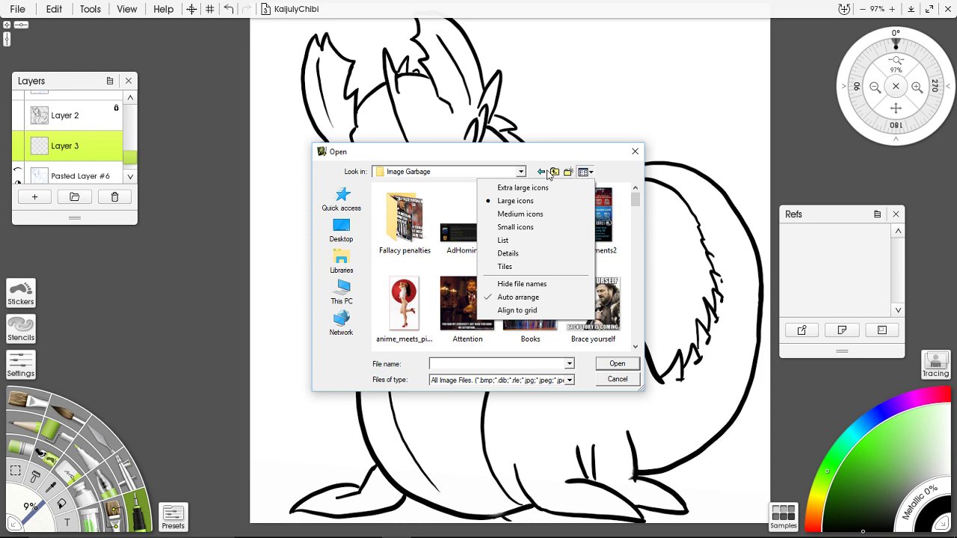
click(626, 175)
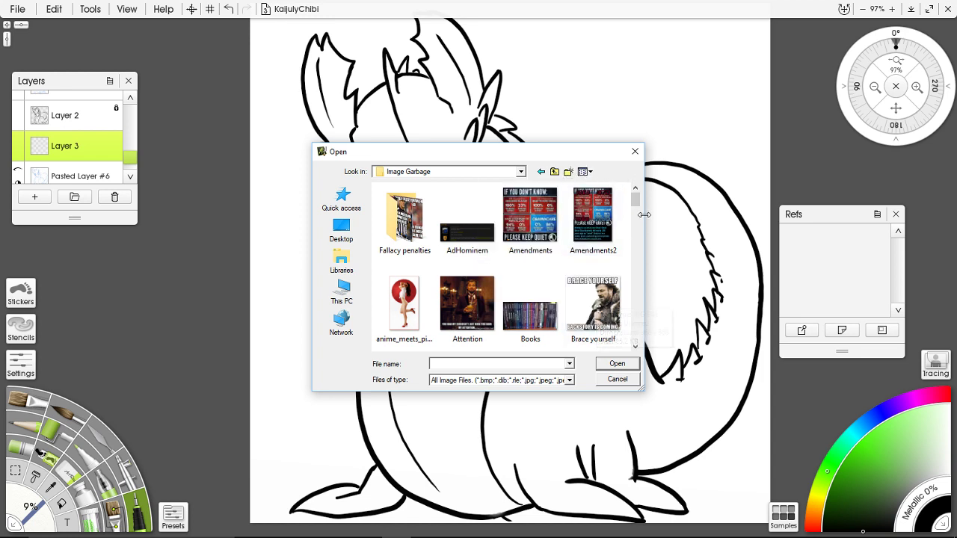
drag(637, 200, 634, 293)
click(530, 263)
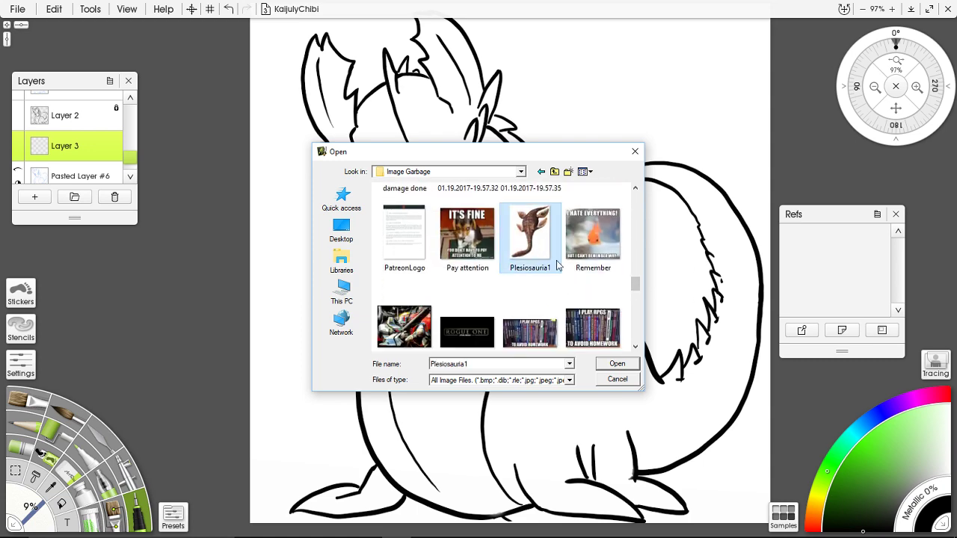
click(617, 364)
mouse_move(72, 47)
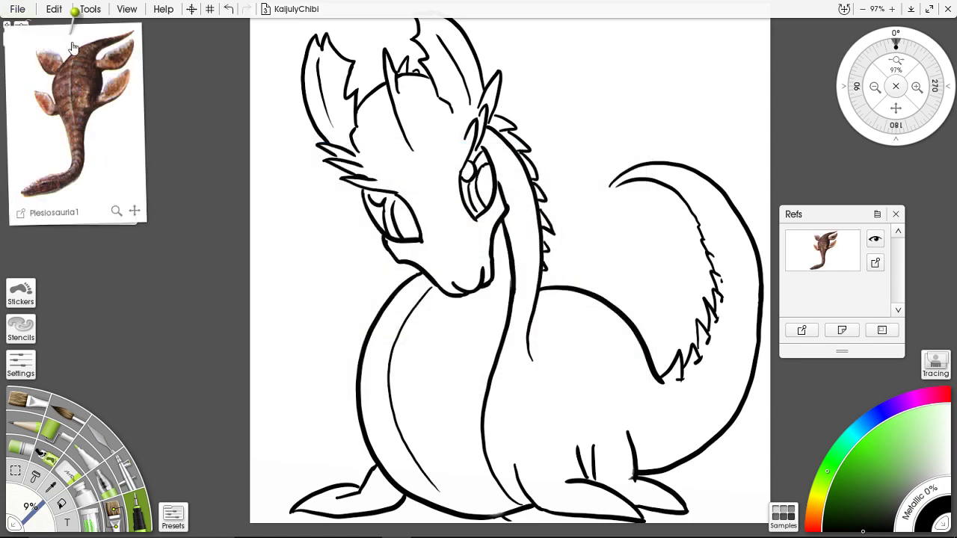
drag(88, 36, 871, 174)
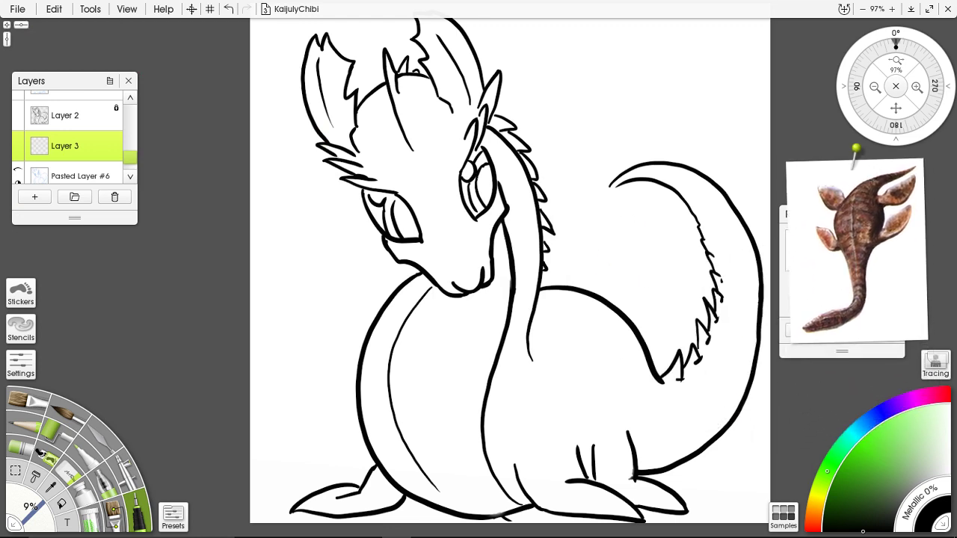
Block in the creature's belly and chest on Layer 3 with reddish brown at 20% brush size
click(815, 521)
click(871, 502)
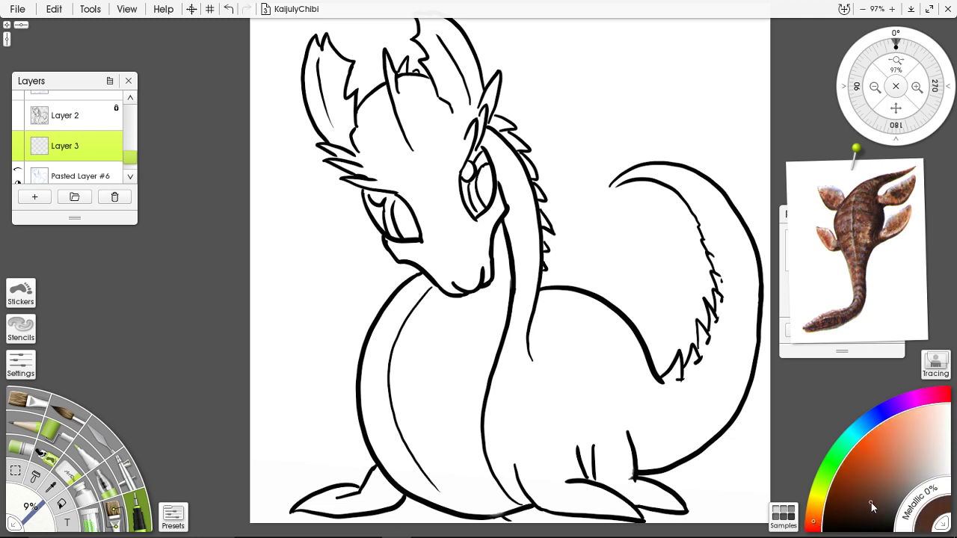
click(864, 479)
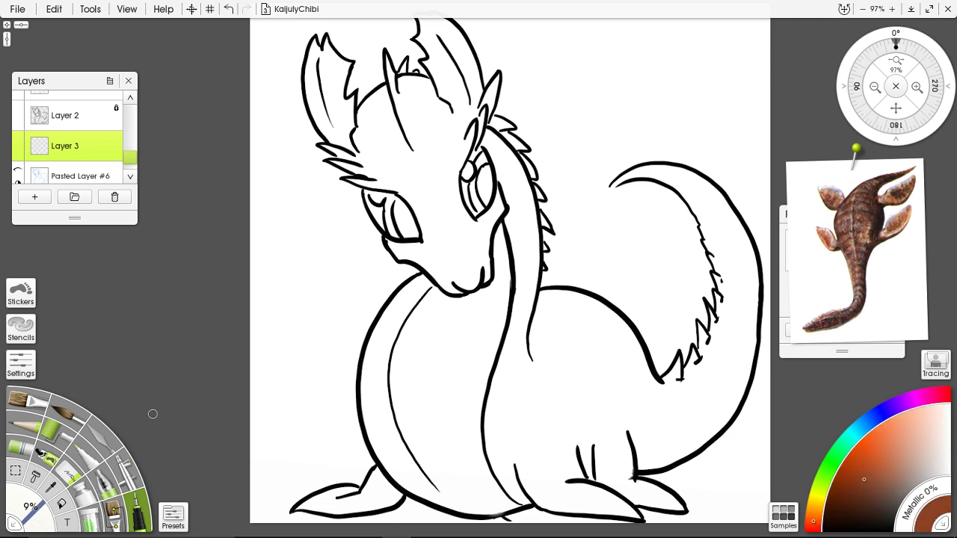
click(49, 437)
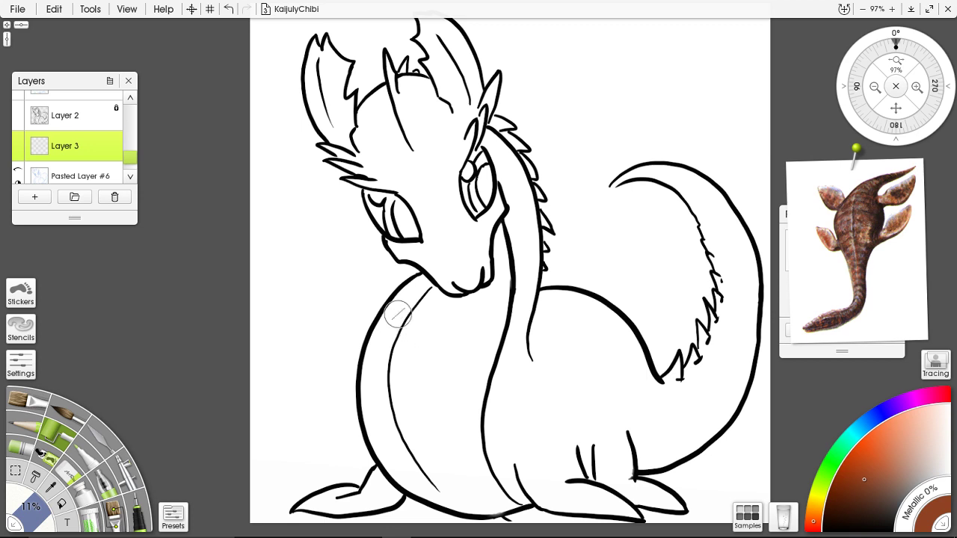
drag(36, 514, 48, 494)
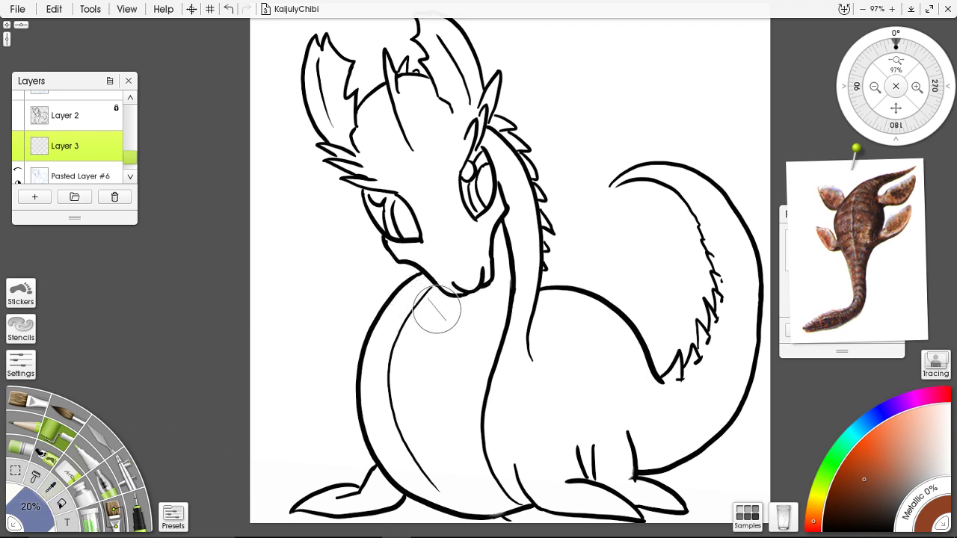
mouse_move(433, 310)
mouse_down()
mouse_move(408, 398)
mouse_move(441, 312)
mouse_move(440, 388)
mouse_move(459, 360)
mouse_move(481, 230)
mouse_move(479, 328)
mouse_move(482, 225)
mouse_move(492, 283)
mouse_move(489, 256)
mouse_move(458, 412)
mouse_move(468, 354)
mouse_move(475, 446)
mouse_move(458, 406)
mouse_move(489, 489)
mouse_move(476, 477)
mouse_move(501, 514)
mouse_move(461, 486)
mouse_move(499, 502)
mouse_move(425, 434)
mouse_move(422, 446)
mouse_move(447, 481)
mouse_move(403, 374)
mouse_move(393, 429)
mouse_move(406, 418)
mouse_move(376, 386)
mouse_move(408, 413)
mouse_move(374, 393)
mouse_move(467, 264)
mouse_move(436, 290)
mouse_move(400, 493)
mouse_move(388, 442)
mouse_move(441, 489)
mouse_up()
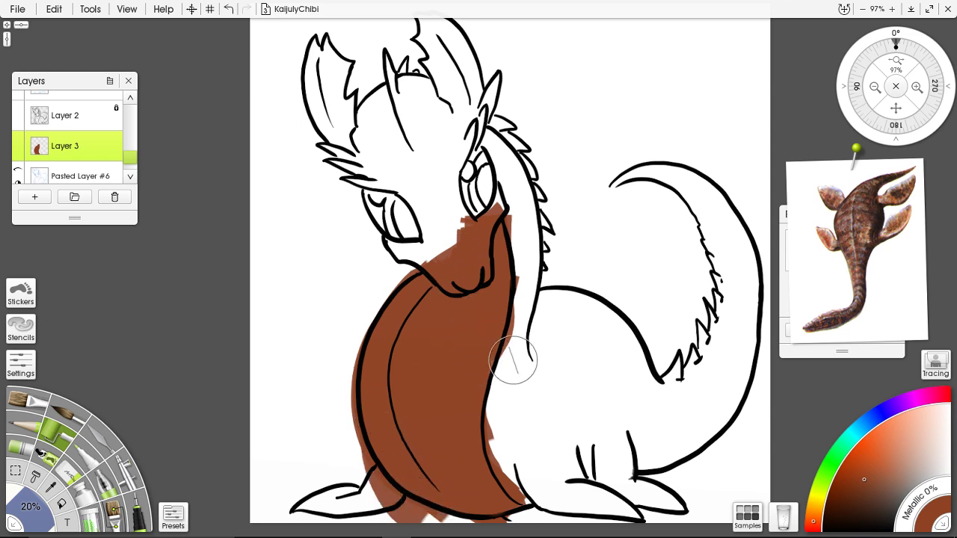
Block in the neck, spikes, back, tail and head on Layer 3 with a darker brown
click(870, 495)
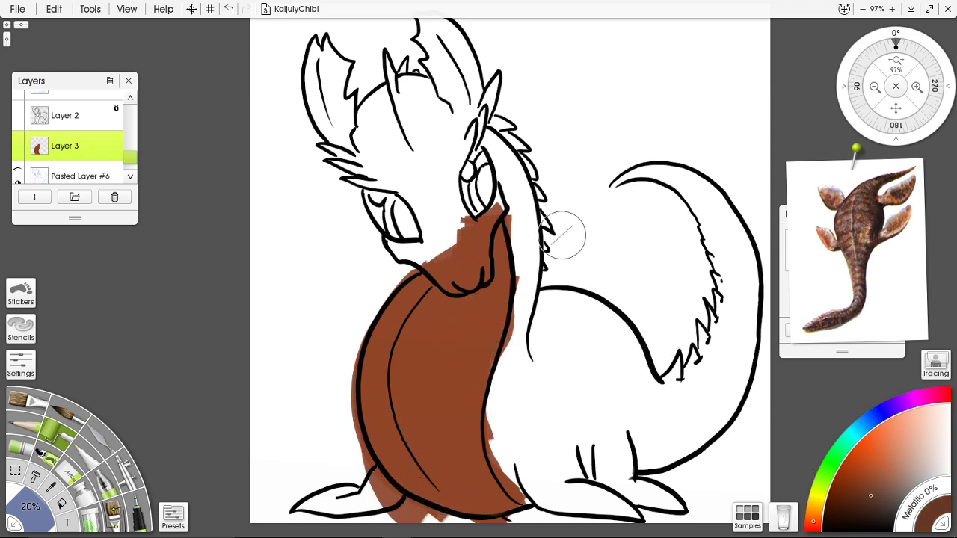
mouse_move(497, 135)
mouse_down()
mouse_move(518, 191)
mouse_move(497, 144)
mouse_move(539, 311)
mouse_move(534, 226)
mouse_move(511, 432)
mouse_move(521, 344)
mouse_move(539, 476)
mouse_move(508, 417)
mouse_move(554, 483)
mouse_move(514, 447)
mouse_move(549, 494)
mouse_move(518, 466)
mouse_move(504, 424)
mouse_move(549, 493)
mouse_move(535, 331)
mouse_move(521, 444)
mouse_move(563, 300)
mouse_move(558, 410)
mouse_move(578, 297)
mouse_move(593, 305)
mouse_move(601, 403)
mouse_move(609, 384)
mouse_move(580, 421)
mouse_move(554, 313)
mouse_move(565, 452)
mouse_move(547, 444)
mouse_move(533, 388)
mouse_move(573, 480)
mouse_move(566, 490)
mouse_move(546, 436)
mouse_move(549, 461)
mouse_move(576, 510)
mouse_move(532, 447)
mouse_move(564, 509)
mouse_move(520, 403)
mouse_move(572, 491)
mouse_move(544, 437)
mouse_move(635, 507)
mouse_move(600, 468)
mouse_move(591, 410)
mouse_move(622, 484)
mouse_move(602, 518)
mouse_move(530, 428)
mouse_move(589, 502)
mouse_move(605, 402)
mouse_move(662, 503)
mouse_move(634, 350)
mouse_move(652, 376)
mouse_move(672, 476)
mouse_move(681, 401)
mouse_move(728, 306)
mouse_move(710, 428)
mouse_move(744, 301)
mouse_move(744, 399)
mouse_move(705, 165)
mouse_move(745, 292)
mouse_move(685, 176)
mouse_move(726, 260)
mouse_move(645, 159)
mouse_move(584, 166)
mouse_move(716, 225)
mouse_move(616, 175)
mouse_move(722, 327)
mouse_move(739, 442)
mouse_up()
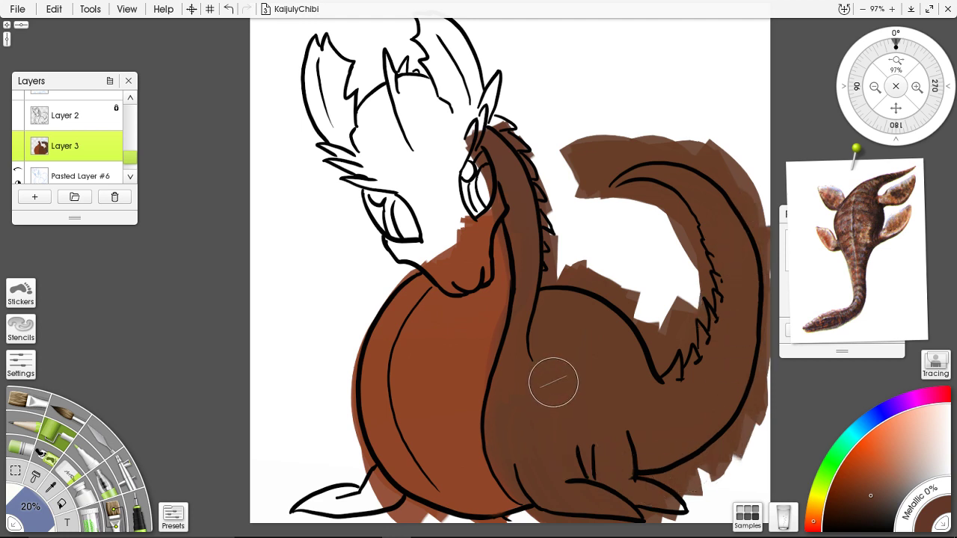
drag(440, 112, 453, 177)
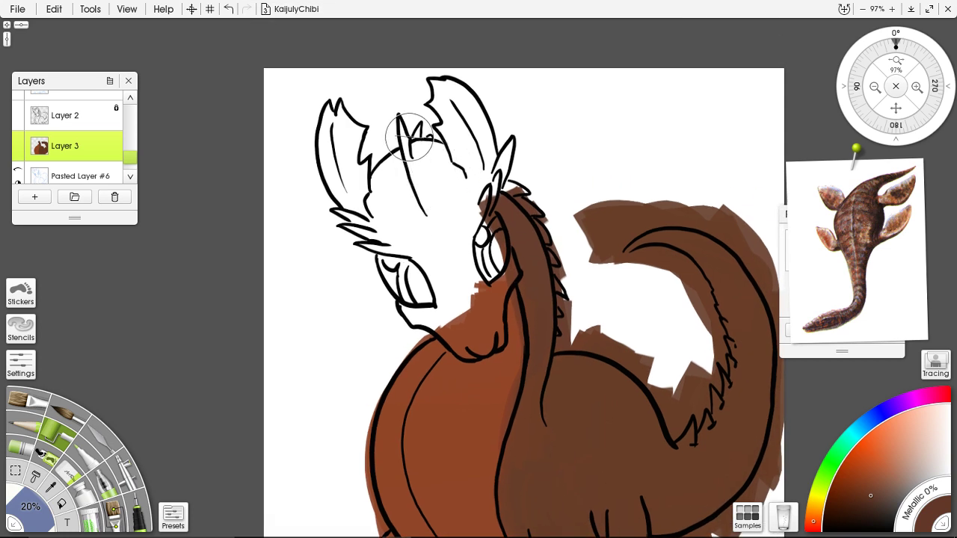
mouse_move(411, 136)
mouse_down()
mouse_move(389, 247)
mouse_move(373, 176)
mouse_move(384, 160)
mouse_move(399, 212)
mouse_move(429, 239)
mouse_move(408, 131)
mouse_move(454, 188)
mouse_move(468, 229)
mouse_move(454, 217)
mouse_move(468, 214)
mouse_move(459, 203)
mouse_move(466, 315)
mouse_move(431, 262)
mouse_move(427, 235)
mouse_move(409, 226)
mouse_move(437, 312)
mouse_move(414, 291)
mouse_move(476, 350)
mouse_move(472, 285)
mouse_move(492, 252)
mouse_move(476, 342)
mouse_up()
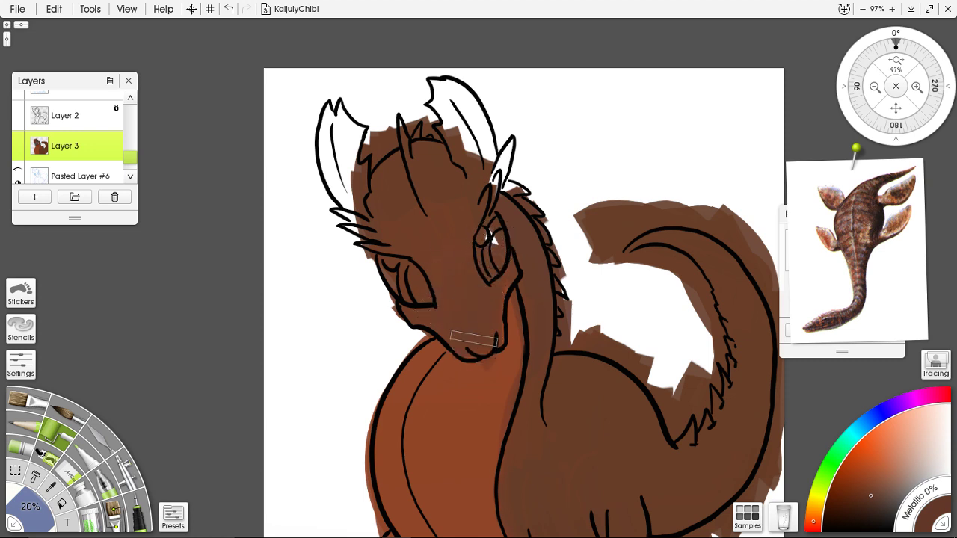
mouse_move(487, 188)
mouse_down()
mouse_move(527, 151)
mouse_move(515, 183)
mouse_move(561, 317)
mouse_up()
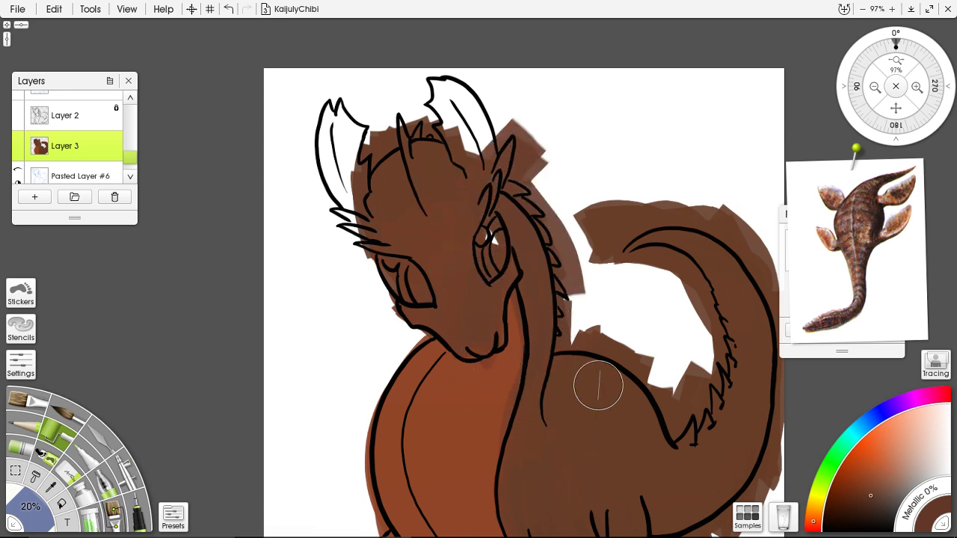
drag(598, 385, 662, 378)
Set up the 9% inking pen in near-black for the Layer 2 line art and unlock that layer
click(138, 510)
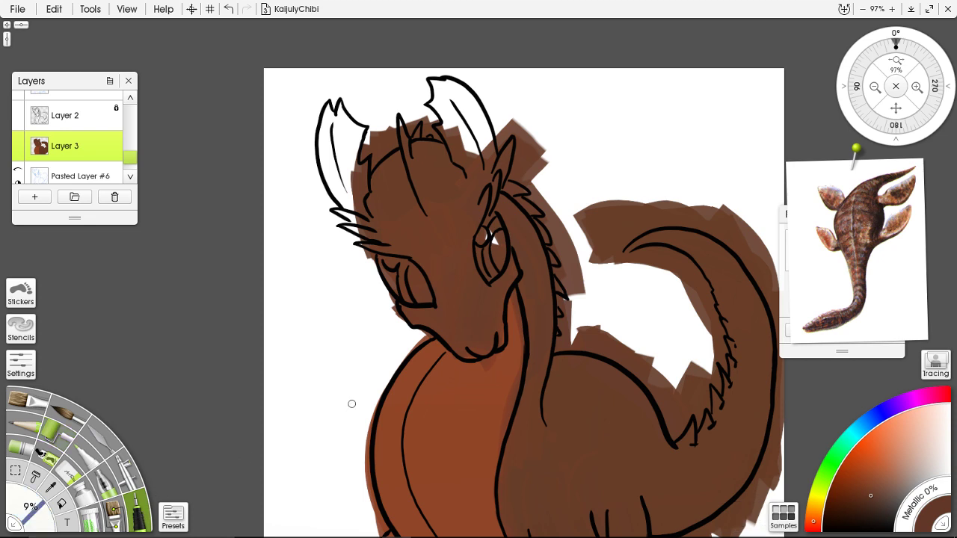
click(82, 117)
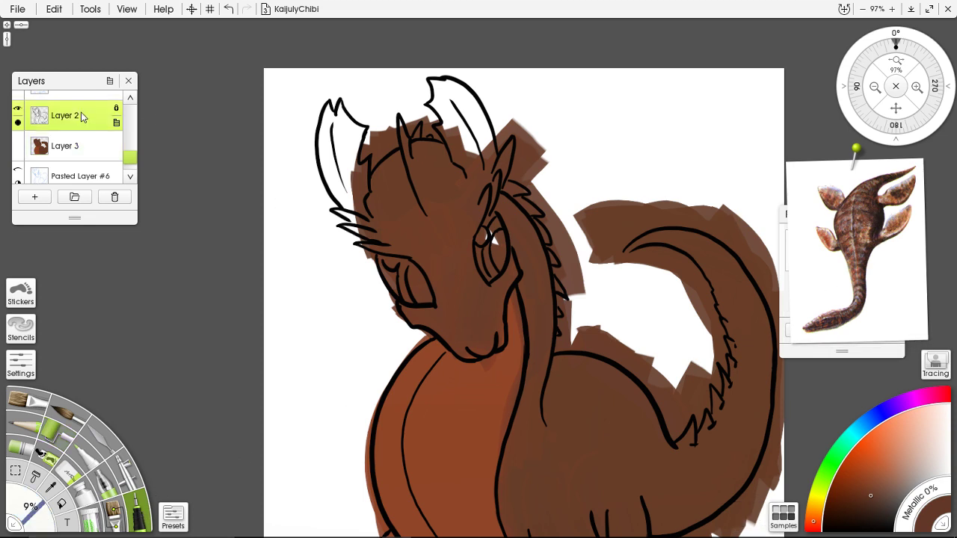
click(854, 531)
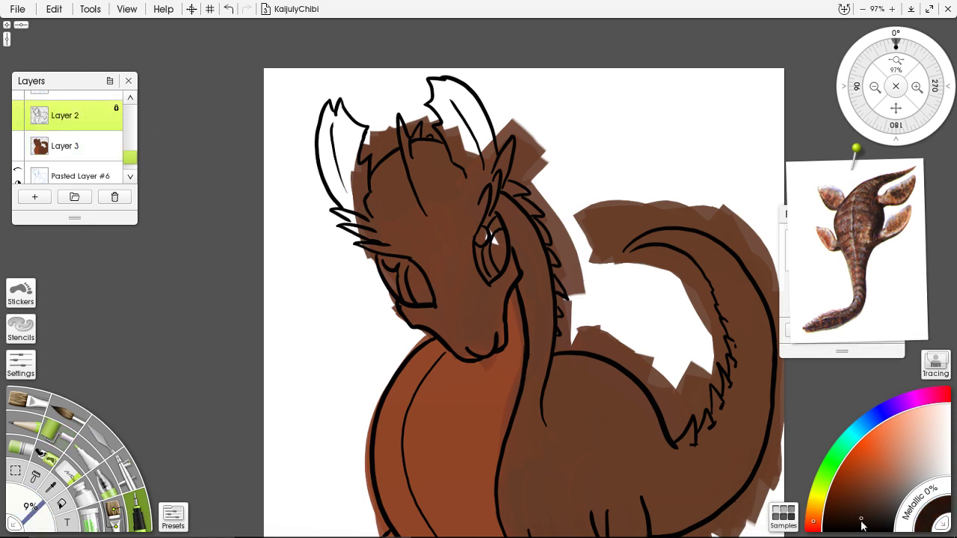
click(632, 243)
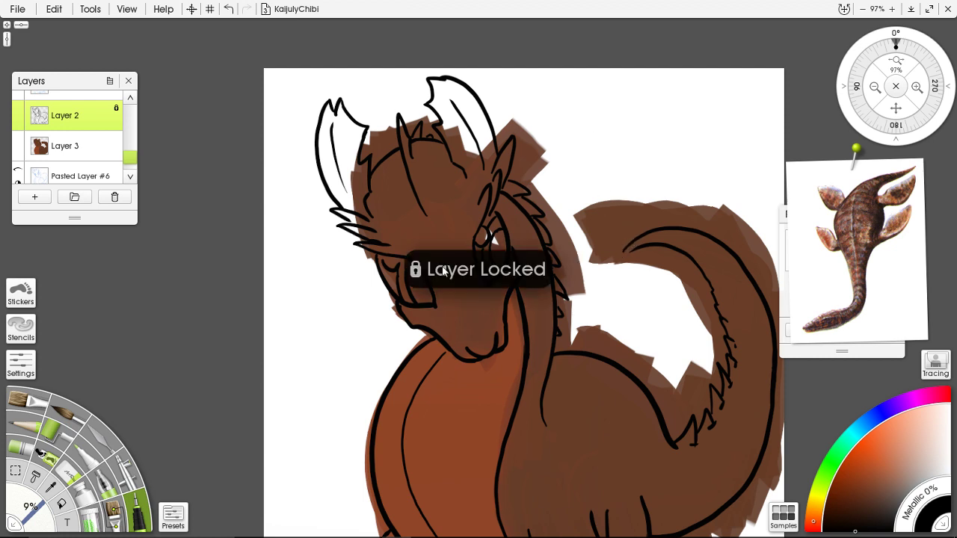
click(116, 109)
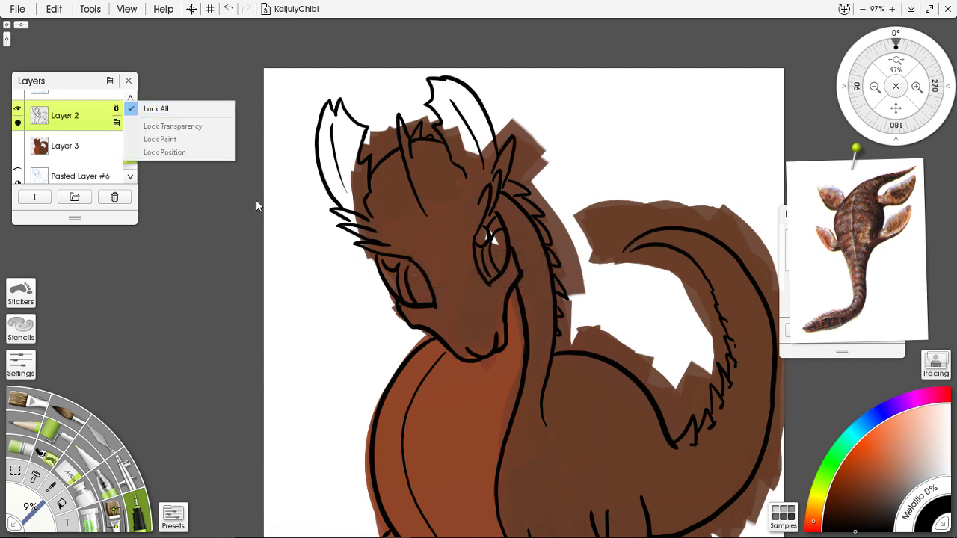
click(148, 112)
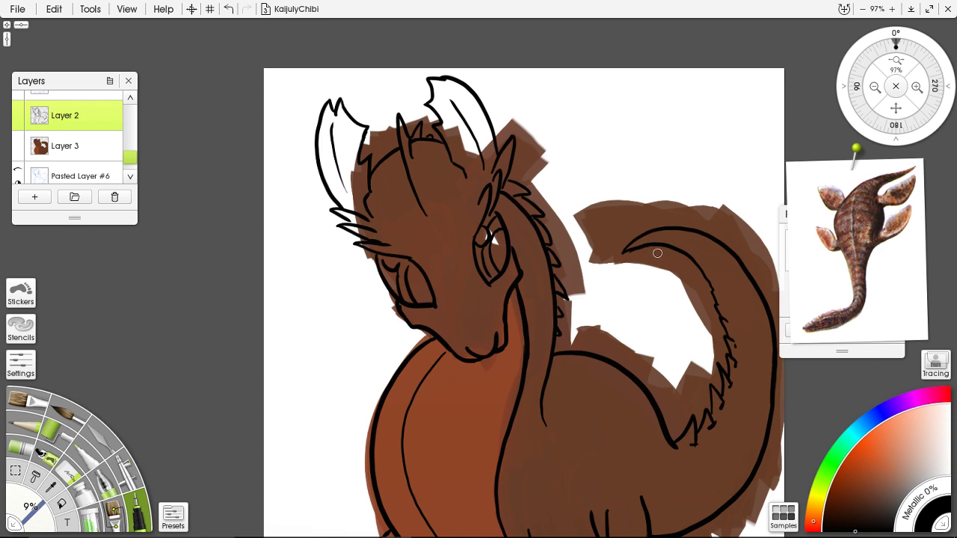
Touch up the black outline at the tip of the left flipper and along the underside of the belly at 200% zoom
drag(542, 210, 558, 274)
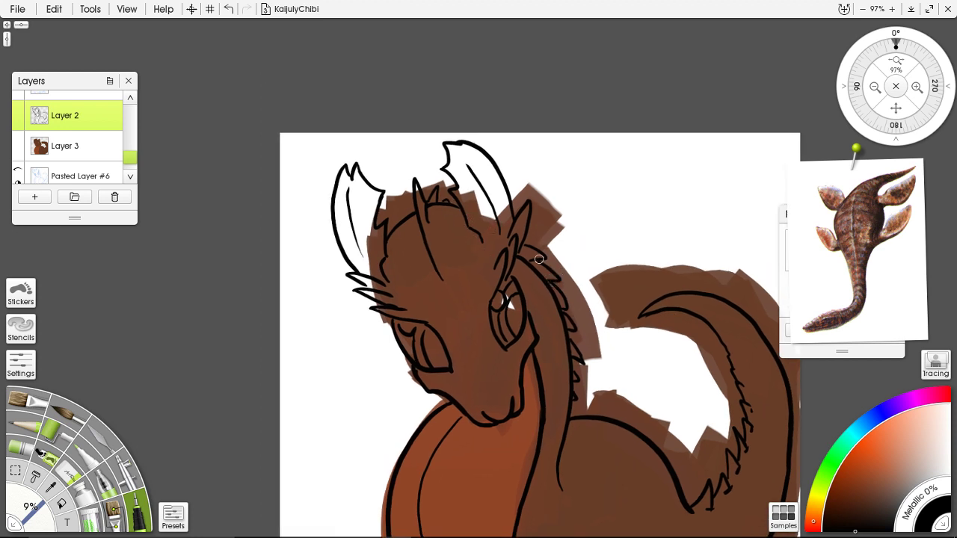
click(917, 87)
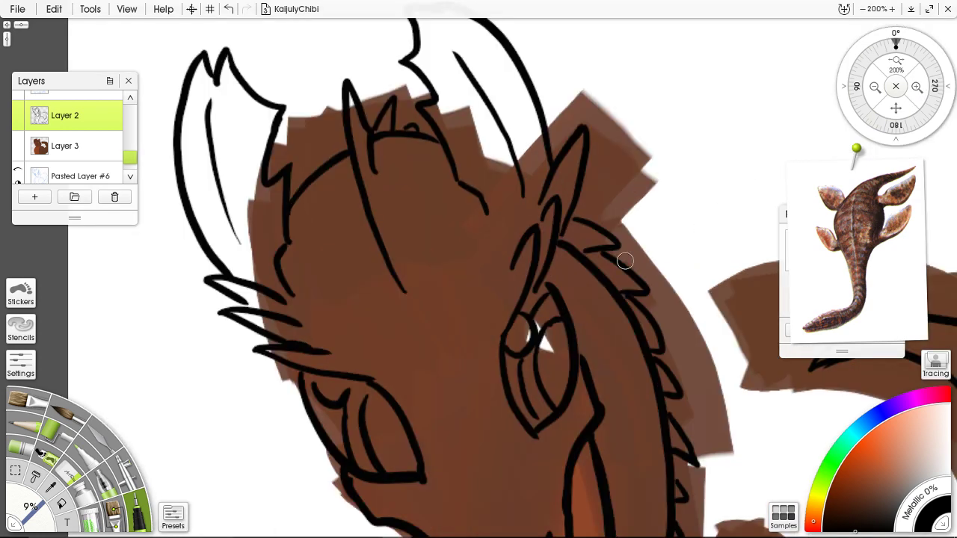
drag(454, 217, 560, 289)
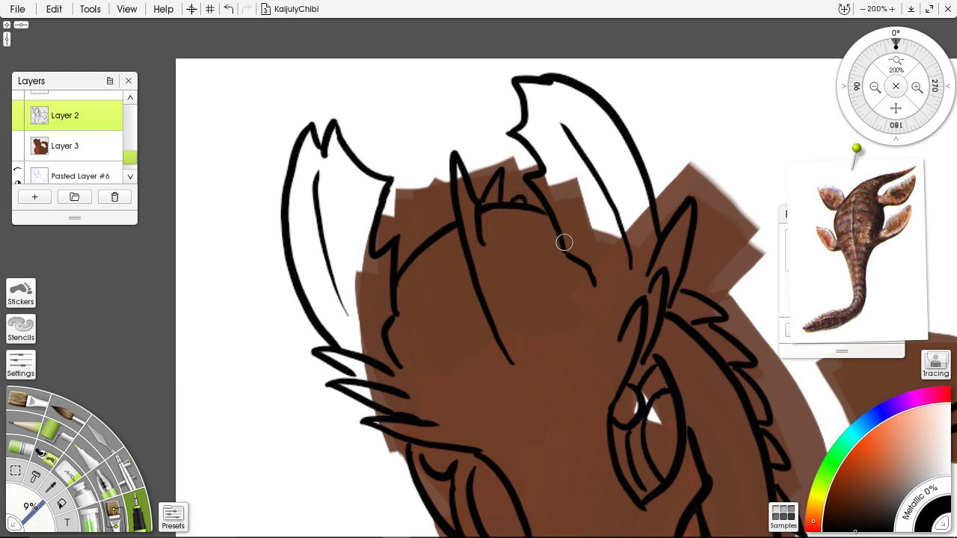
drag(492, 353, 494, 278)
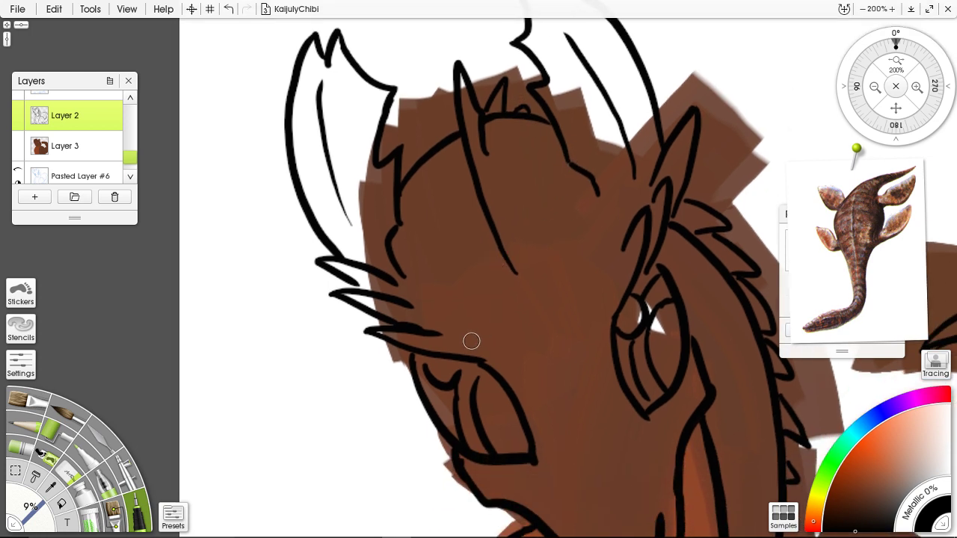
drag(471, 341, 435, 260)
mouse_move(461, 321)
mouse_down()
mouse_move(408, 253)
mouse_move(422, 267)
mouse_move(413, 262)
mouse_up()
scroll(449, 314, down, 15)
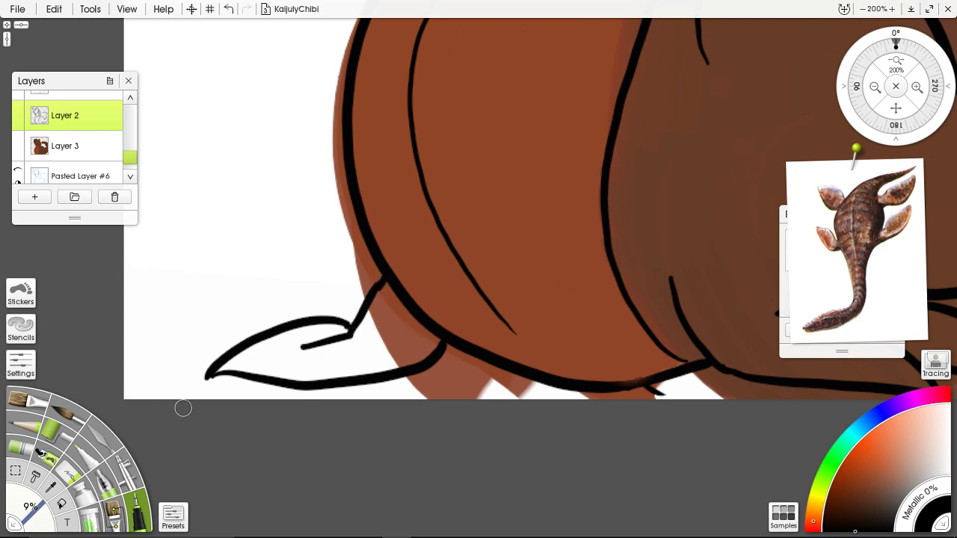
drag(209, 378, 231, 376)
scroll(504, 379, down, 3)
scroll(503, 380, right, 11)
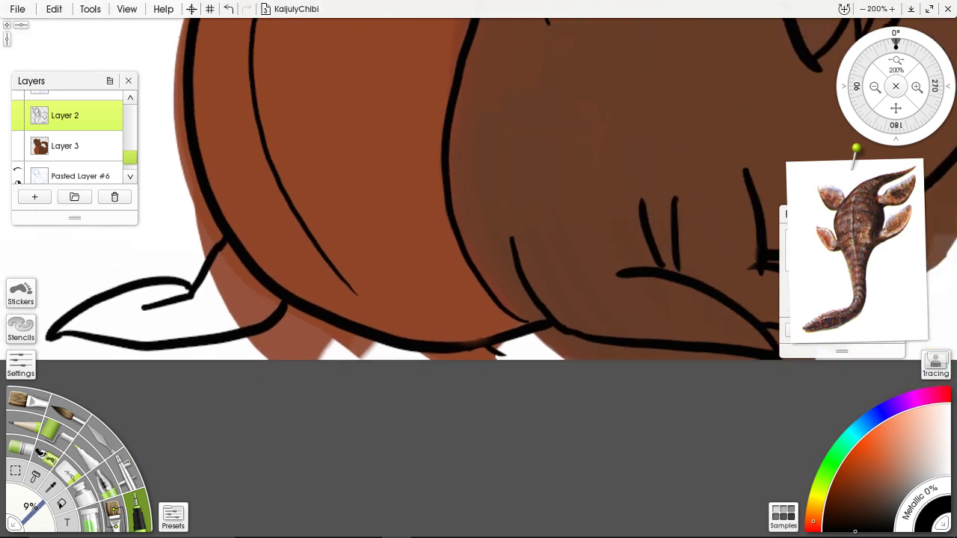
drag(385, 317, 410, 308)
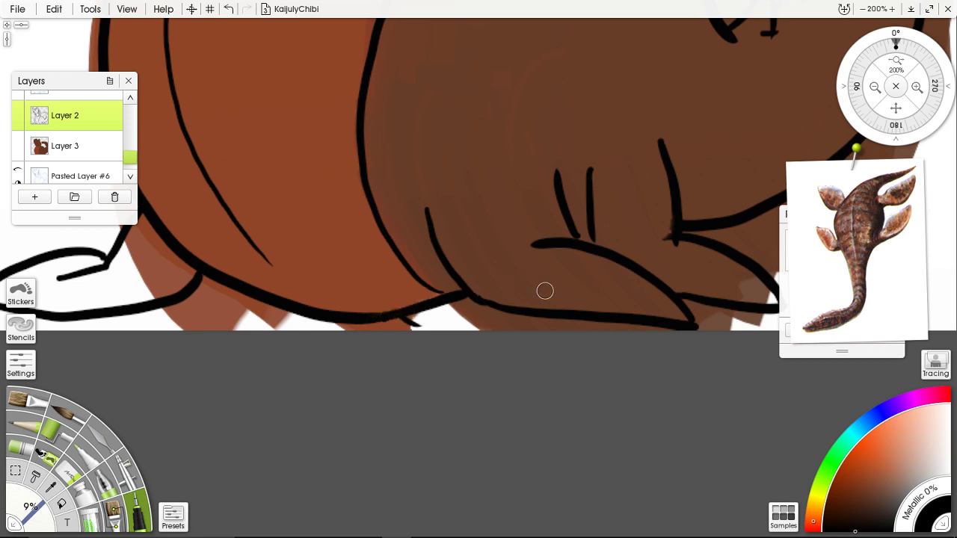
Touch up the rear flipper's tip and extend the two short leg lines down to the foot outline
scroll(596, 315, right, 4)
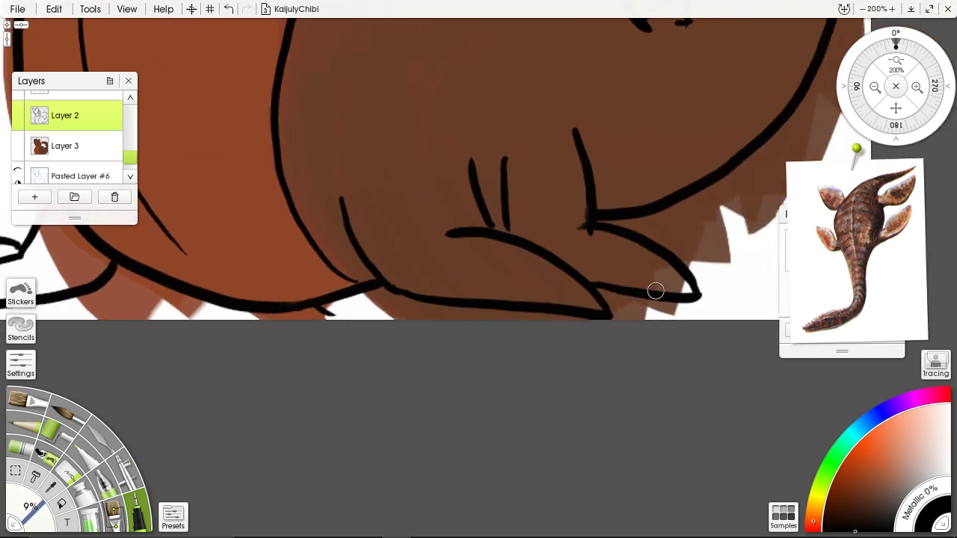
drag(697, 284, 695, 290)
drag(701, 227, 618, 281)
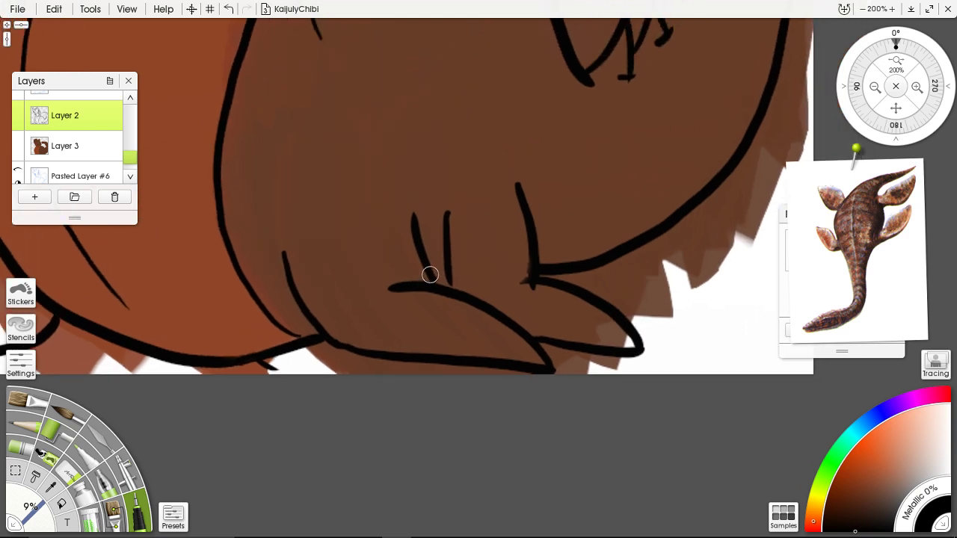
drag(430, 275, 446, 279)
drag(686, 198, 577, 255)
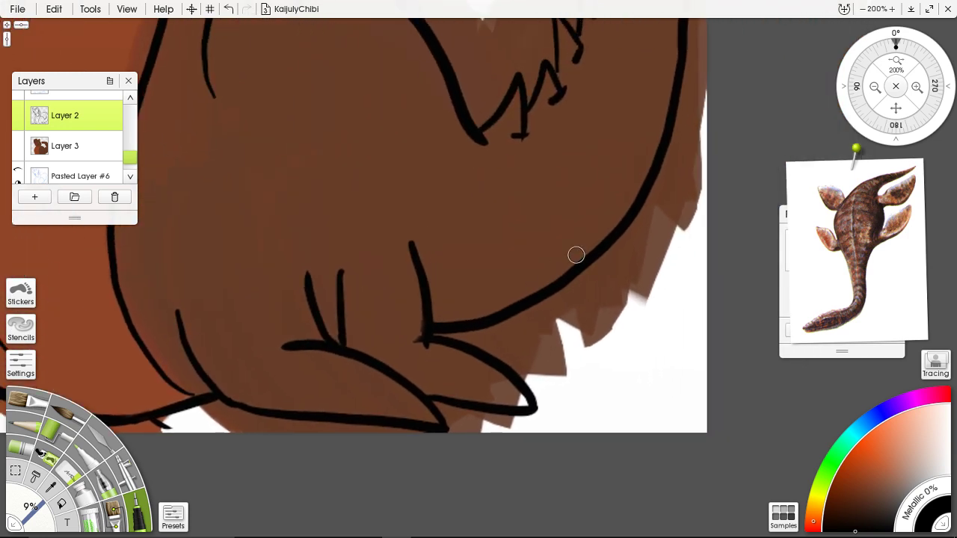
Examine the tail's outline and spikes up close, and return the view to the whole creature at 100%
drag(606, 186, 483, 336)
drag(516, 187, 513, 287)
drag(512, 221, 515, 283)
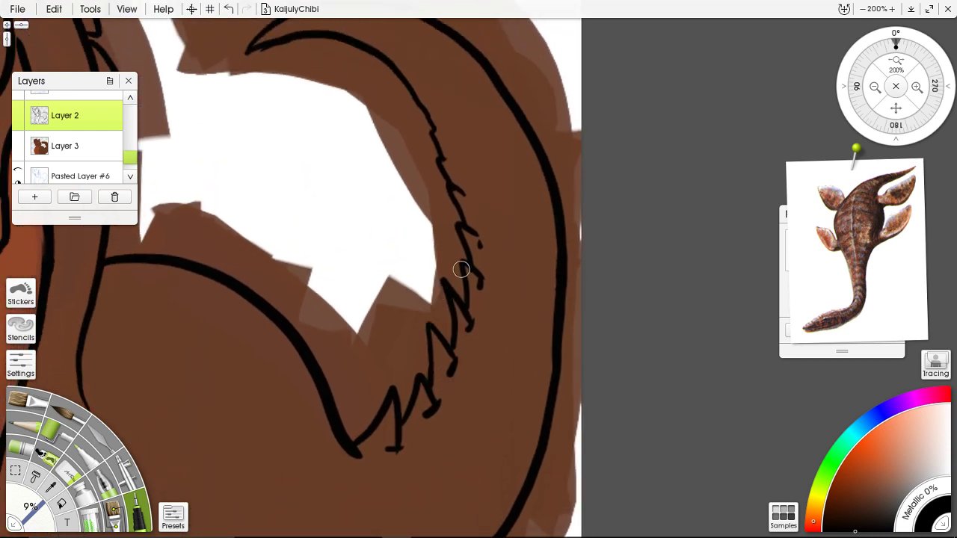
drag(486, 235, 501, 310)
drag(487, 248, 503, 286)
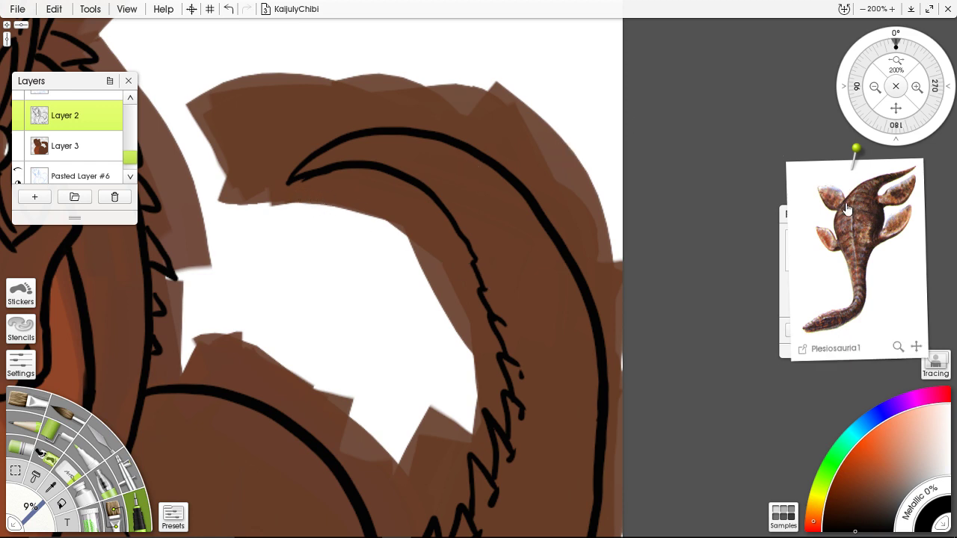
click(867, 88)
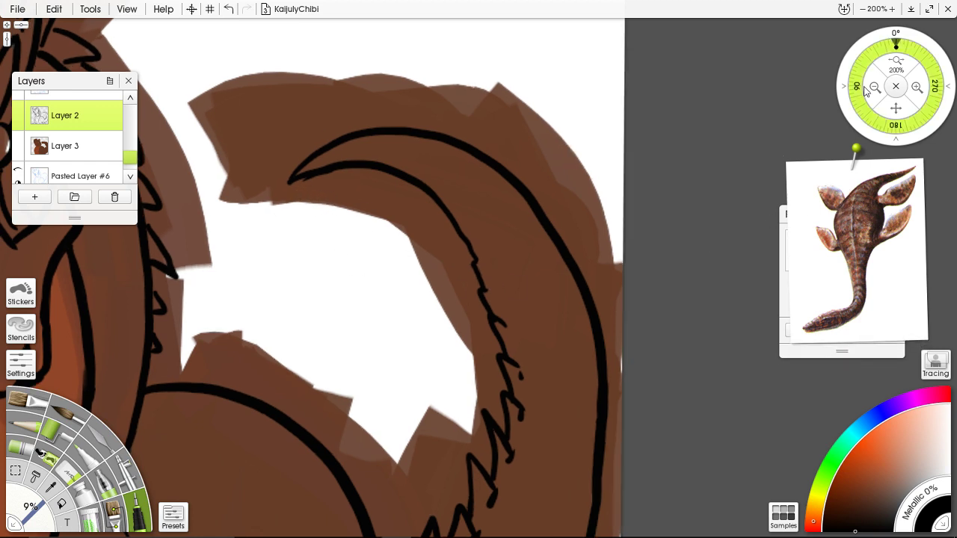
click(896, 45)
drag(353, 326, 589, 309)
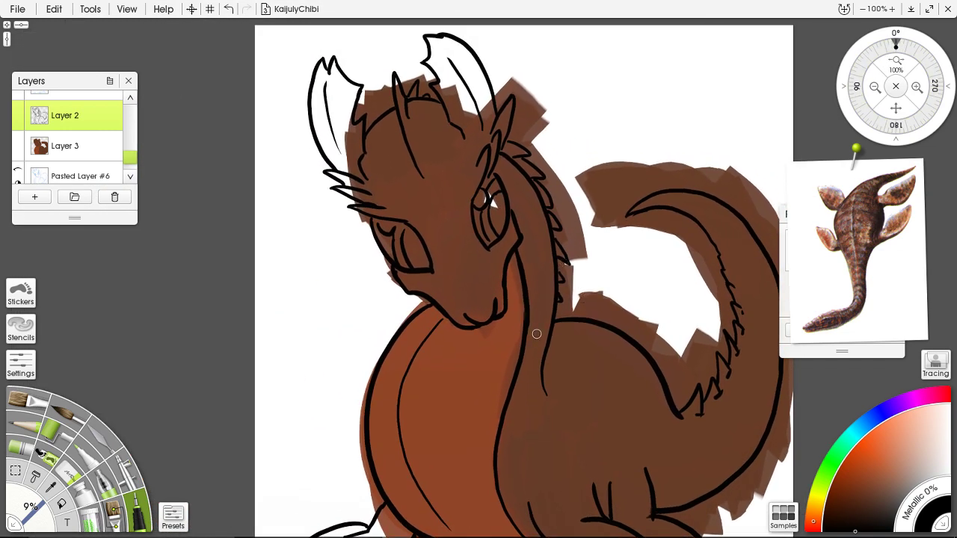
Sample the reddish brown from the belly and set the color-blocking tool's size to 9%
alt+click(480, 389)
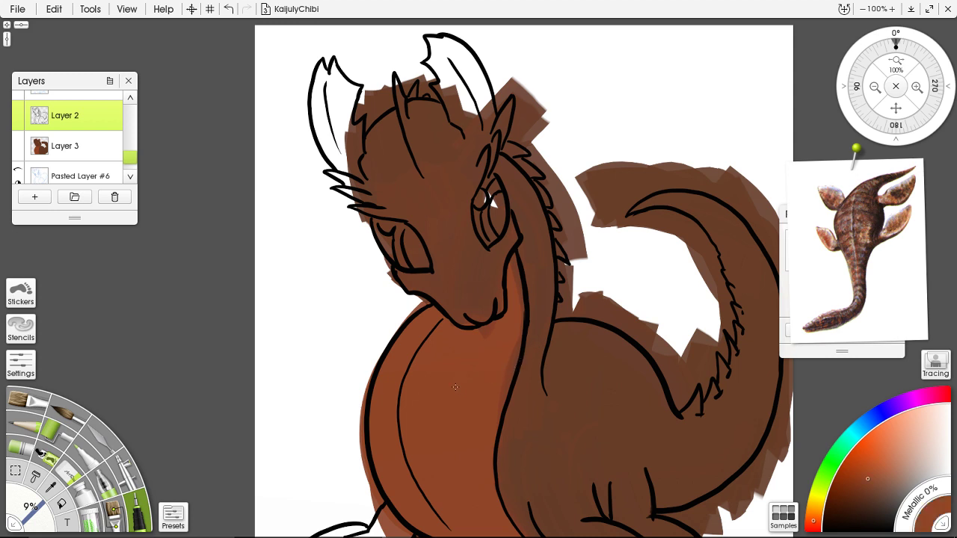
click(66, 435)
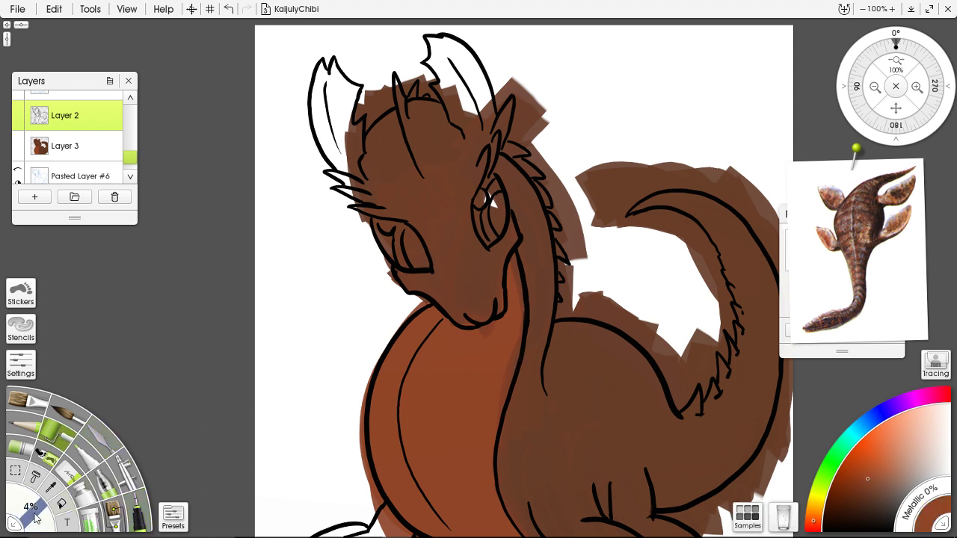
drag(36, 519, 39, 510)
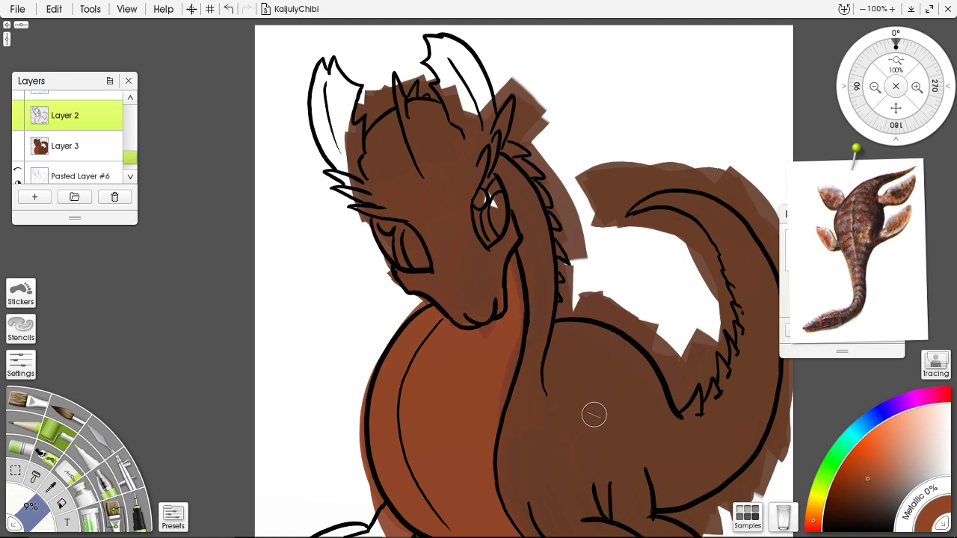
mouse_move(510, 338)
mouse_down()
mouse_move(481, 371)
mouse_move(517, 342)
mouse_move(504, 373)
mouse_move(508, 338)
mouse_move(460, 461)
mouse_move(466, 378)
mouse_up()
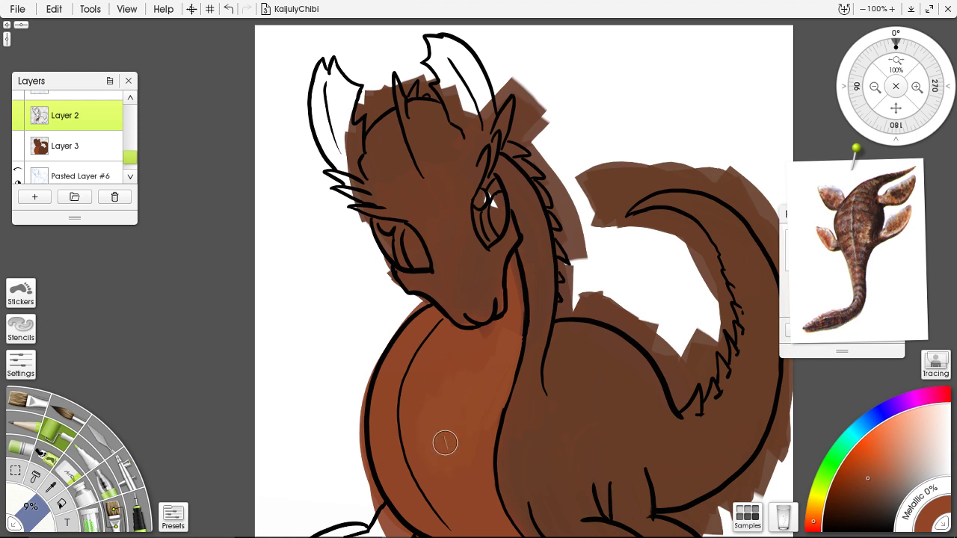
key(ctrl+z)
key(ctrl+z)
key(ctrl+z)
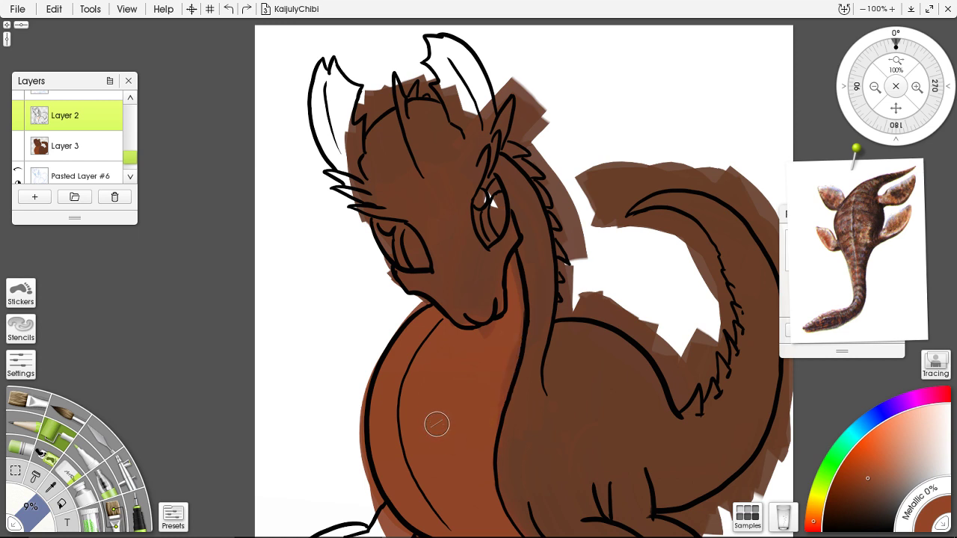
On Layer 3, paint reddish brown over the darker patches along the belly's edge beside the neck and body
click(90, 146)
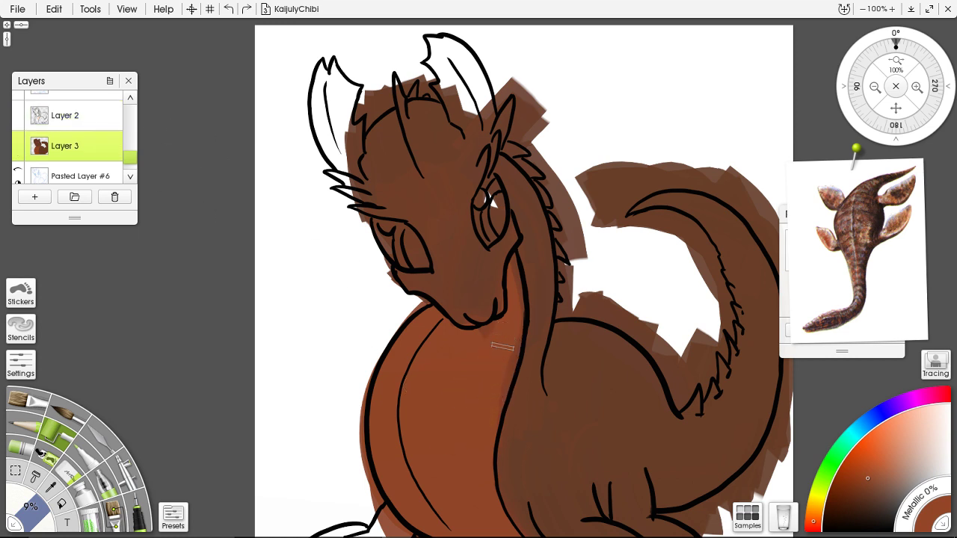
mouse_move(502, 346)
mouse_down()
mouse_move(501, 374)
mouse_move(510, 340)
mouse_move(477, 440)
mouse_move(475, 396)
mouse_move(496, 330)
mouse_up()
drag(472, 415, 453, 441)
scroll(451, 406, down, 3)
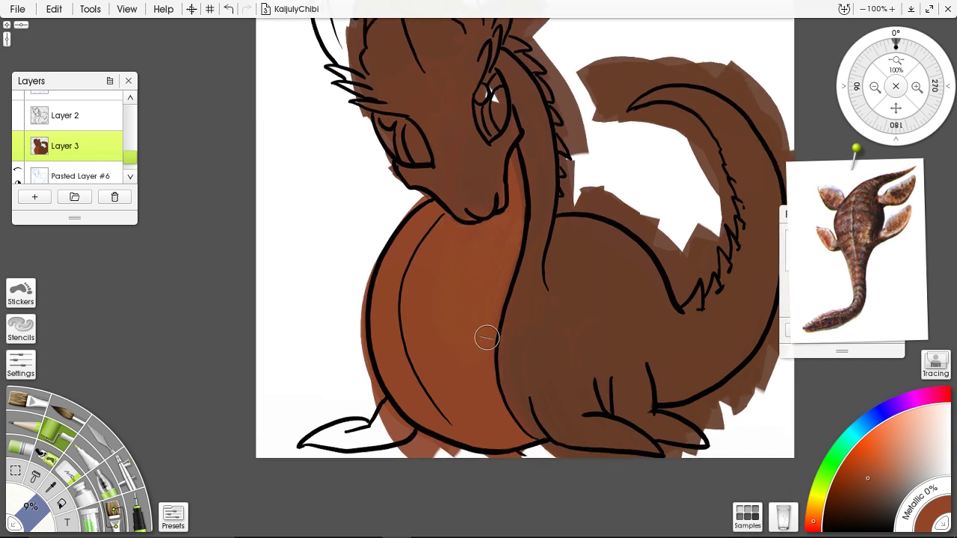
Try thin darker brown stripes across the belly at 3% size, and paint over them with the sampled reddish brown
click(866, 494)
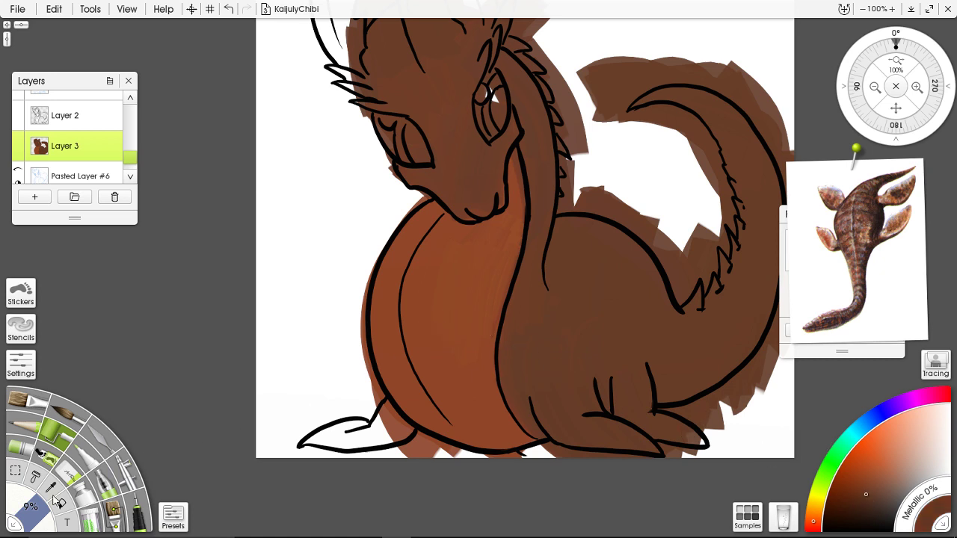
drag(56, 501, 37, 516)
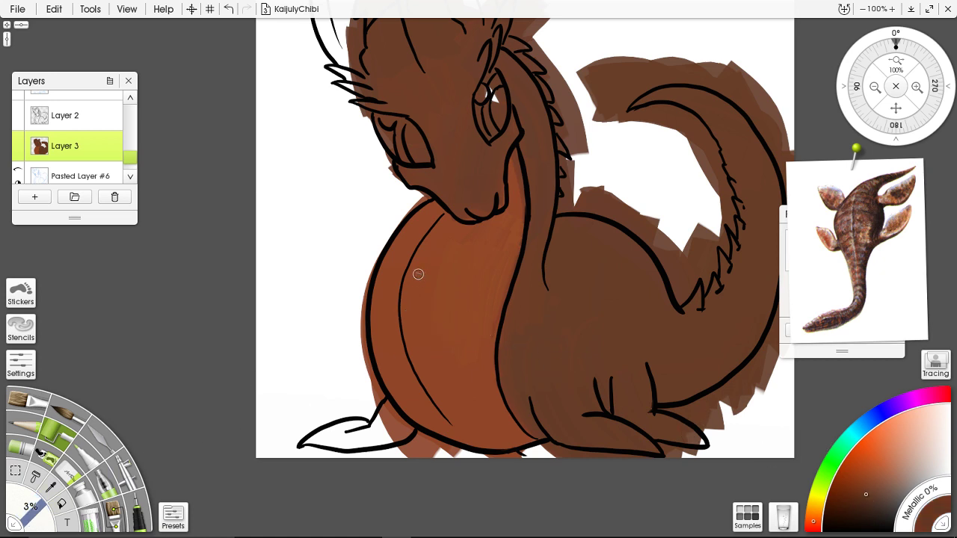
mouse_move(431, 245)
mouse_down()
mouse_move(464, 248)
mouse_move(393, 240)
mouse_move(417, 247)
mouse_up()
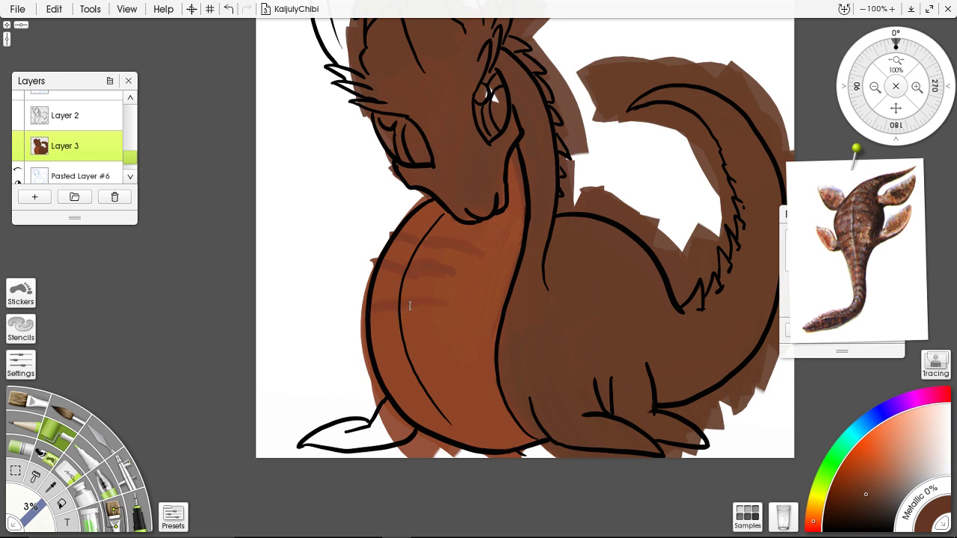
mouse_move(410, 306)
mouse_down()
mouse_move(447, 313)
mouse_move(374, 293)
mouse_move(405, 306)
mouse_move(392, 299)
mouse_move(387, 342)
mouse_move(366, 331)
mouse_move(473, 334)
mouse_up()
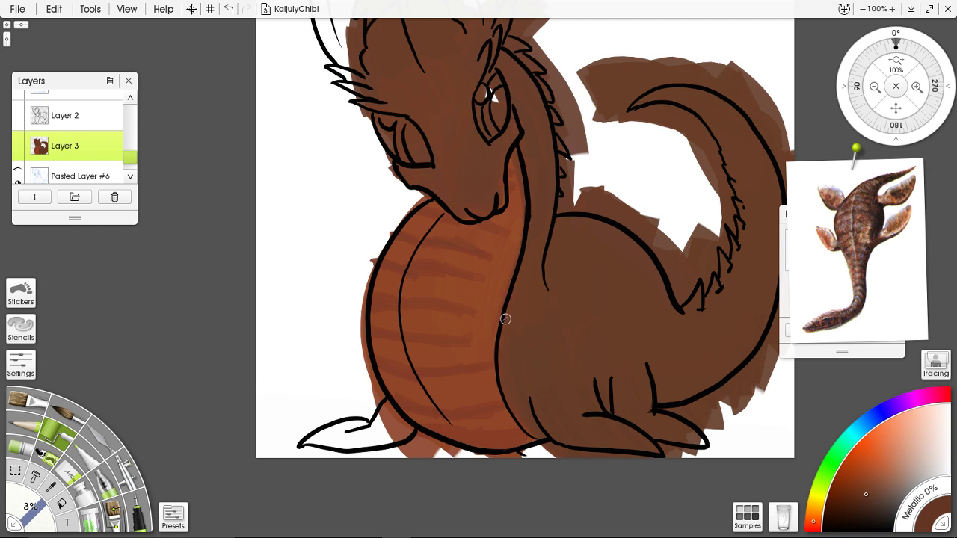
drag(474, 296, 431, 257)
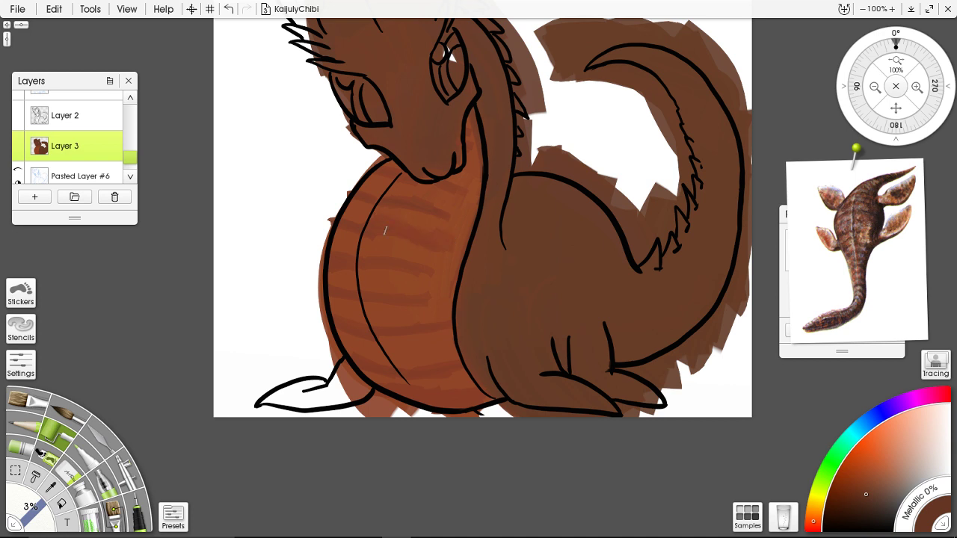
alt+click(405, 251)
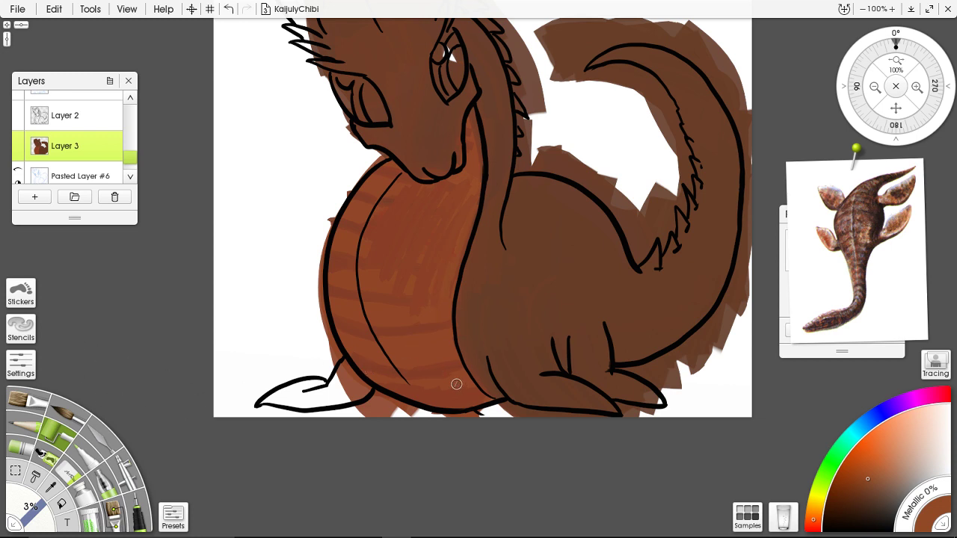
Undo the stripes and the overpainting on the belly
key(ctrl+z)
key(ctrl+z)
key(ctrl+z)
key(ctrl+z)
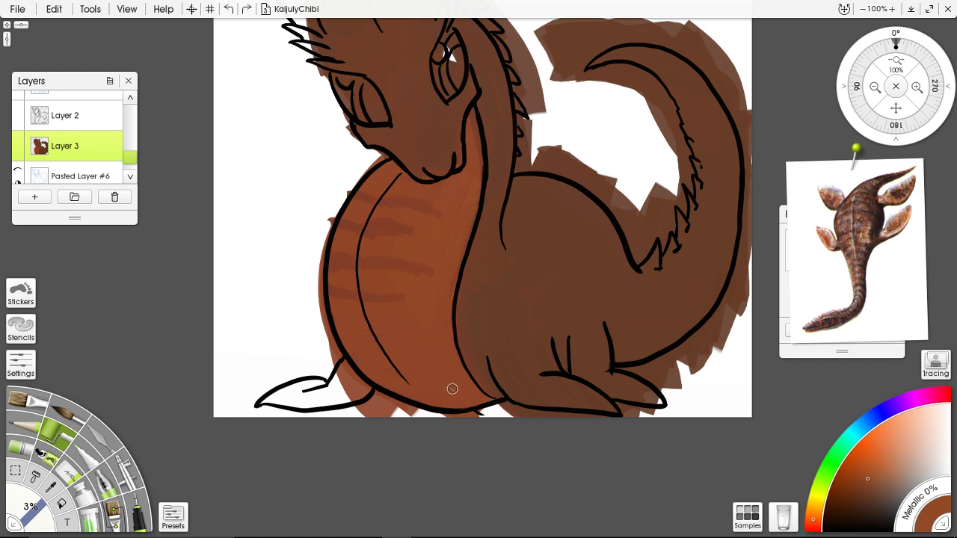
key(ctrl+z)
key(ctrl+z)
key(ctrl+z)
key(ctrl+z)
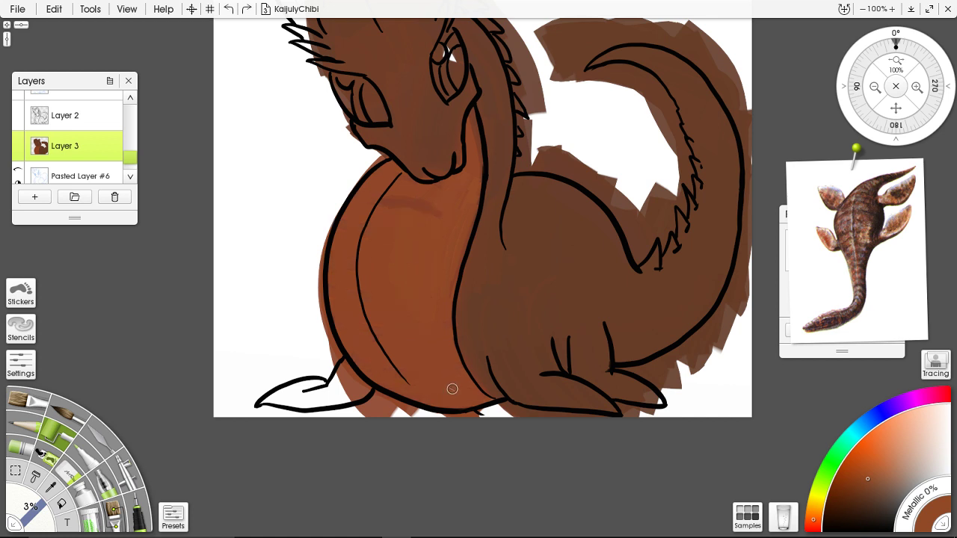
key(ctrl+z)
Shade the belly with reddish and darker browns, and blend the strokes with the Palette Knife at 23% and 15% size
drag(431, 400, 399, 352)
alt+click(494, 276)
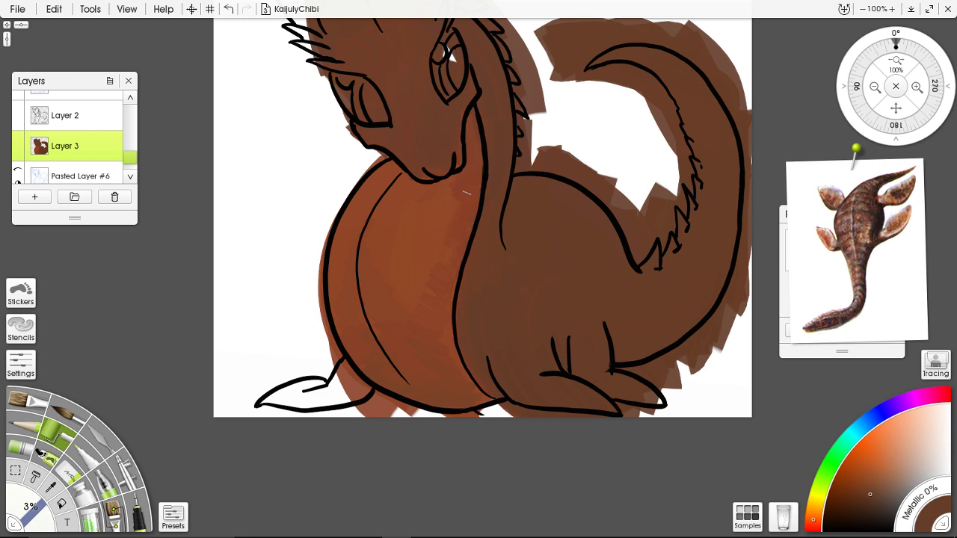
click(96, 443)
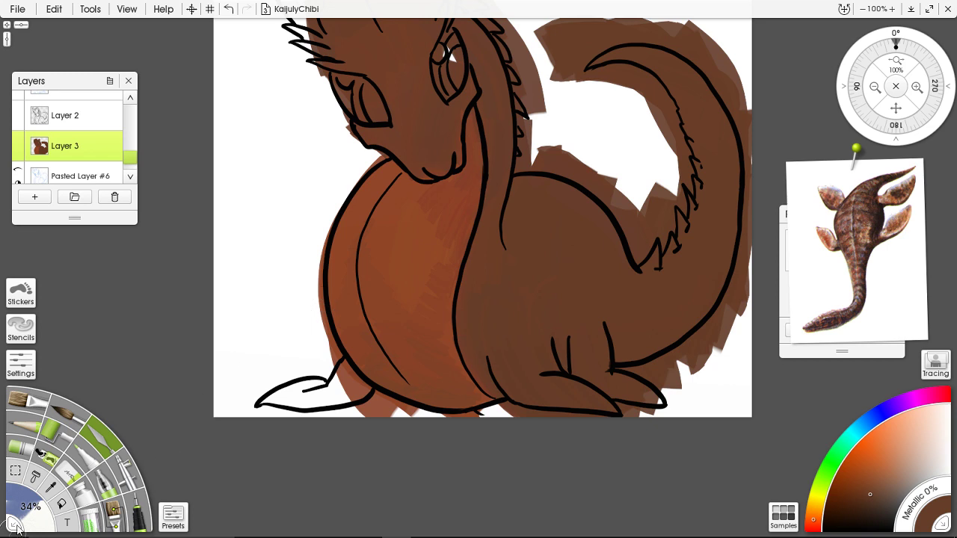
drag(41, 517, 27, 522)
drag(398, 269, 412, 238)
click(21, 365)
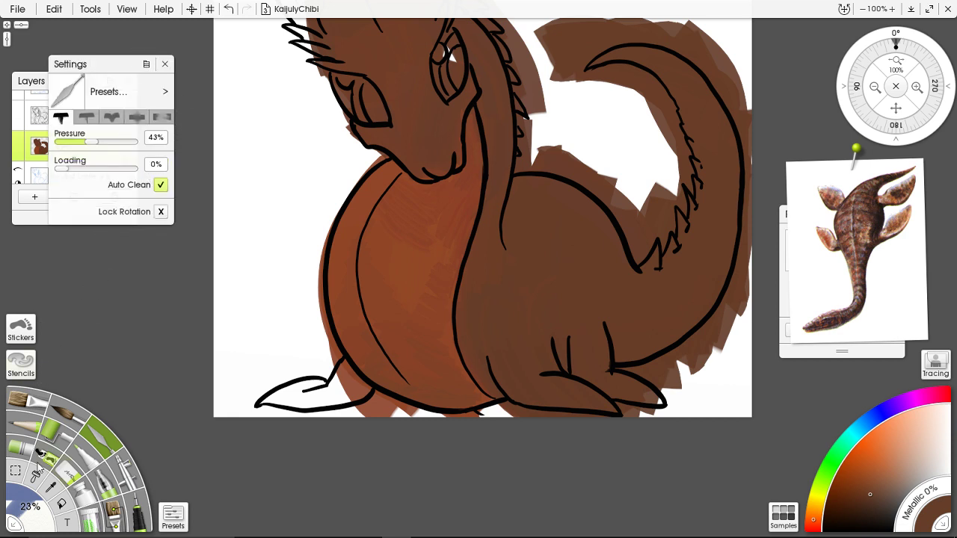
drag(31, 507, 37, 516)
drag(414, 213, 415, 204)
Choose a darker brown and paint strokes over the forehead with the Paint Roller at 3% size
click(861, 500)
click(851, 504)
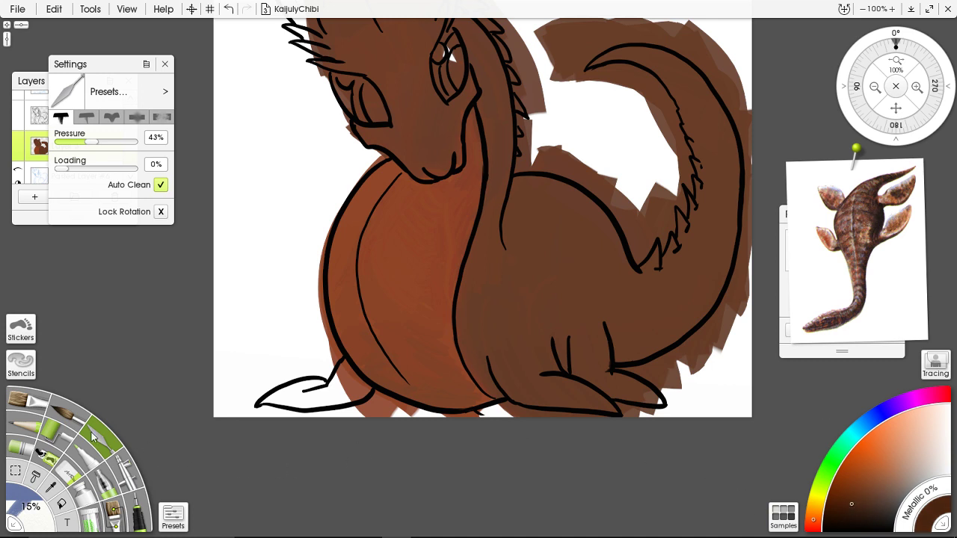
click(52, 437)
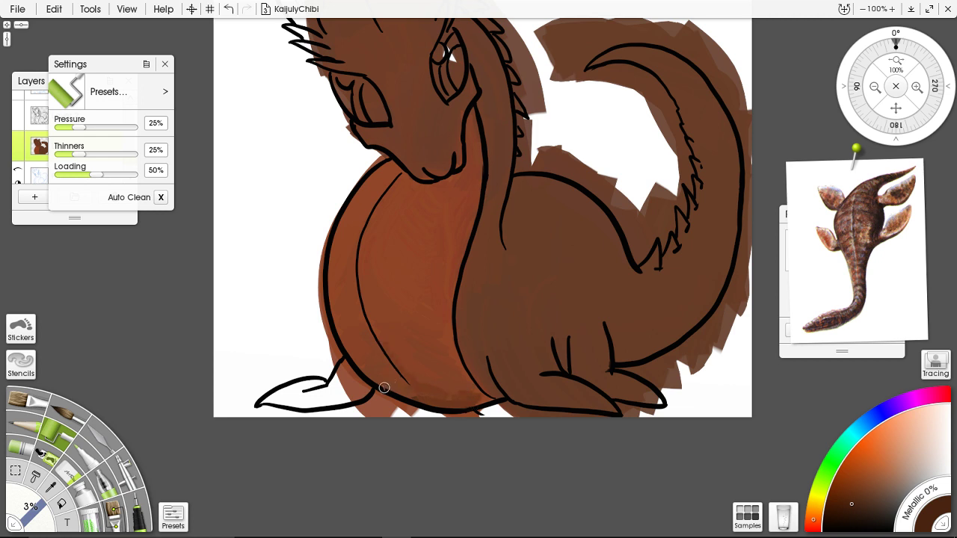
drag(425, 197, 446, 322)
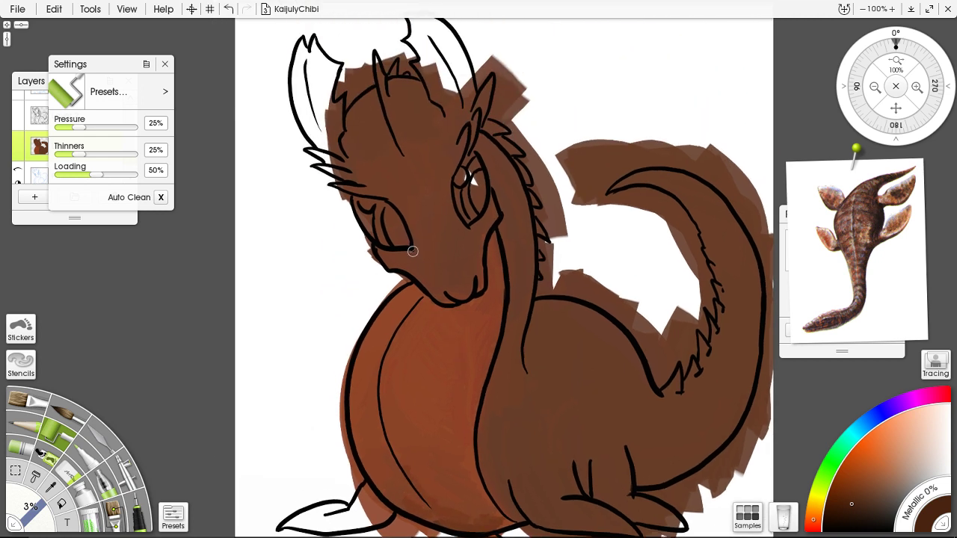
drag(399, 101, 407, 135)
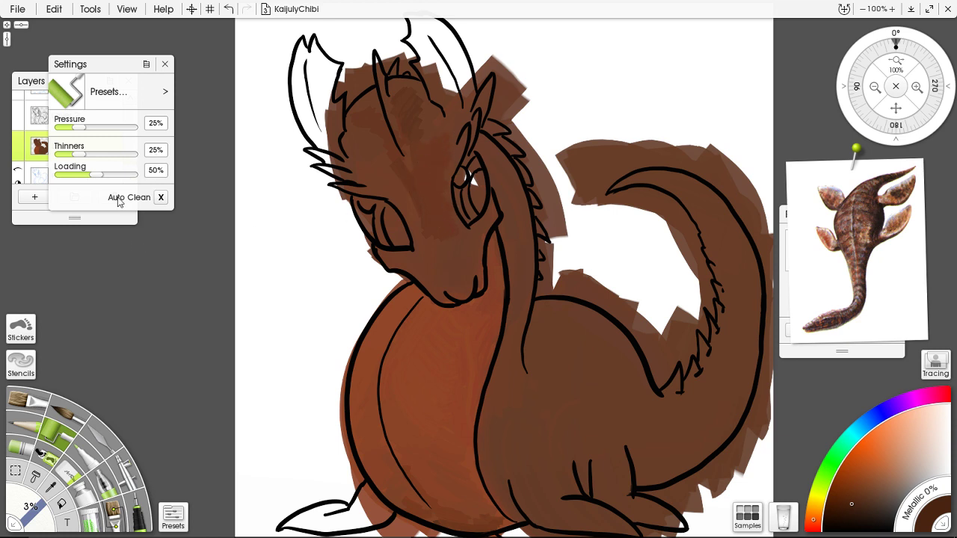
Try the roller on the head with Thinners at 42%, and undo the test strokes
drag(75, 154, 90, 154)
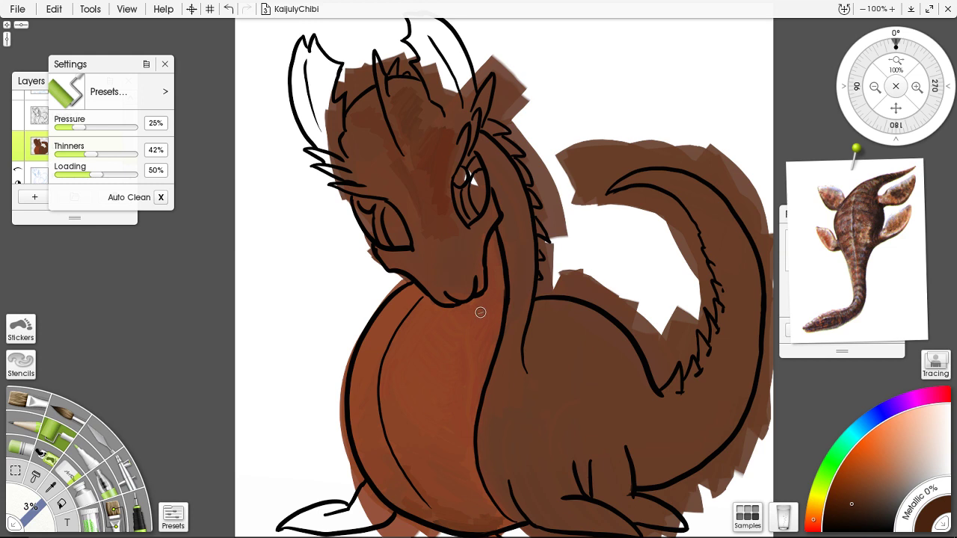
key(ctrl+z)
key(ctrl+z)
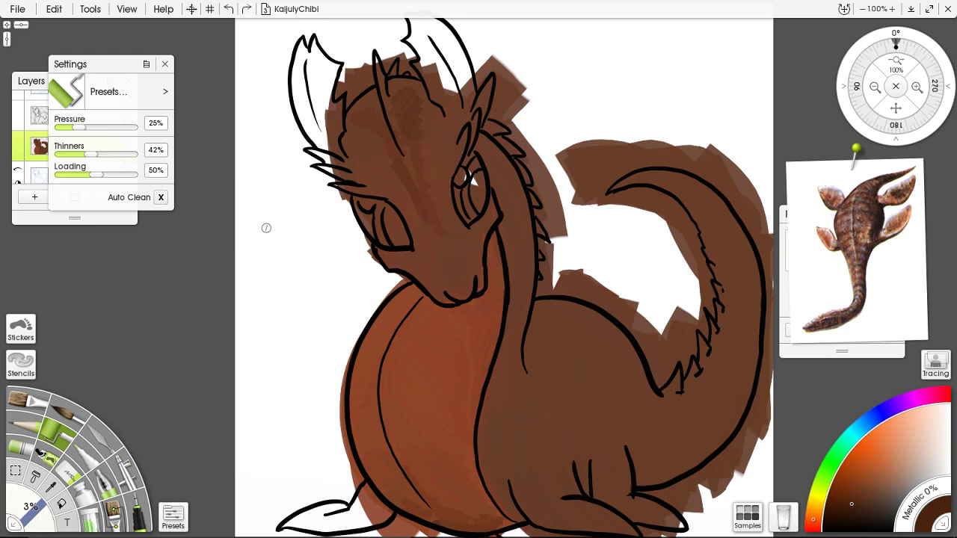
Set the roller's Thinners to 20% and Loading to 47%, and paint dark brown over the forehead and between the eyes
click(75, 154)
drag(97, 174, 93, 174)
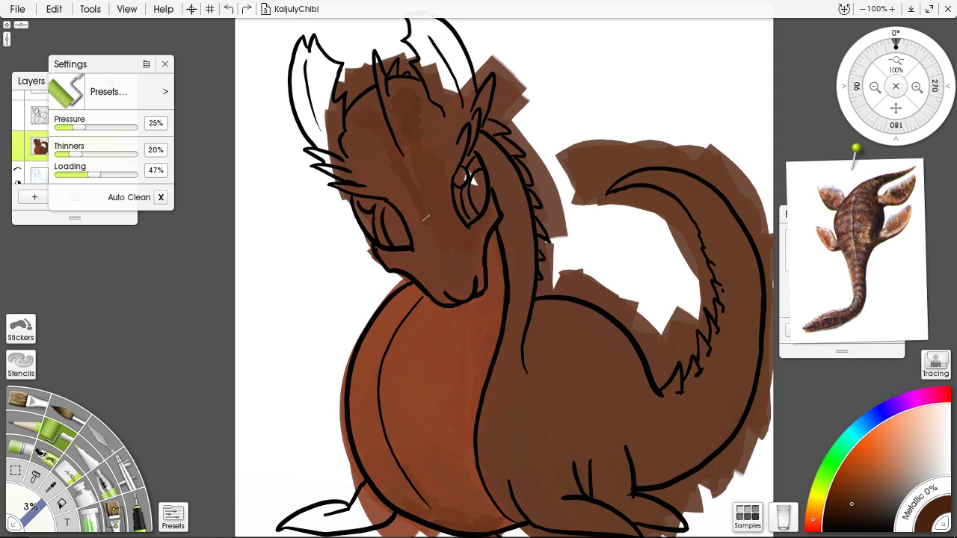
drag(426, 218, 452, 272)
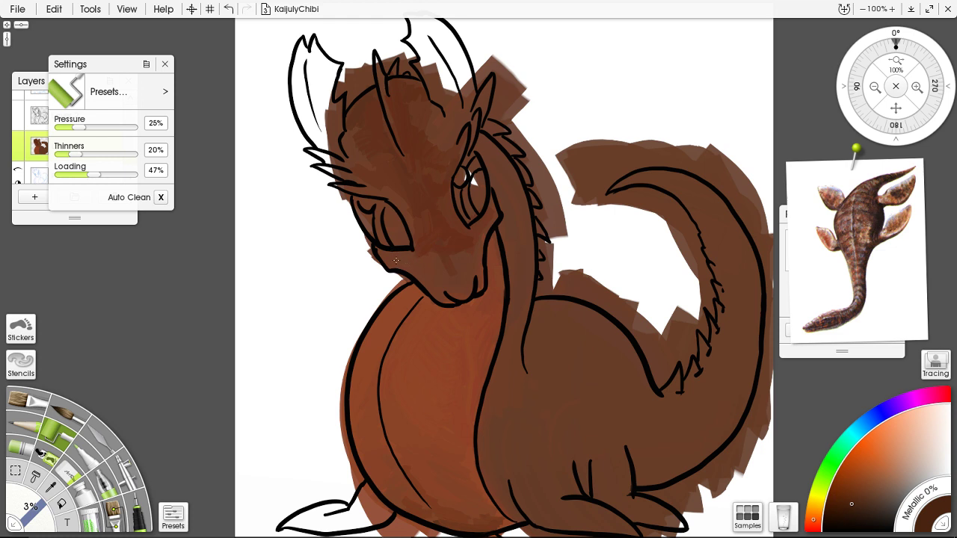
Work sampled face browns and a deeper reddish brown into the forehead, brow and snout to build up the shading
alt+click(415, 243)
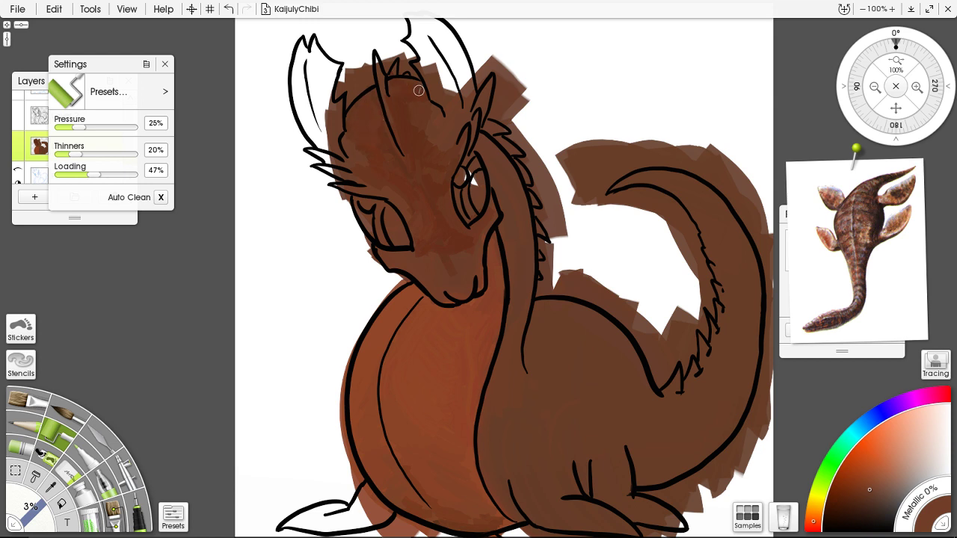
alt+click(402, 132)
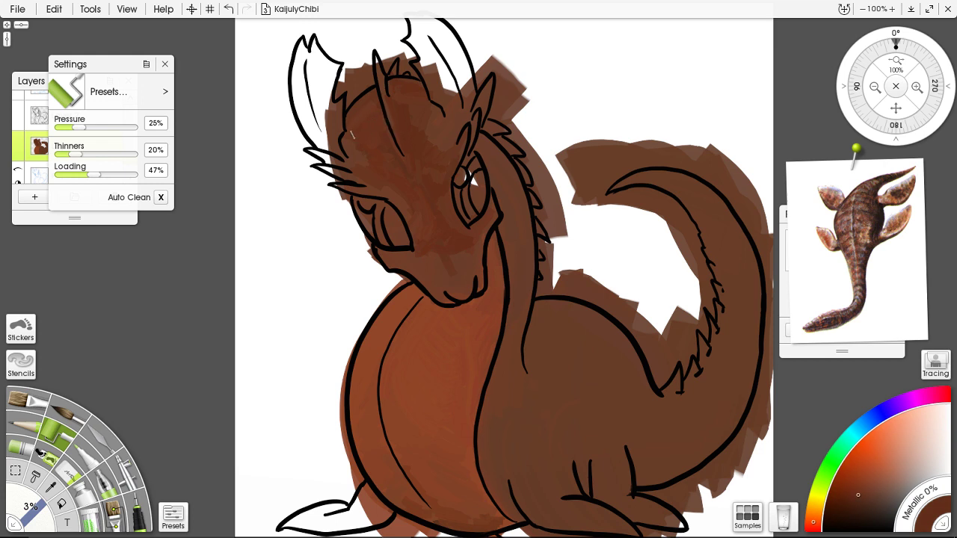
alt+click(389, 147)
click(855, 499)
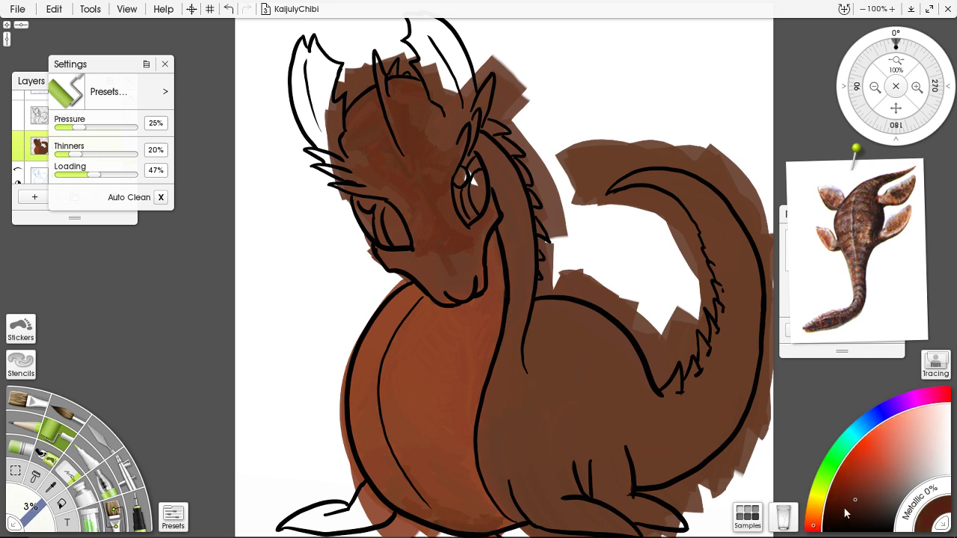
click(842, 501)
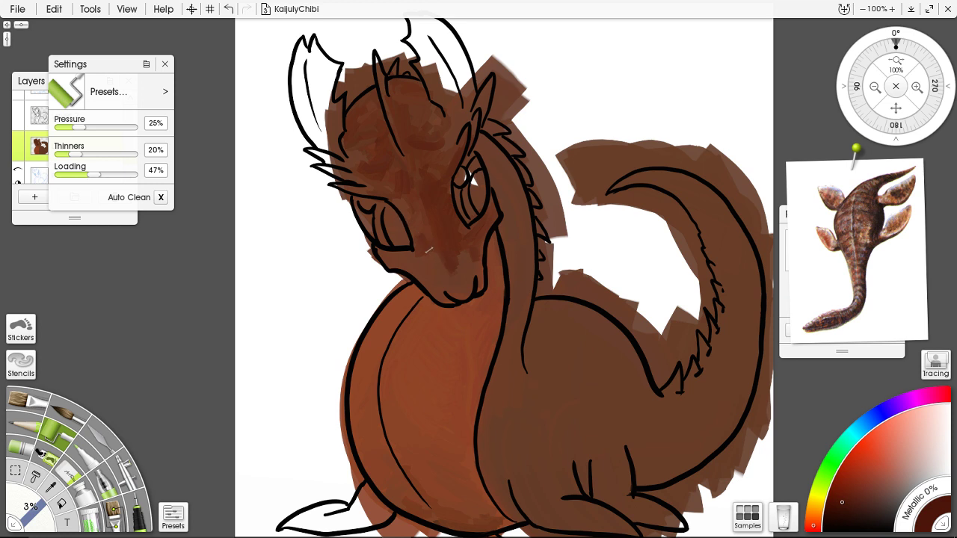
Paint lighter orange-brown highlights on the forehead and snout, and blend them with the Palette Knife at 6% size
alt+click(397, 255)
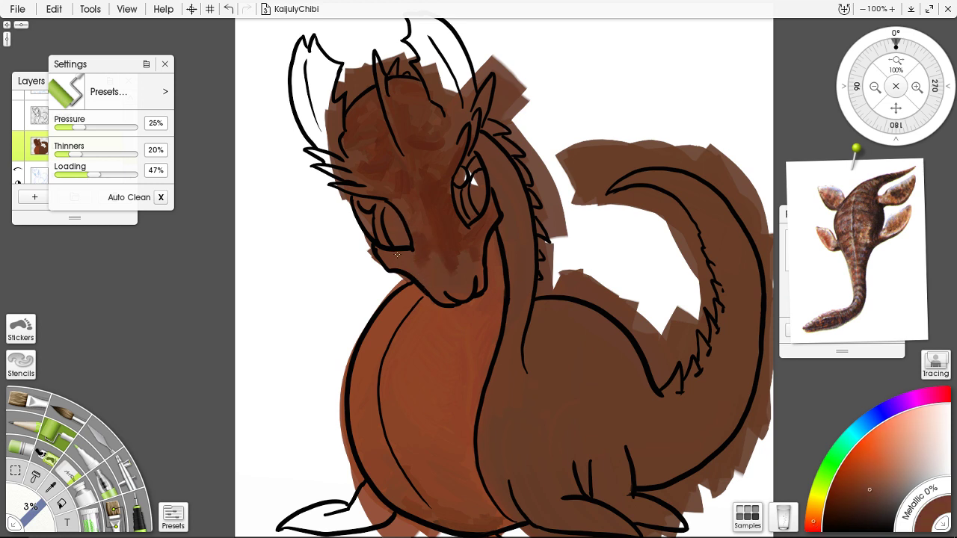
alt+click(710, 391)
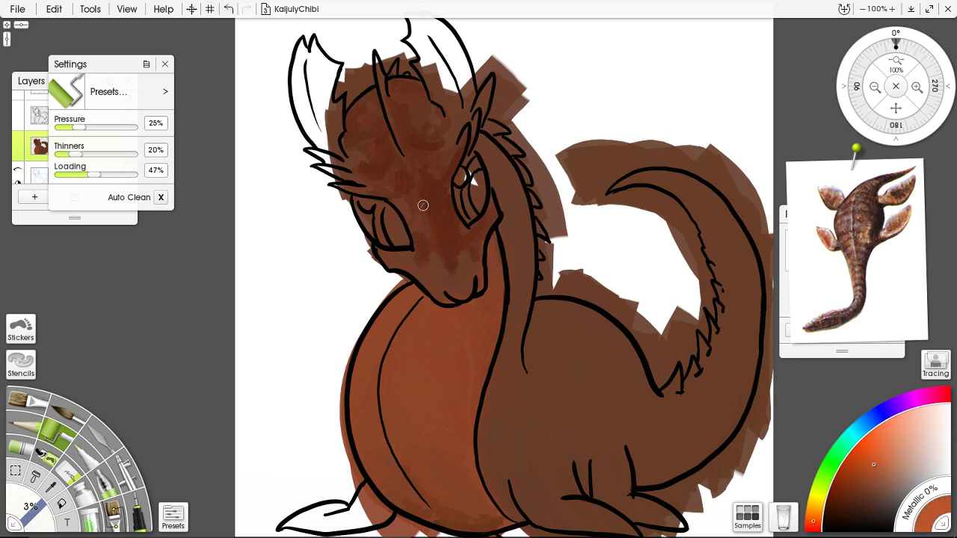
drag(406, 187, 415, 210)
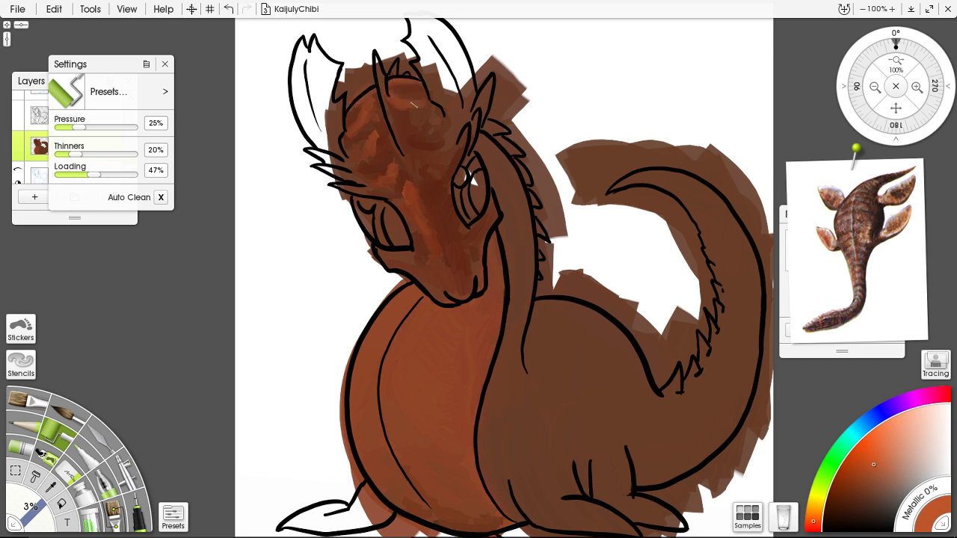
drag(404, 129, 427, 126)
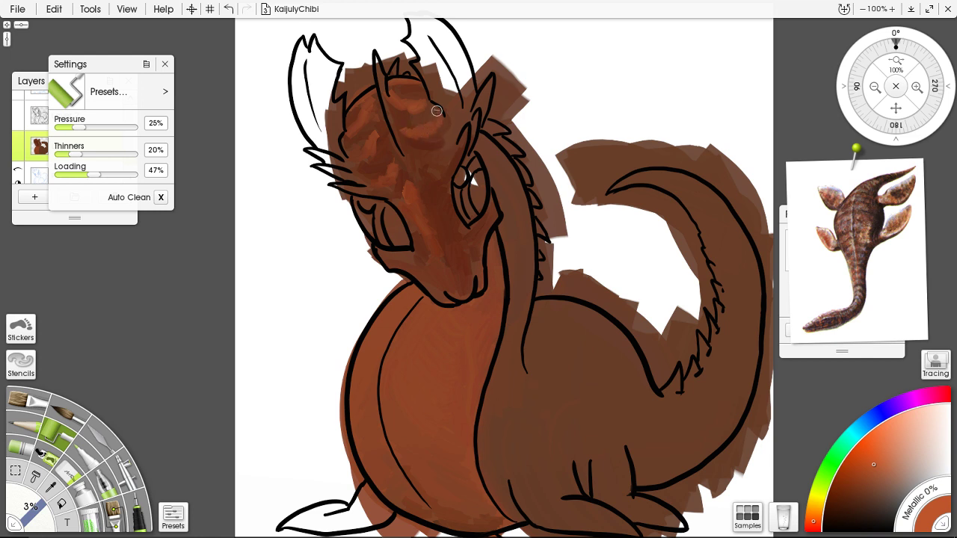
mouse_move(440, 123)
mouse_down()
mouse_move(419, 155)
mouse_move(427, 169)
mouse_move(445, 154)
mouse_up()
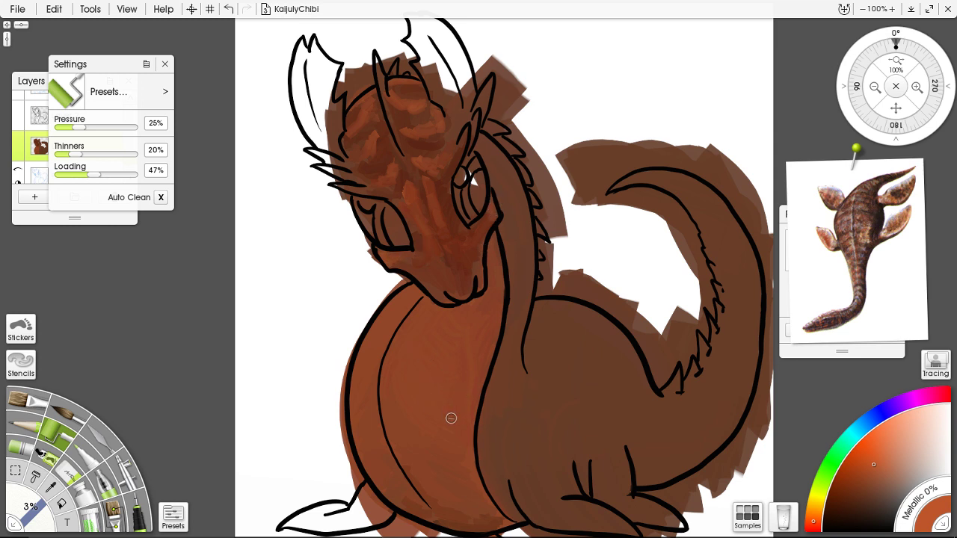
click(102, 437)
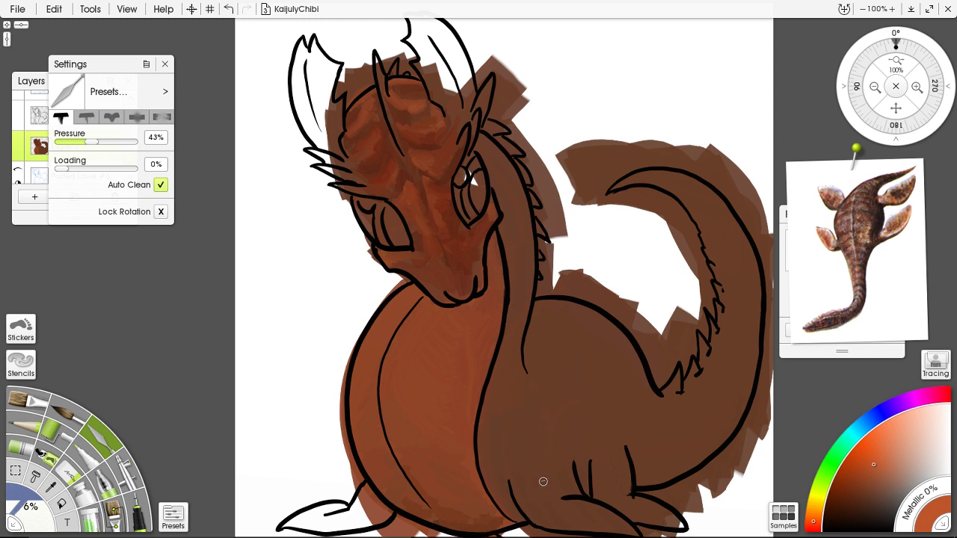
Paint dark brown roller strokes at 3% size over the upper back beside the base of the neck
drag(545, 375, 521, 310)
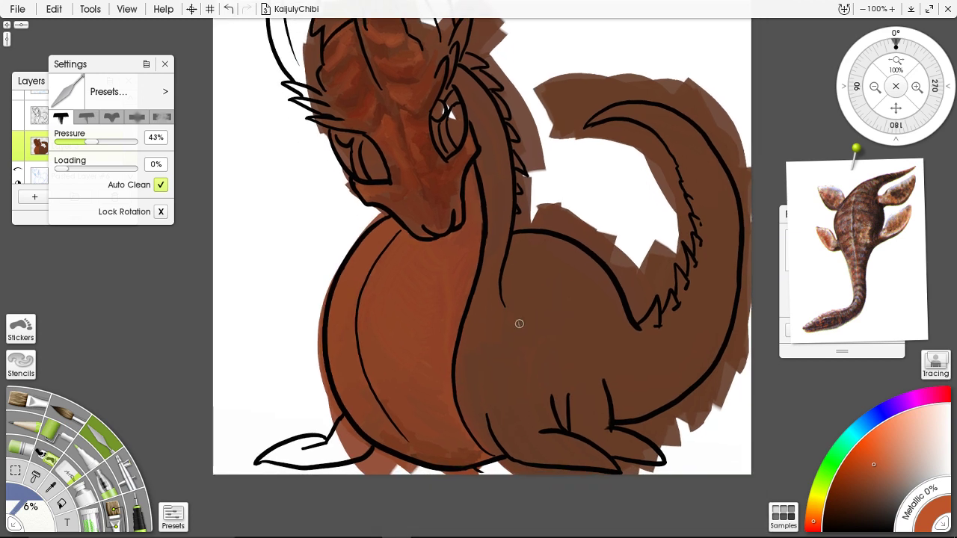
drag(555, 337, 537, 333)
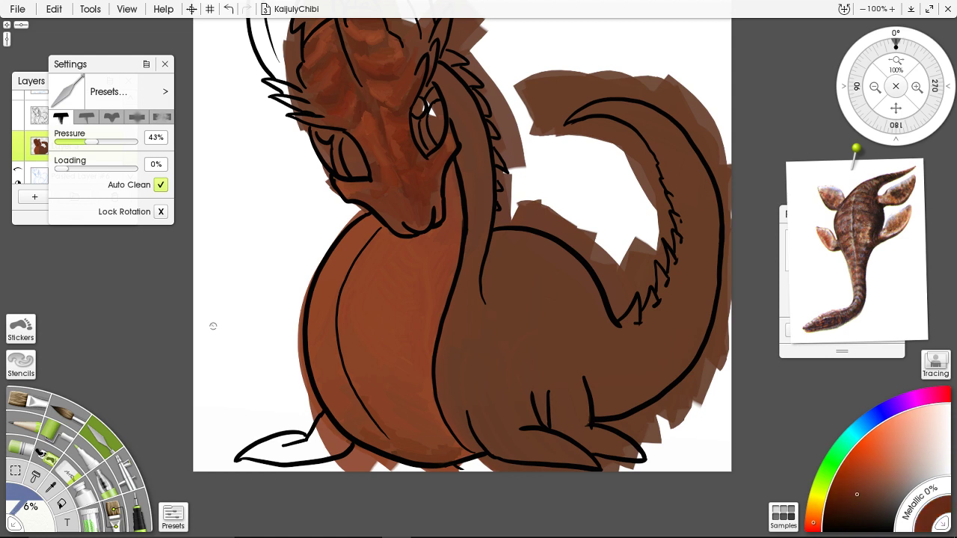
click(74, 437)
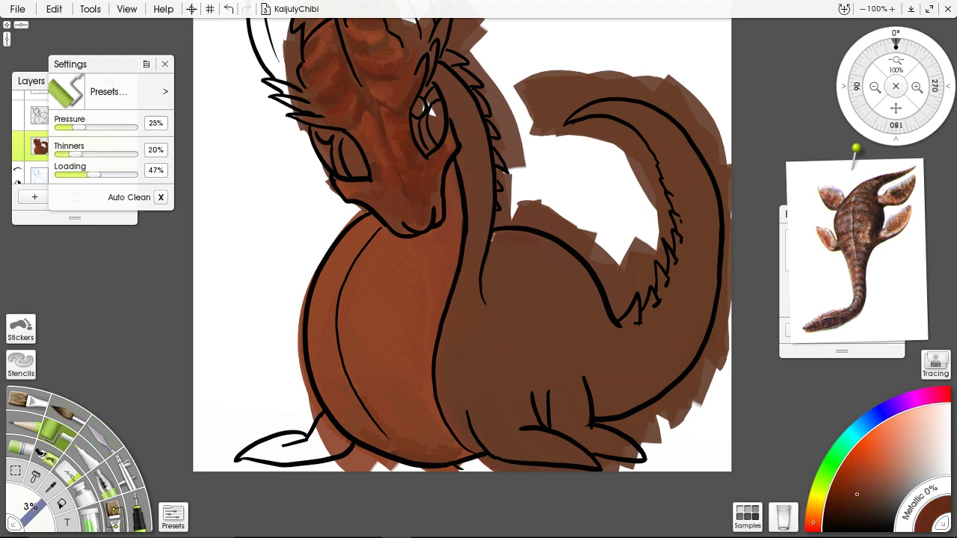
click(855, 505)
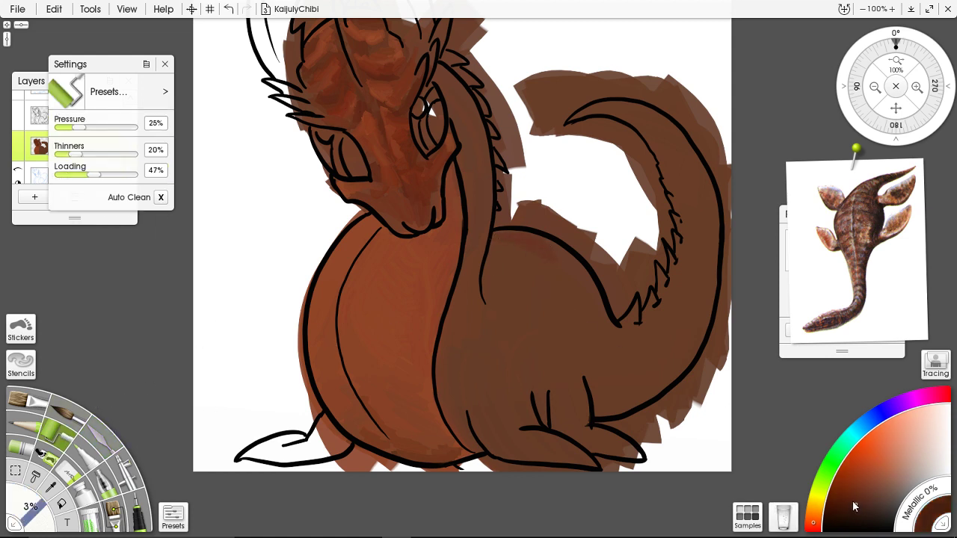
mouse_move(497, 233)
mouse_down()
mouse_move(496, 259)
mouse_move(509, 237)
mouse_move(512, 249)
mouse_move(533, 227)
mouse_move(547, 234)
mouse_move(541, 257)
mouse_move(498, 249)
mouse_move(505, 278)
mouse_up()
mouse_move(521, 275)
mouse_down()
mouse_move(539, 293)
mouse_move(518, 253)
mouse_move(526, 228)
mouse_move(567, 283)
mouse_move(568, 267)
mouse_move(603, 308)
mouse_move(585, 285)
mouse_move(520, 268)
mouse_move(519, 294)
mouse_move(530, 307)
mouse_move(514, 352)
mouse_up()
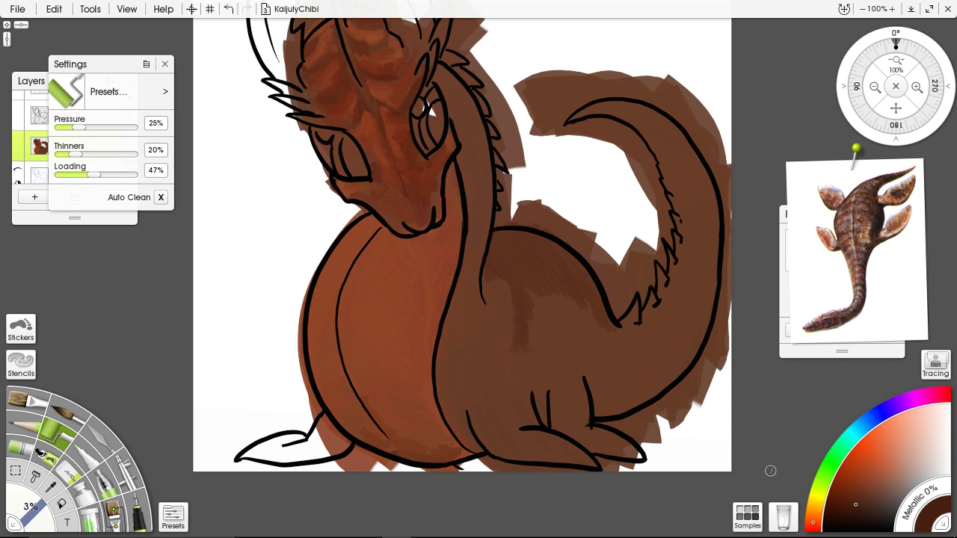
Paint darker, near-black brown stripes running down from the top of the back over the flank toward the tail
click(854, 517)
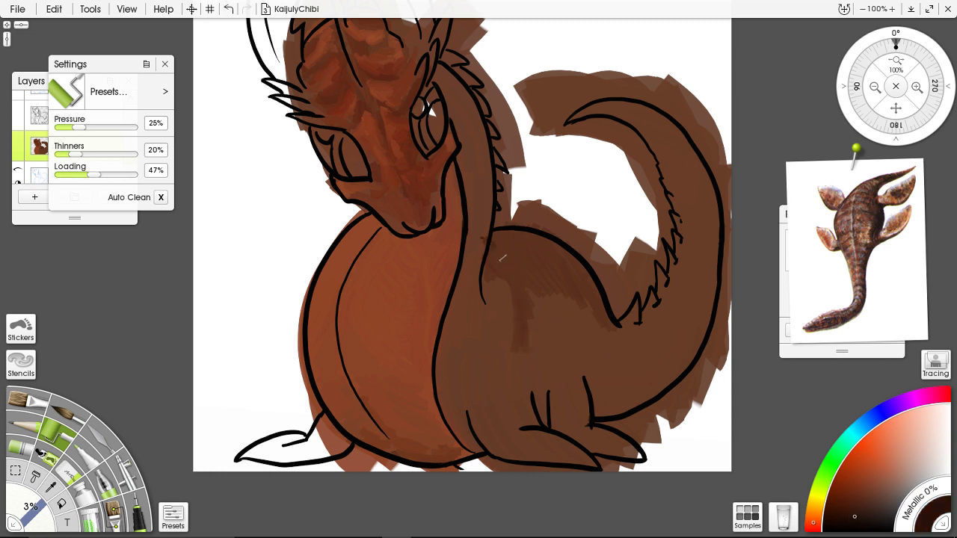
mouse_move(506, 252)
mouse_down()
mouse_move(532, 314)
mouse_move(502, 243)
mouse_move(524, 249)
mouse_move(524, 287)
mouse_move(537, 288)
mouse_move(543, 327)
mouse_up()
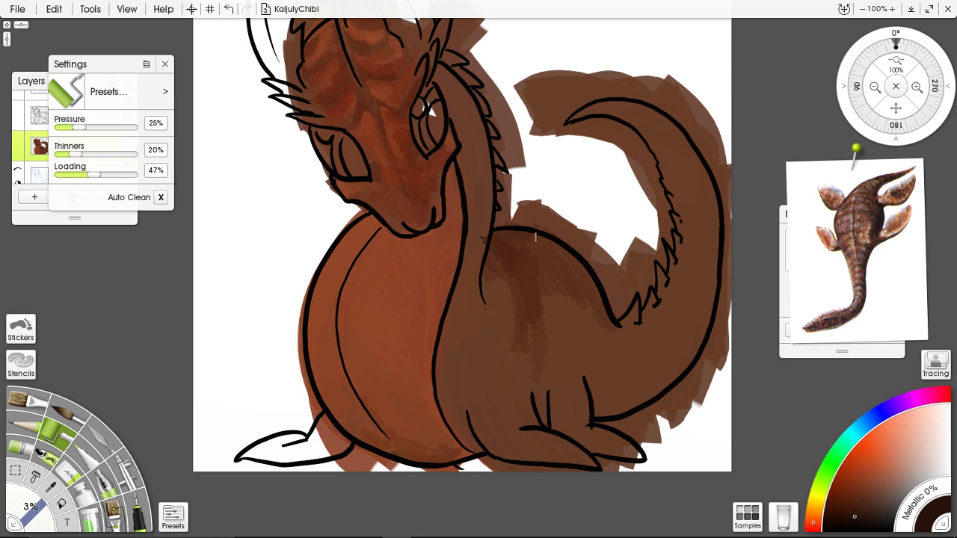
drag(544, 252, 560, 247)
drag(542, 262, 580, 270)
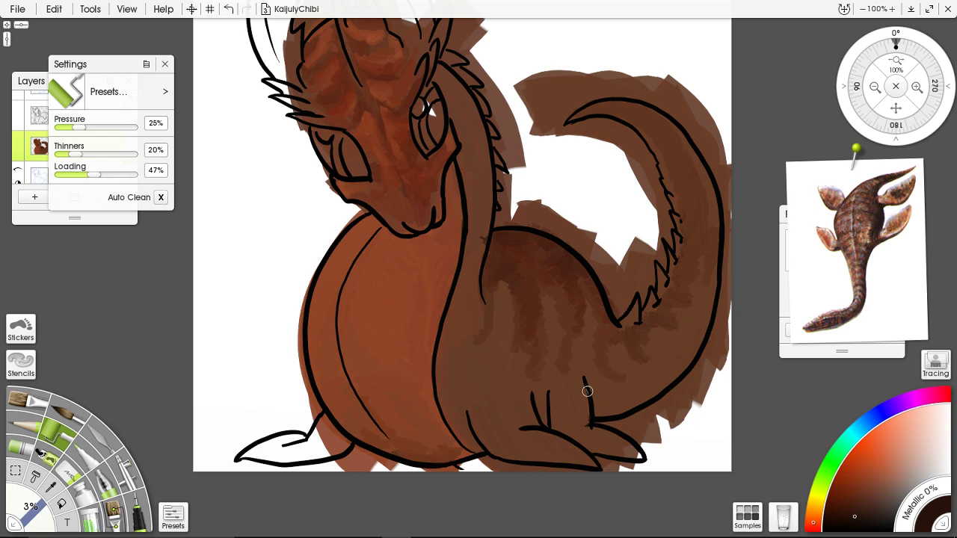
Shade the neck, lower body and tail using sampled body browns, and blend the strokes with the Palette Knife
mouse_move(469, 358)
mouse_down()
mouse_move(482, 416)
mouse_move(514, 437)
mouse_move(501, 407)
mouse_up()
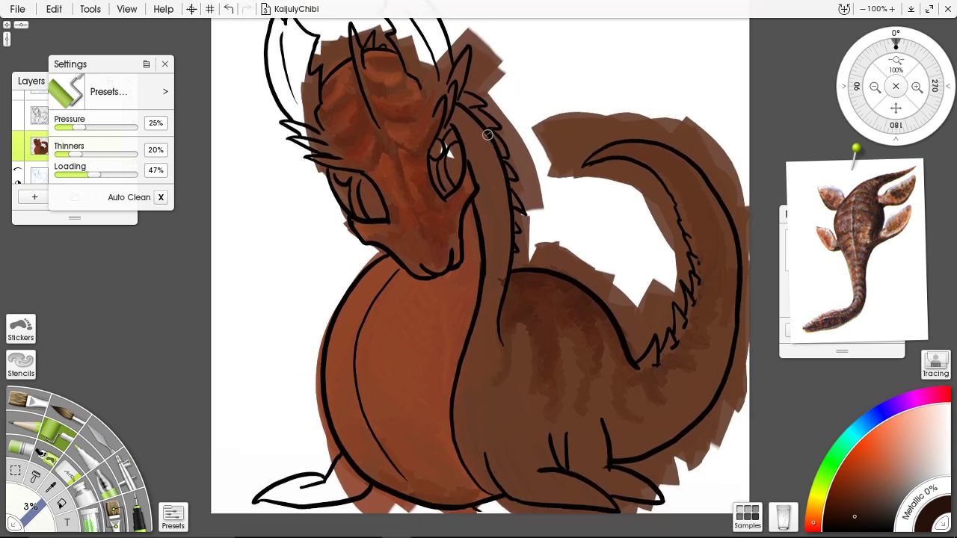
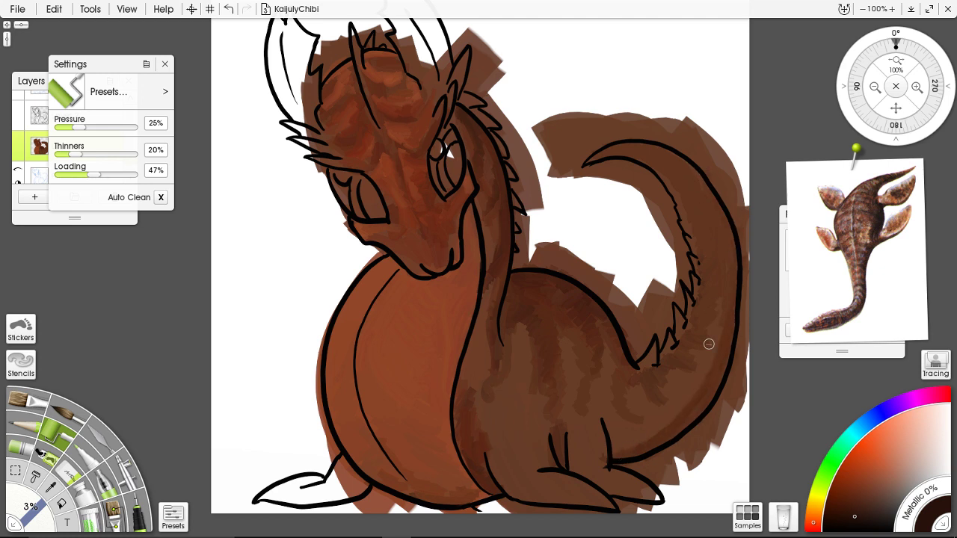
alt+click(654, 412)
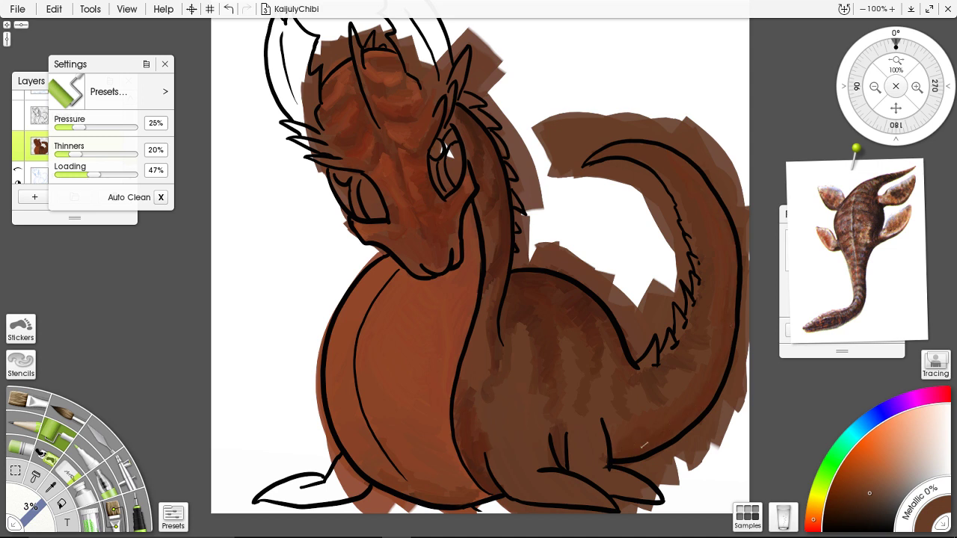
alt+click(588, 336)
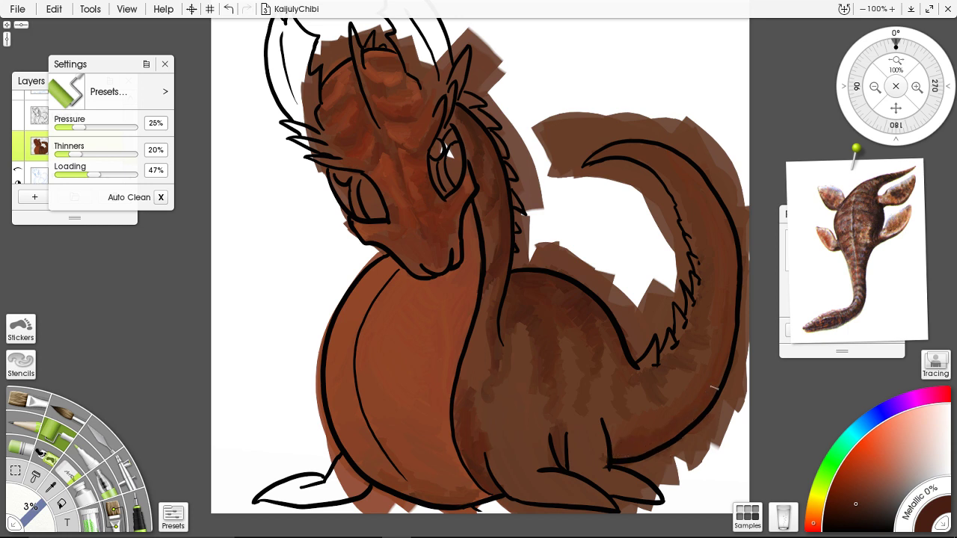
click(101, 437)
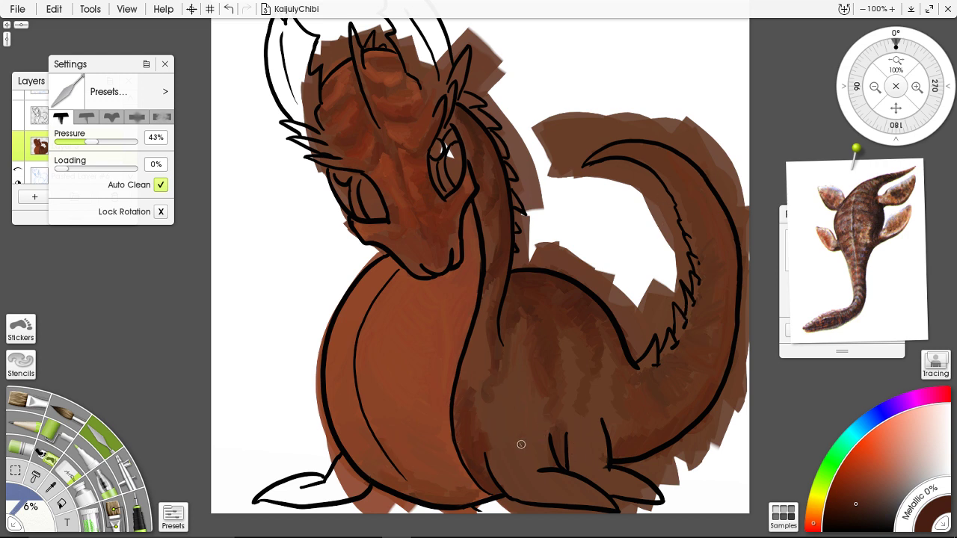
Fill the unpainted front foot with medium brown using the roller, and shade the opposite feet with sampled dark brown
click(54, 432)
mouse_move(259, 465)
mouse_down()
mouse_move(292, 461)
mouse_move(334, 508)
mouse_move(344, 498)
mouse_move(327, 468)
mouse_move(373, 501)
mouse_move(315, 448)
mouse_move(369, 484)
mouse_up()
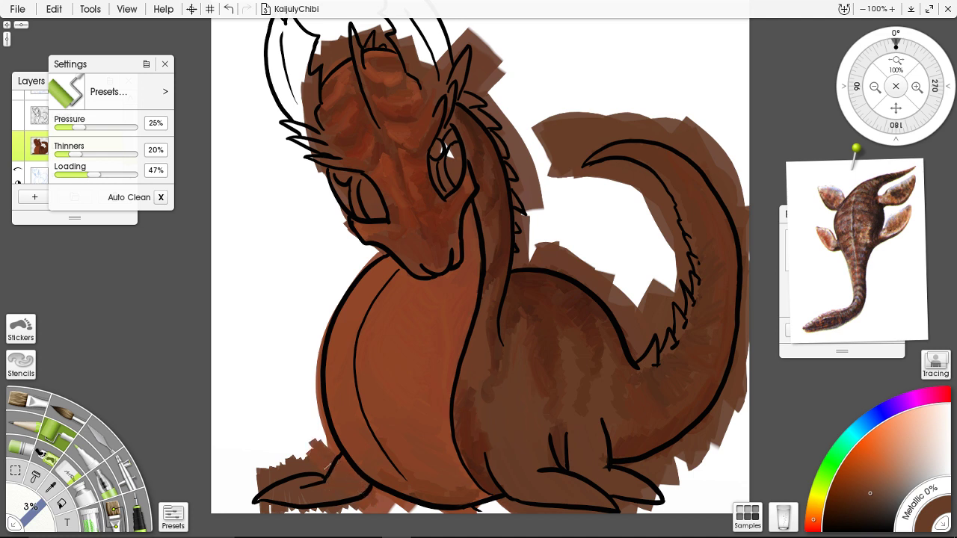
drag(292, 494, 302, 505)
mouse_move(254, 469)
mouse_down()
mouse_move(278, 449)
mouse_move(283, 457)
mouse_move(317, 439)
mouse_up()
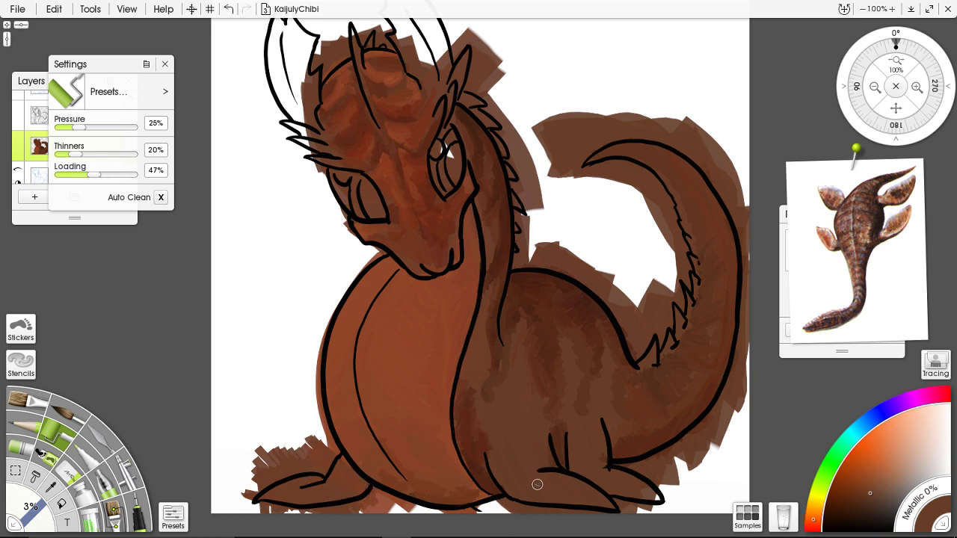
alt+click(573, 306)
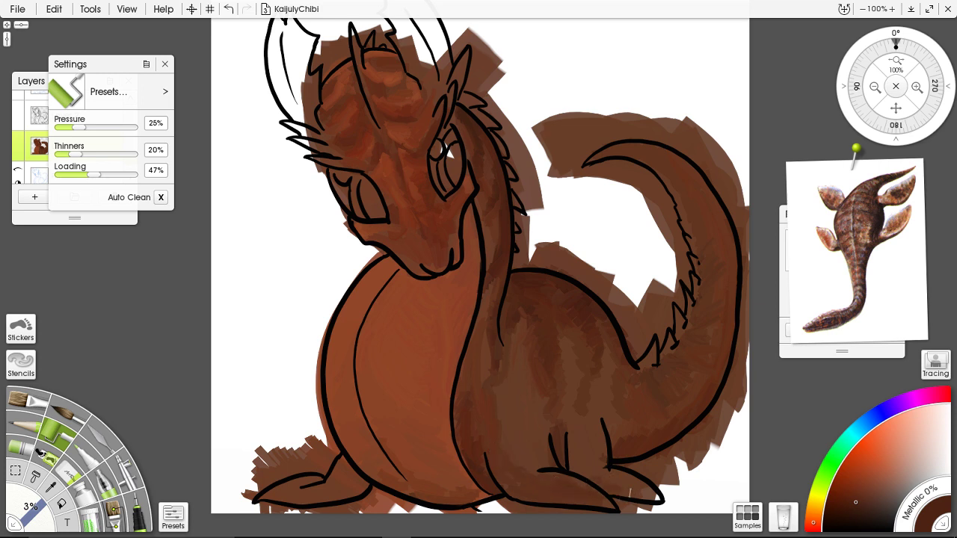
mouse_move(651, 495)
mouse_down()
mouse_move(667, 501)
mouse_move(650, 495)
mouse_up()
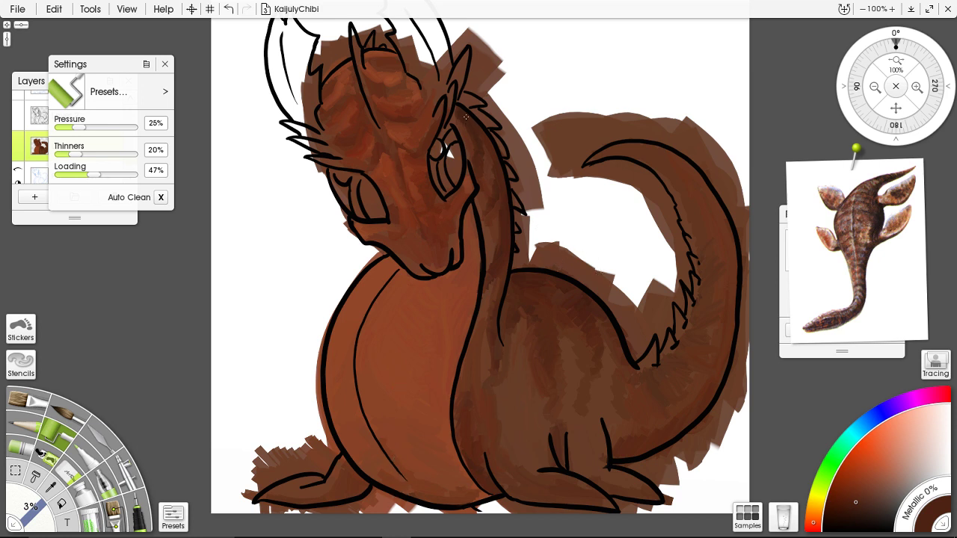
Fill the unpainted right-hand ear with dark brown, extending the color onto the small fins at its base
drag(494, 122, 505, 270)
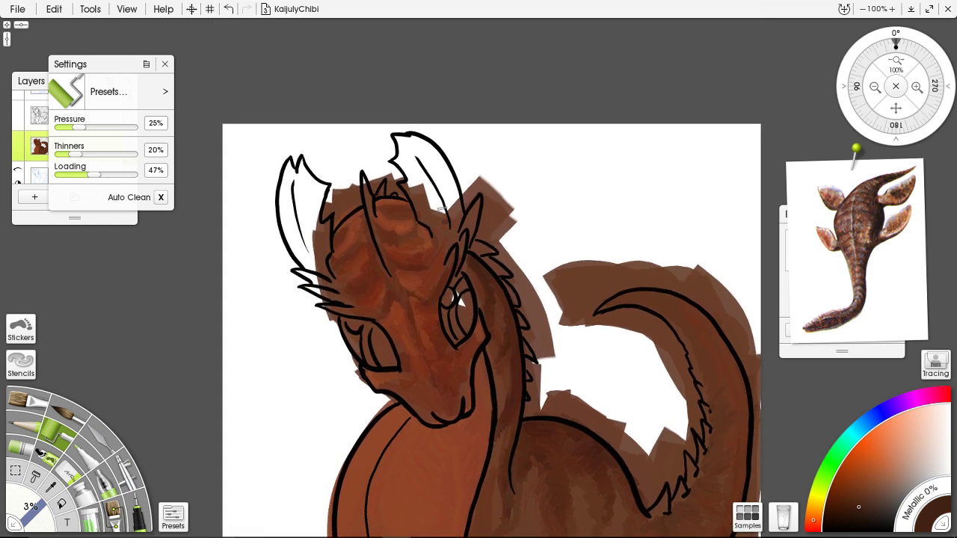
mouse_move(449, 218)
mouse_down()
mouse_move(431, 176)
mouse_move(437, 198)
mouse_move(395, 146)
mouse_move(430, 205)
mouse_move(415, 188)
mouse_up()
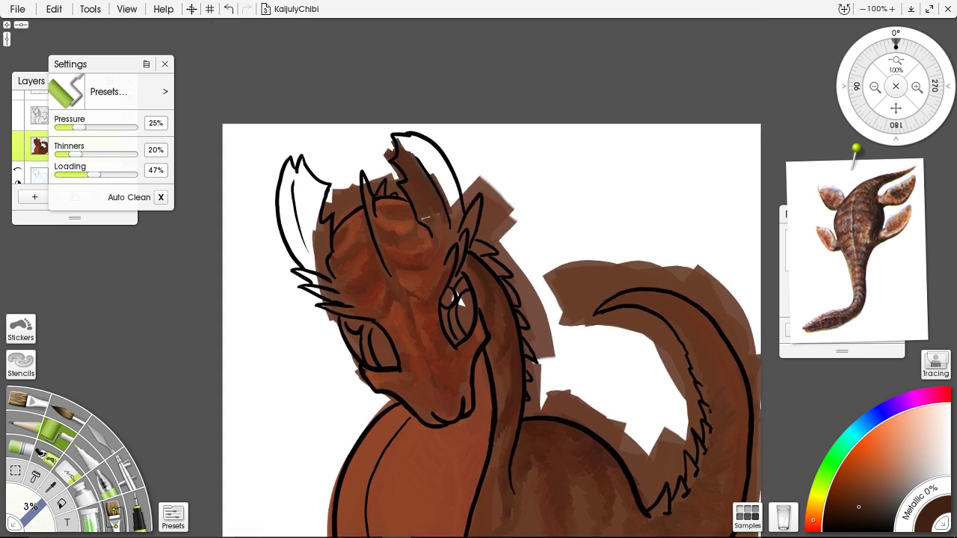
mouse_move(400, 146)
mouse_down()
mouse_move(441, 184)
mouse_move(410, 127)
mouse_move(458, 178)
mouse_move(453, 200)
mouse_move(446, 189)
mouse_move(428, 193)
mouse_move(392, 145)
mouse_up()
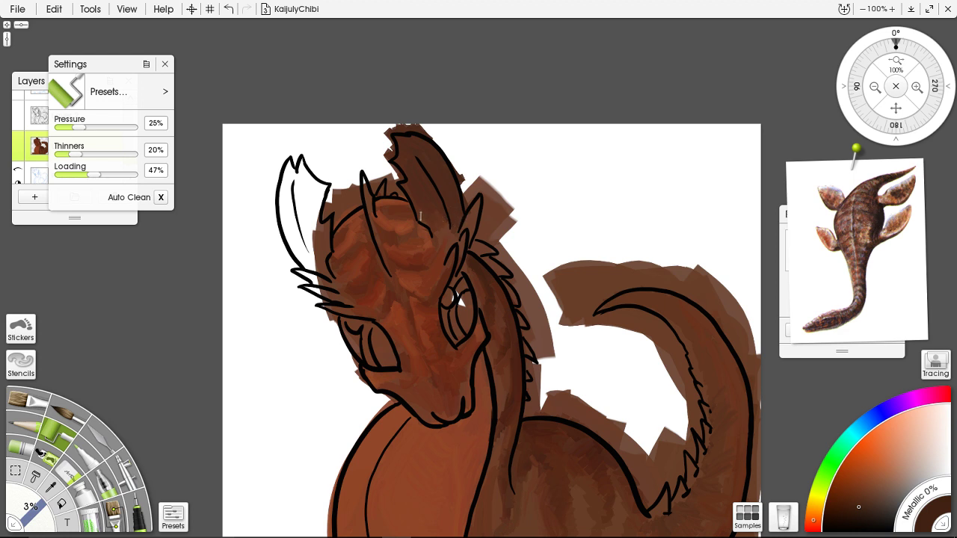
drag(466, 199, 461, 239)
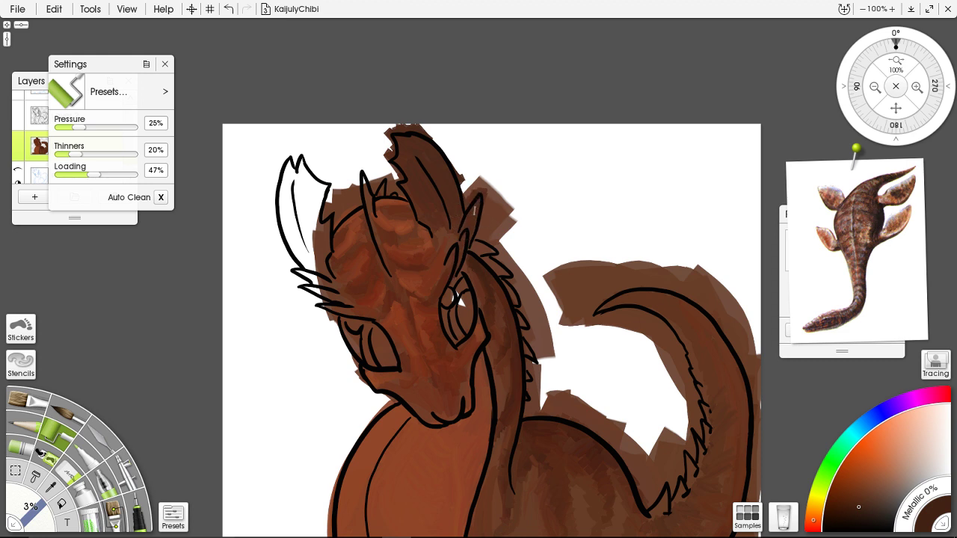
Fill the left-hand ear with dark brown, covering its outer edge and the cheek spikes below it
mouse_move(284, 150)
mouse_down()
mouse_move(283, 229)
mouse_move(294, 173)
mouse_move(287, 240)
mouse_move(303, 157)
mouse_move(305, 241)
mouse_move(314, 162)
mouse_move(310, 246)
mouse_move(323, 161)
mouse_move(312, 266)
mouse_move(323, 186)
mouse_move(323, 262)
mouse_up()
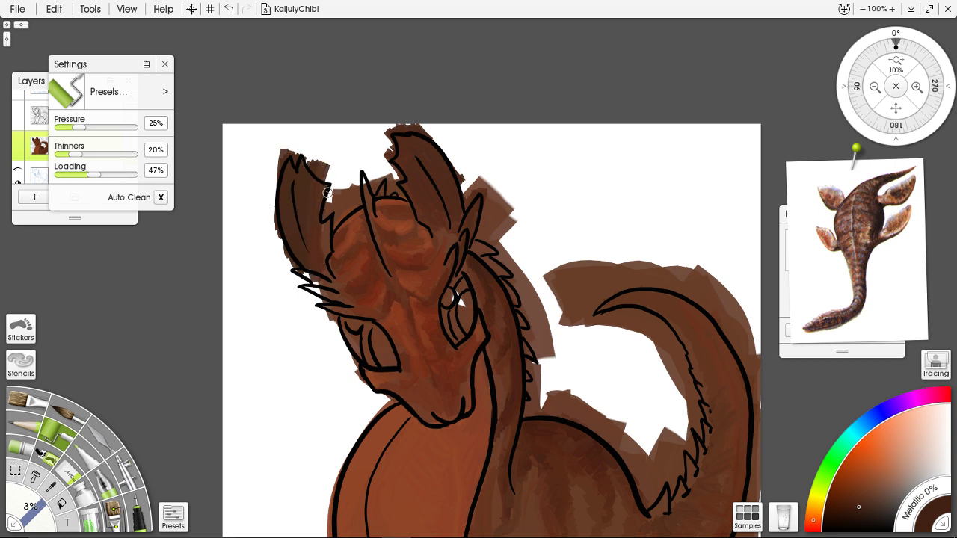
drag(328, 193, 324, 267)
mouse_move(326, 263)
mouse_down()
mouse_move(292, 265)
mouse_move(295, 279)
mouse_move(344, 302)
mouse_move(314, 304)
mouse_move(362, 315)
mouse_move(326, 289)
mouse_up()
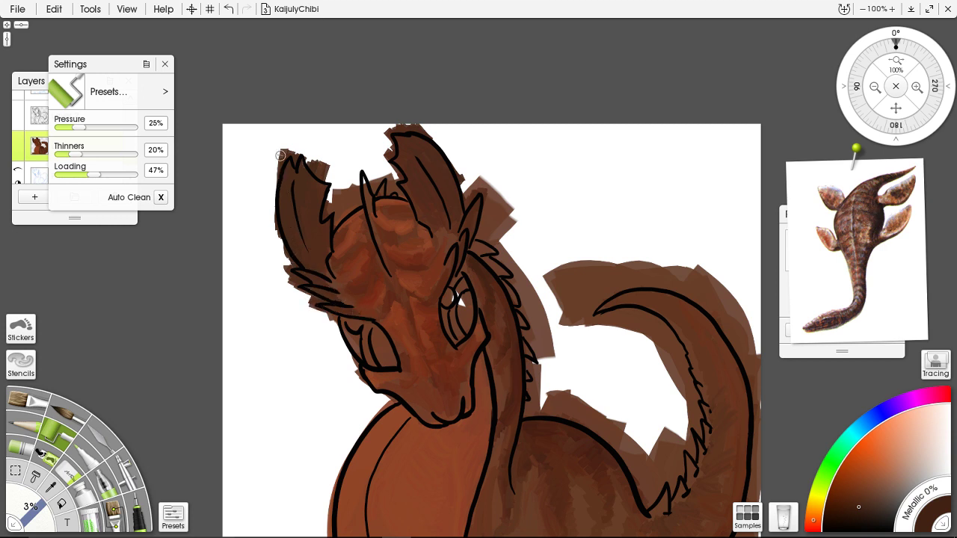
mouse_move(281, 156)
mouse_down()
mouse_move(280, 233)
mouse_move(282, 147)
mouse_move(287, 184)
mouse_up()
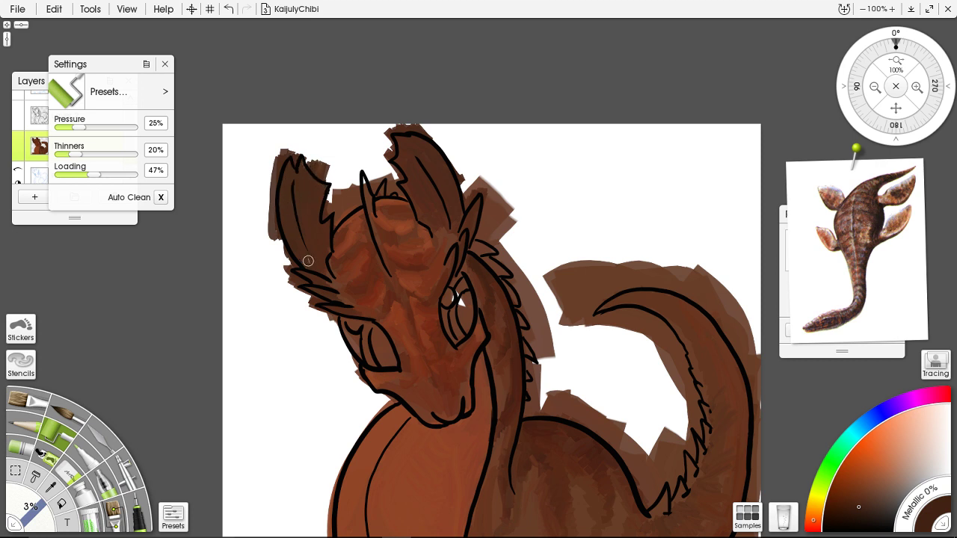
drag(275, 218, 297, 256)
Add lighter brown accents along the edges of both ears, the cheek spikes and the neck spines
mouse_move(863, 504)
mouse_down()
mouse_move(876, 473)
mouse_move(890, 476)
mouse_up()
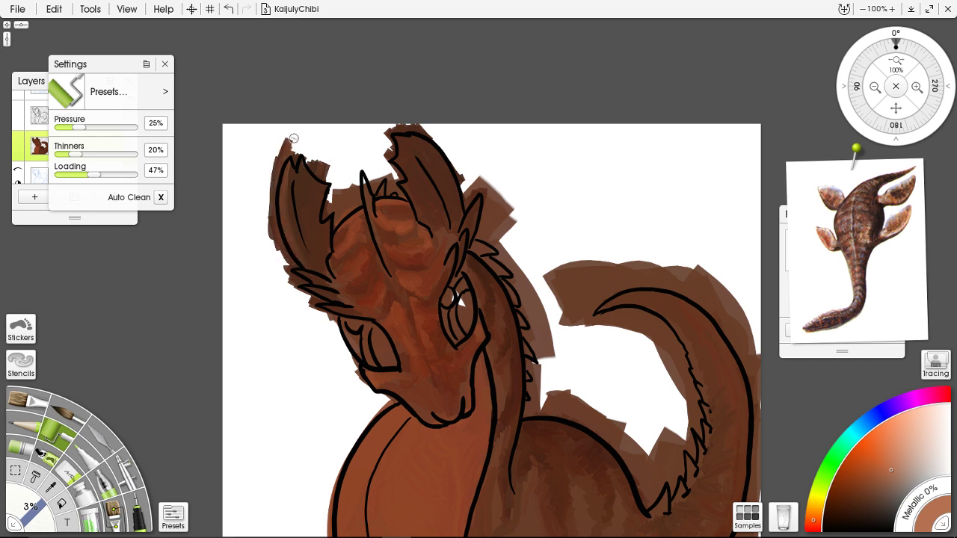
drag(292, 136, 287, 223)
drag(301, 159, 301, 194)
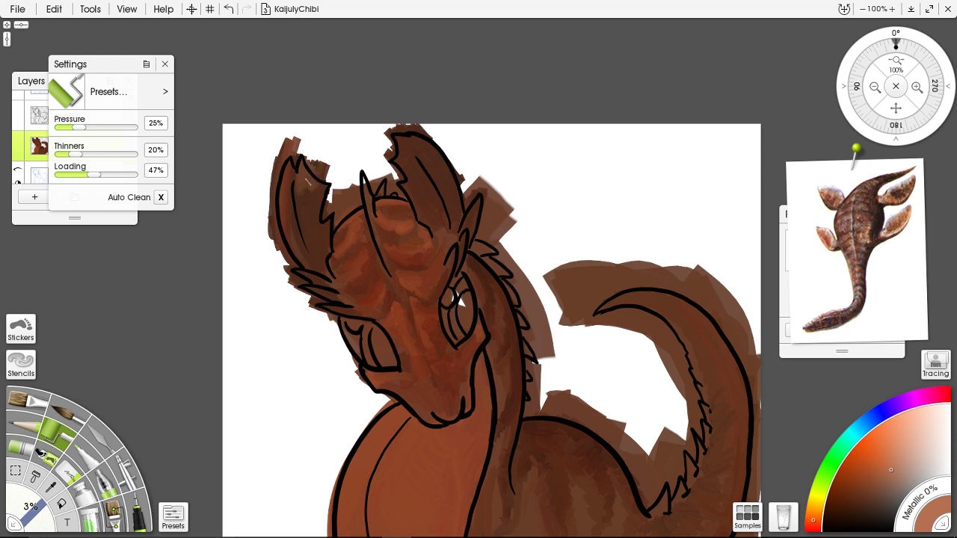
mouse_move(397, 148)
mouse_down()
mouse_move(404, 162)
mouse_move(407, 140)
mouse_move(426, 149)
mouse_move(449, 172)
mouse_move(460, 204)
mouse_up()
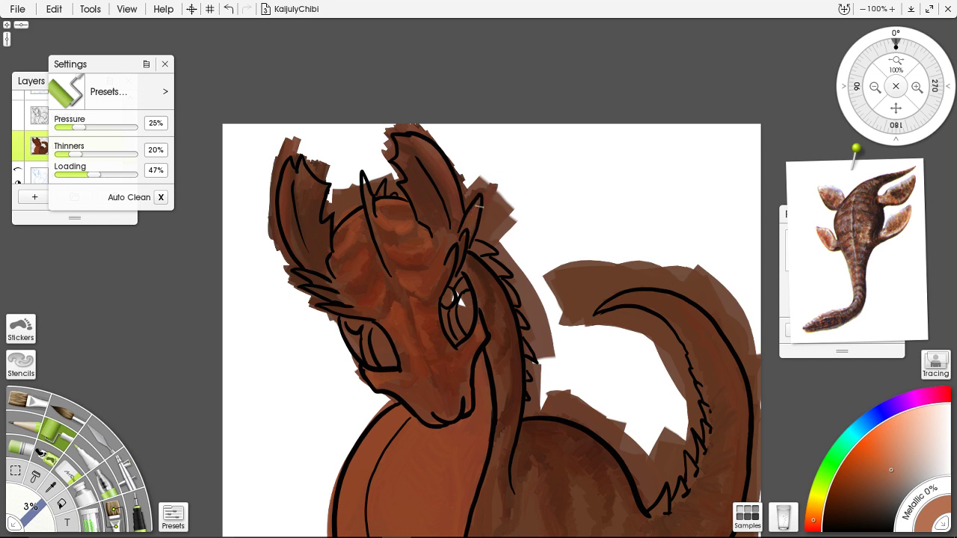
mouse_move(307, 270)
mouse_down()
mouse_move(281, 265)
mouse_move(329, 291)
mouse_up()
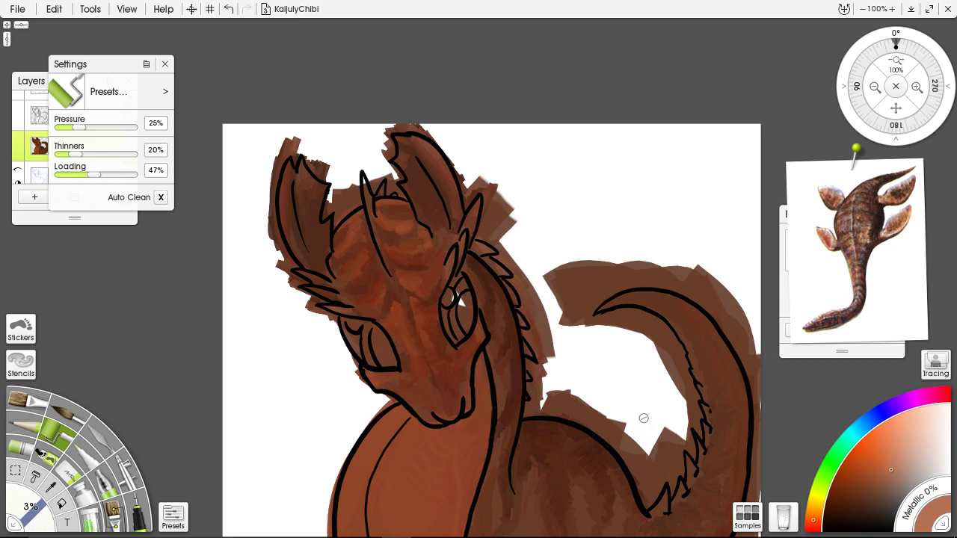
Paint the eye highlights in pale pinkish gray, and brighten them in both eyes with a near-white pink
mouse_move(861, 317)
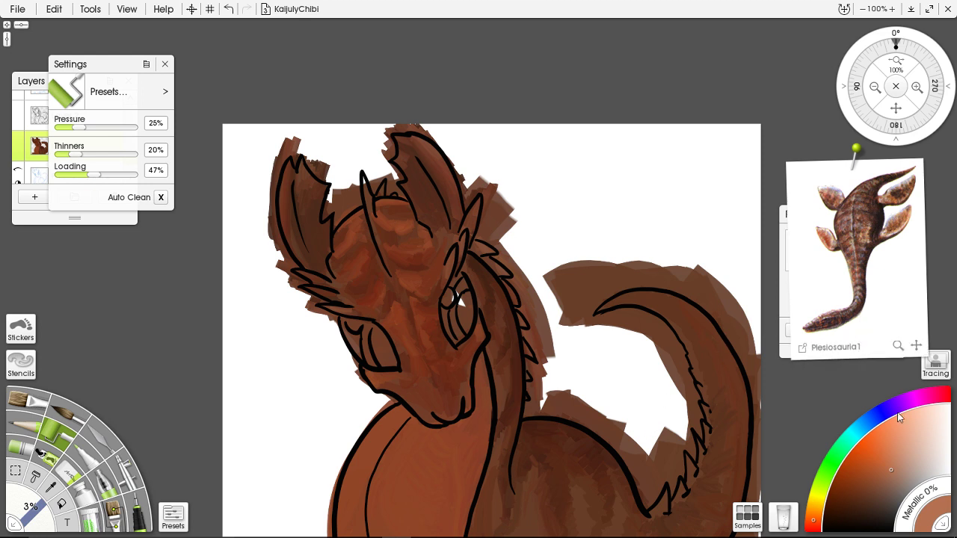
drag(928, 470, 923, 456)
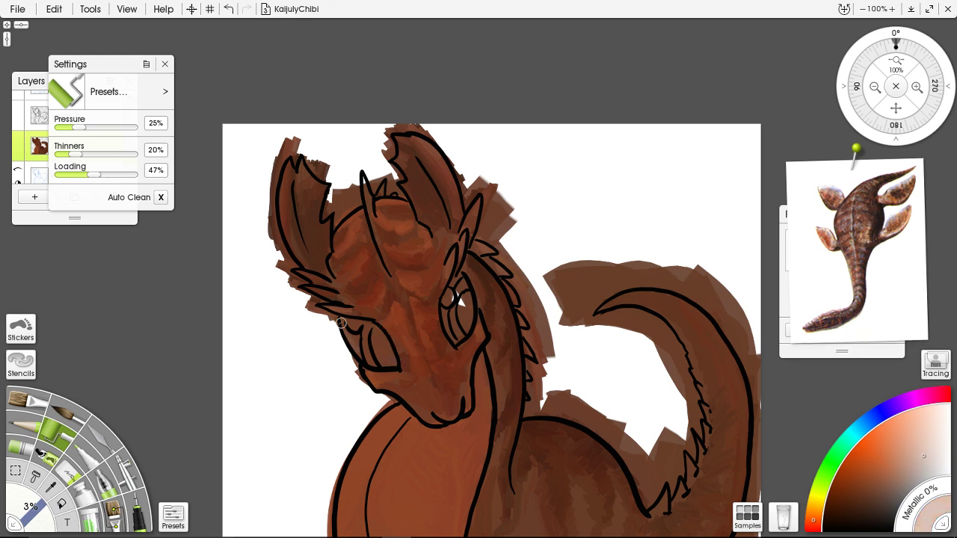
mouse_move(344, 326)
mouse_down()
mouse_move(360, 359)
mouse_move(349, 314)
mouse_move(359, 323)
mouse_move(351, 322)
mouse_up()
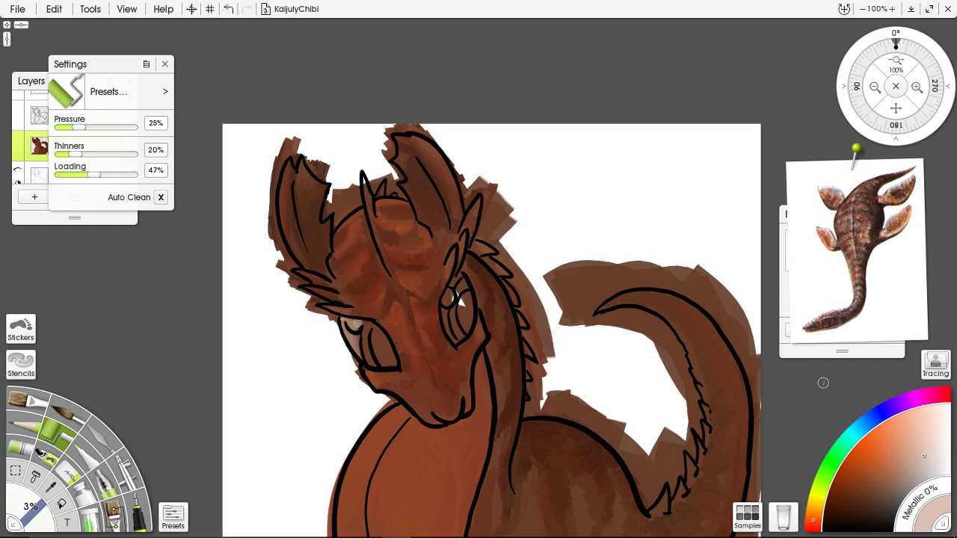
click(944, 425)
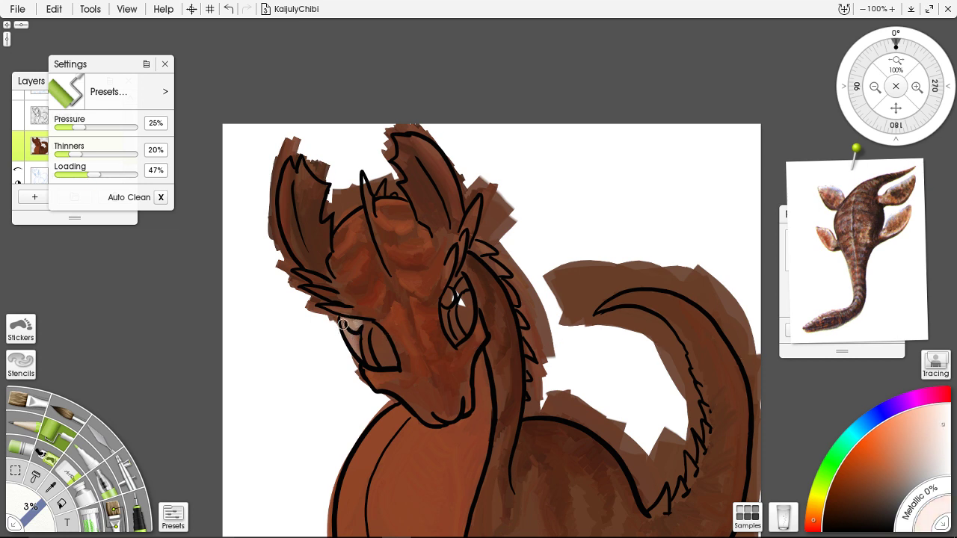
drag(351, 323, 348, 322)
click(448, 296)
Fill the irises of both eyes with pale grayish blue
click(925, 451)
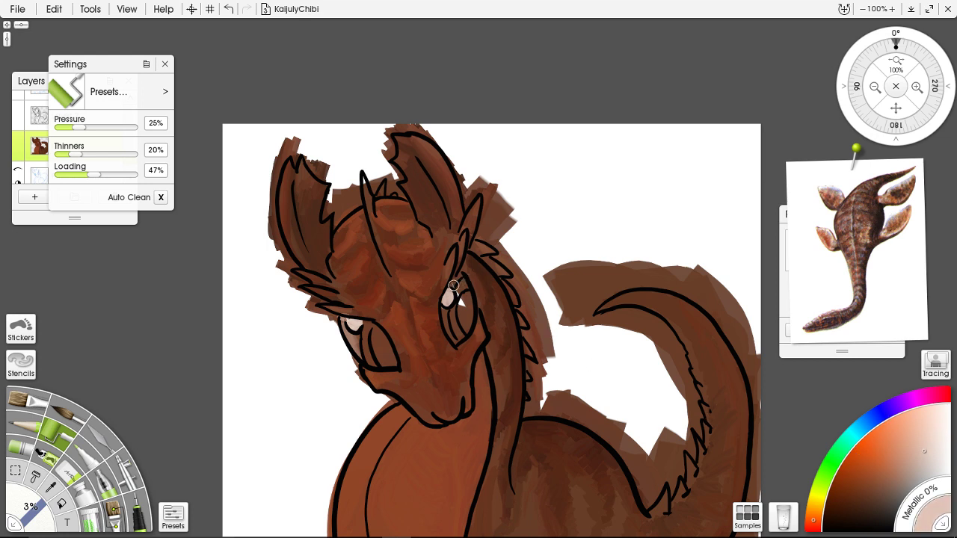
mouse_move(447, 309)
mouse_down()
mouse_move(460, 351)
mouse_move(455, 338)
mouse_up()
click(876, 422)
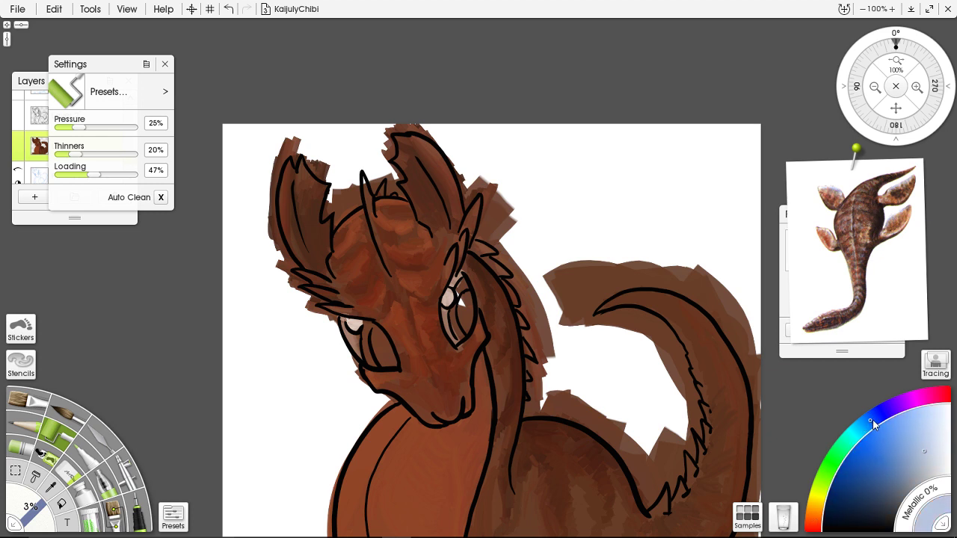
drag(873, 422, 868, 427)
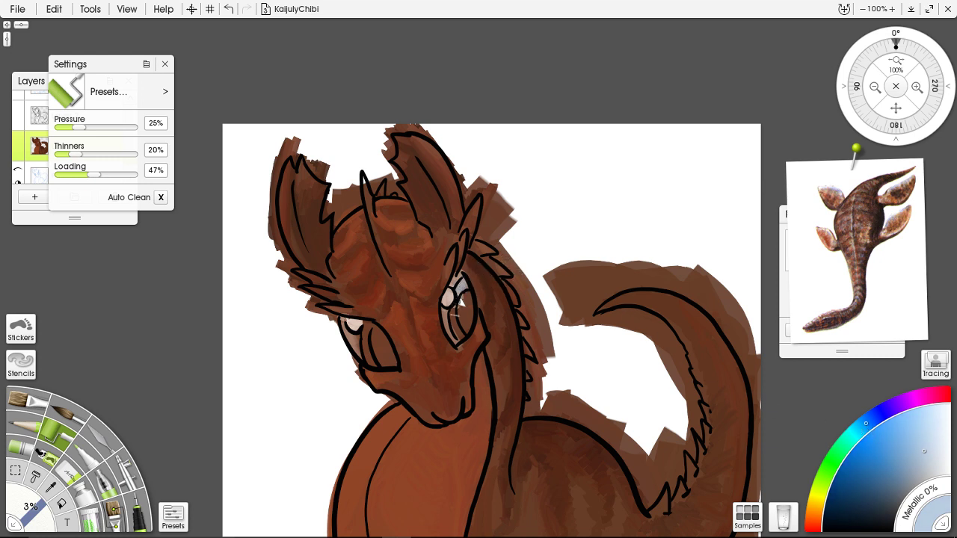
drag(452, 305, 462, 338)
drag(369, 322, 378, 365)
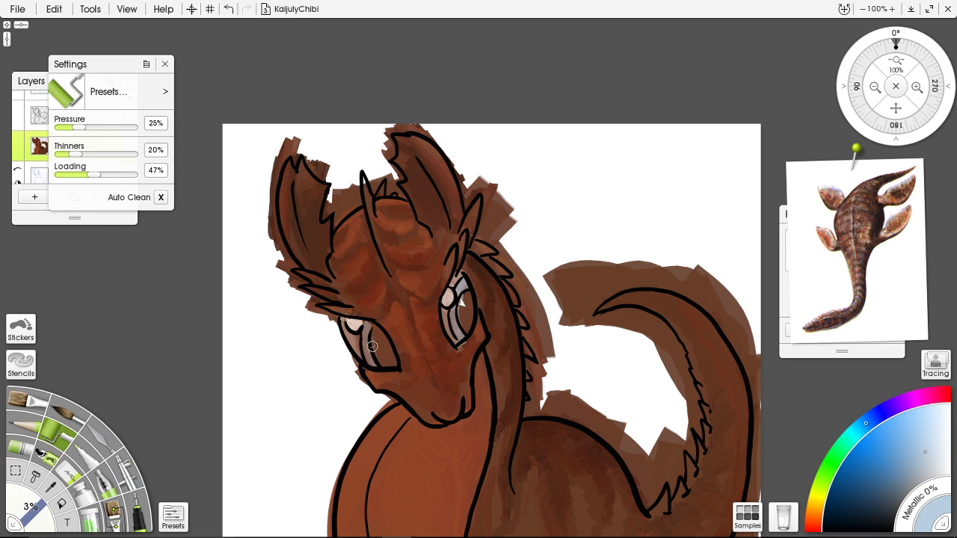
mouse_move(369, 330)
mouse_down()
mouse_move(408, 340)
mouse_move(369, 351)
mouse_up()
Brighten the irises with a lighter blue
click(916, 432)
drag(368, 327, 373, 362)
drag(369, 326, 375, 351)
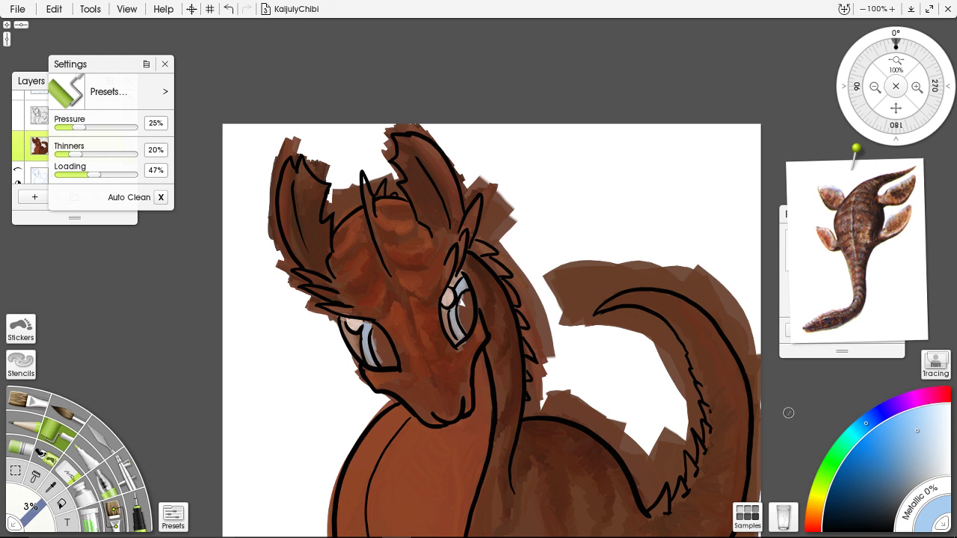
Fill the pupils of both eyes with a very dark, nearly black brown
drag(888, 498, 873, 513)
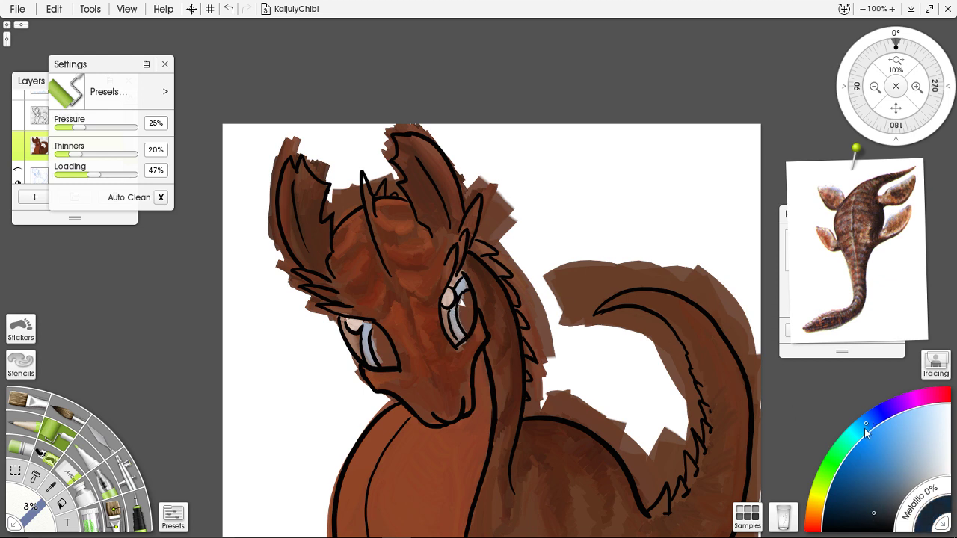
click(818, 516)
click(816, 518)
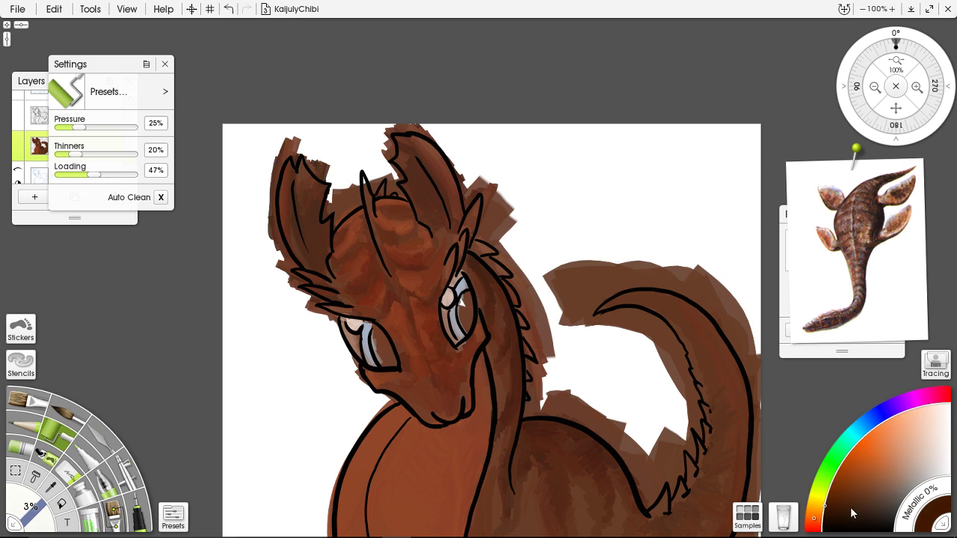
drag(850, 509, 853, 523)
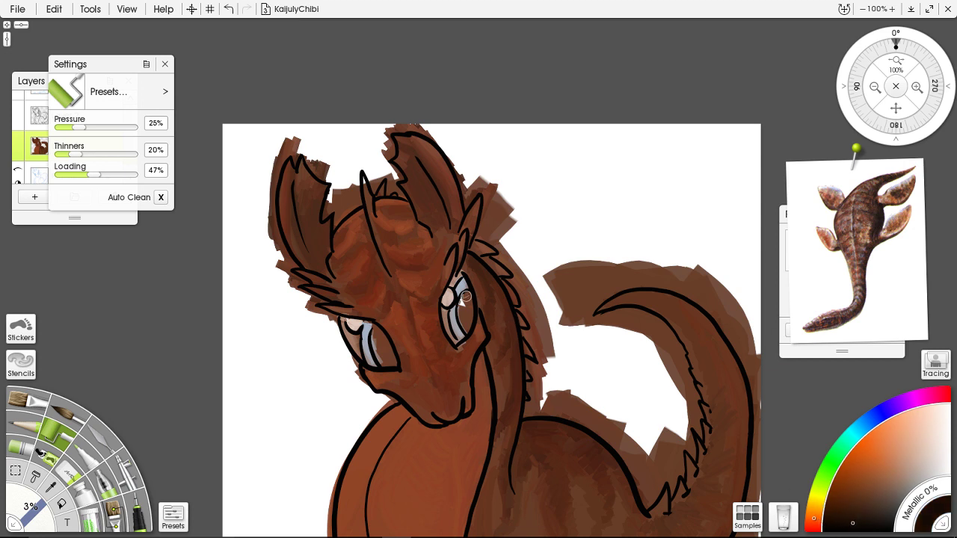
mouse_move(466, 297)
mouse_down()
mouse_move(471, 329)
mouse_move(468, 301)
mouse_up()
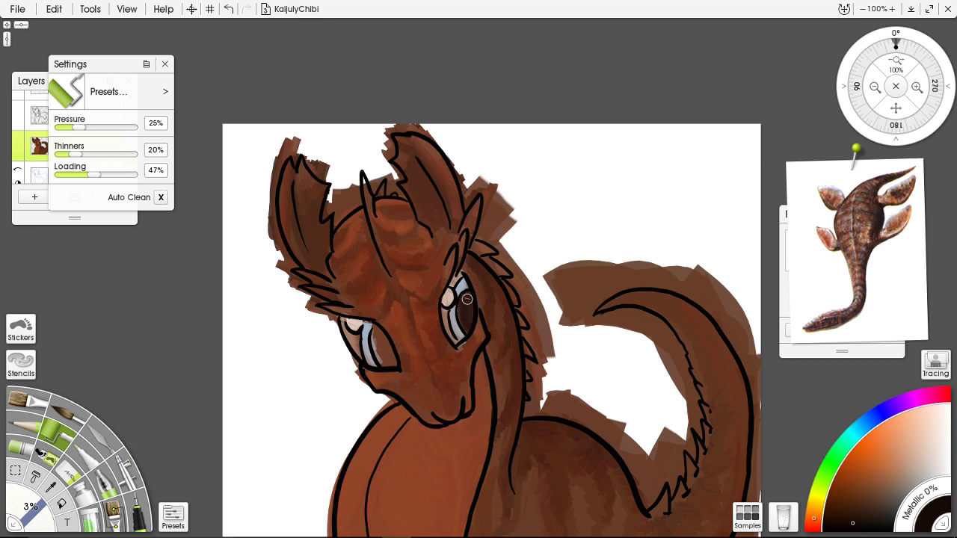
mouse_move(389, 339)
mouse_down()
mouse_move(377, 333)
mouse_move(381, 362)
mouse_move(392, 366)
mouse_move(376, 325)
mouse_move(390, 362)
mouse_up()
mouse_move(378, 330)
mouse_down()
mouse_move(390, 365)
mouse_move(385, 344)
mouse_up()
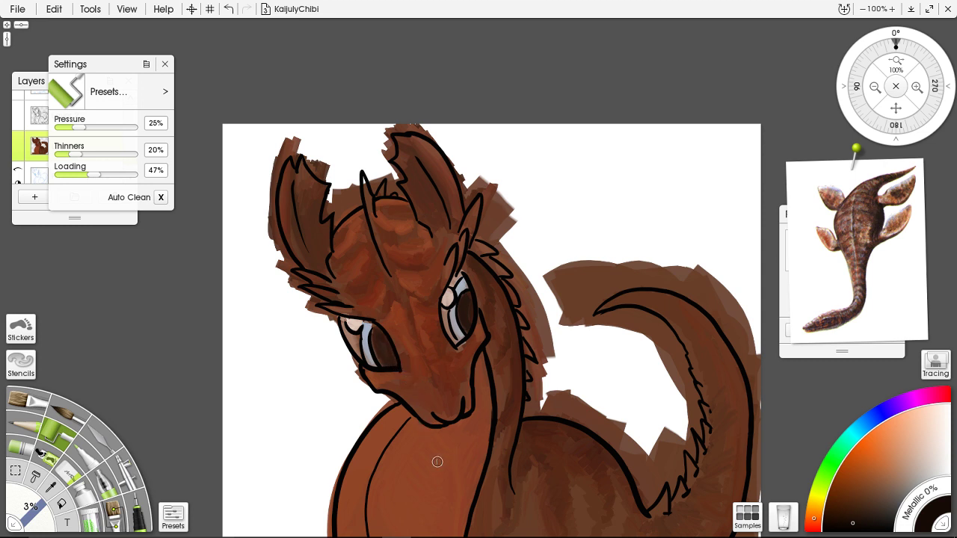
Add pale pinkish-brown highlights to the tail spikes, the flippers and the ears
click(874, 87)
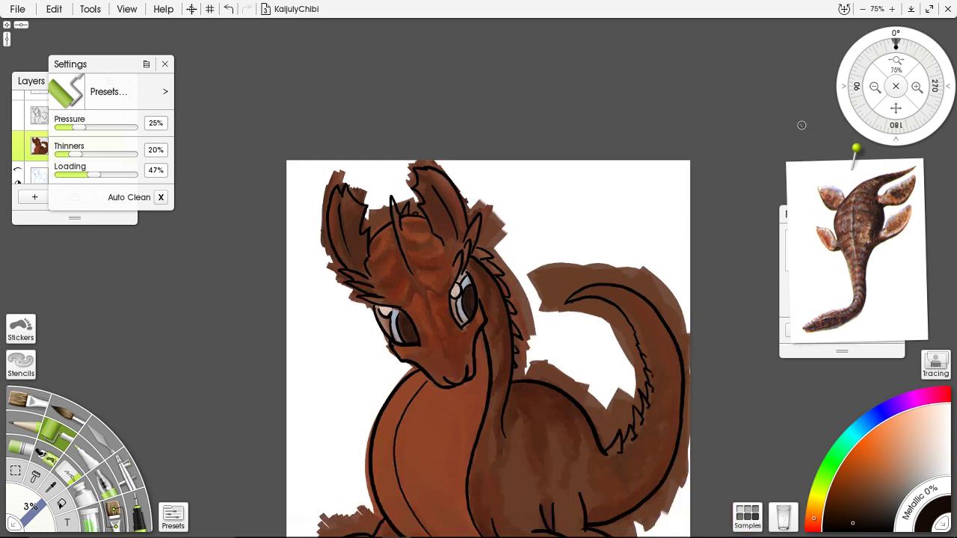
drag(530, 417, 513, 292)
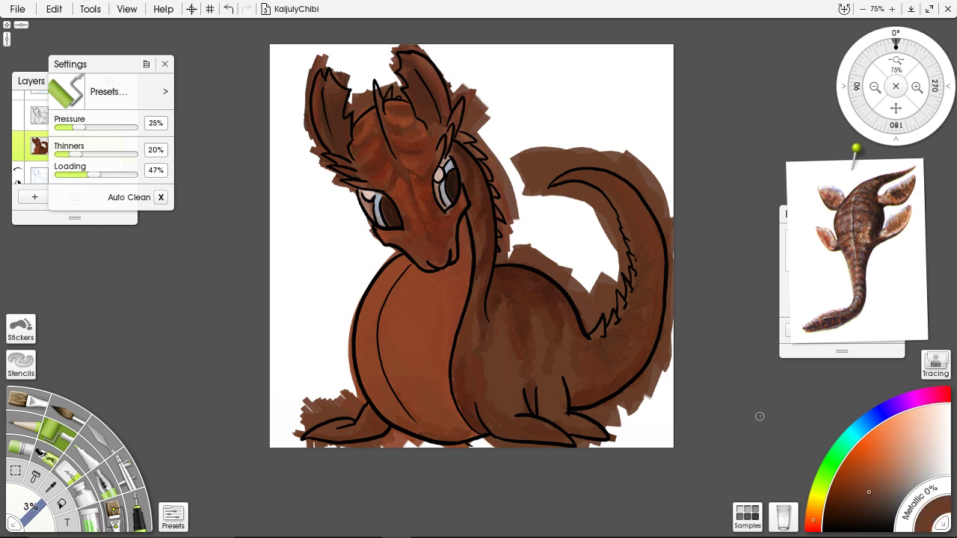
drag(885, 482, 895, 469)
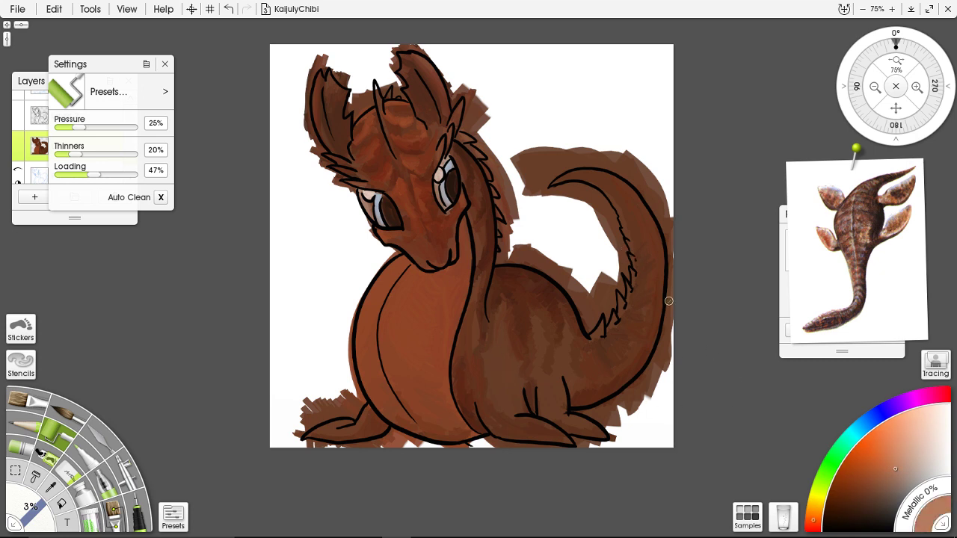
click(914, 458)
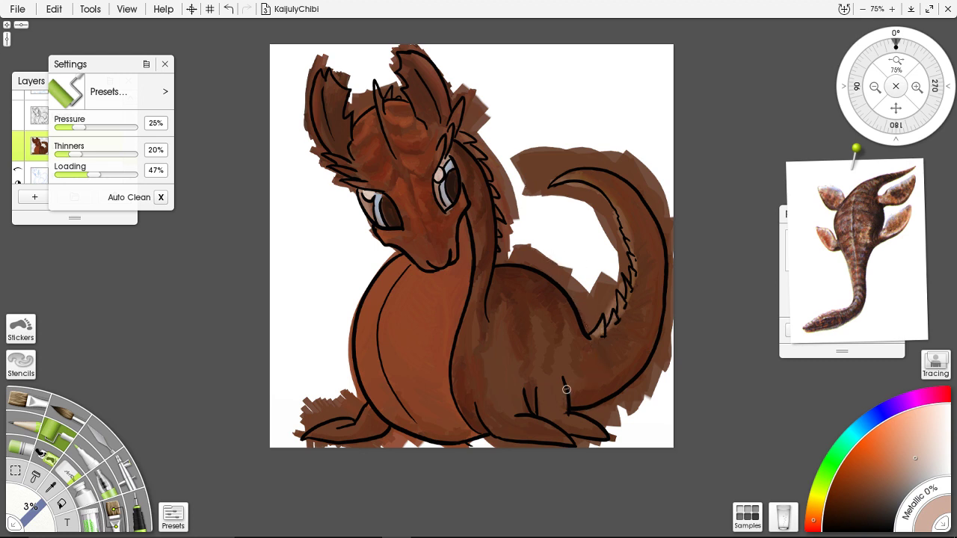
drag(566, 389, 575, 414)
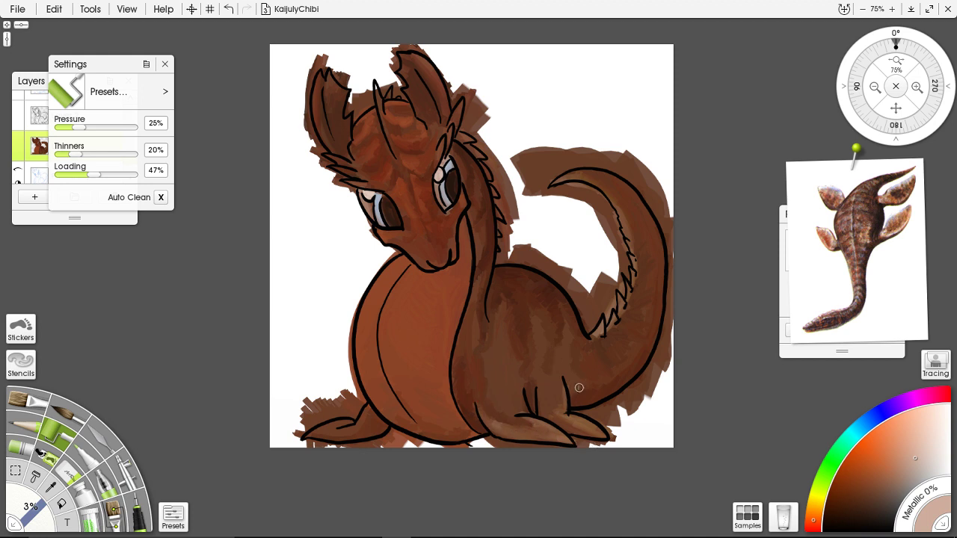
drag(512, 162, 552, 222)
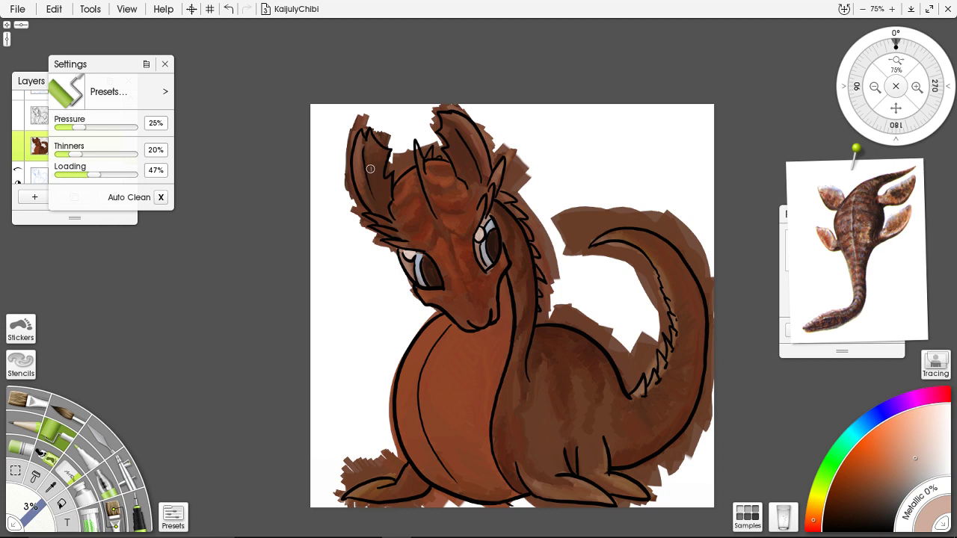
drag(364, 133, 376, 179)
click(18, 9)
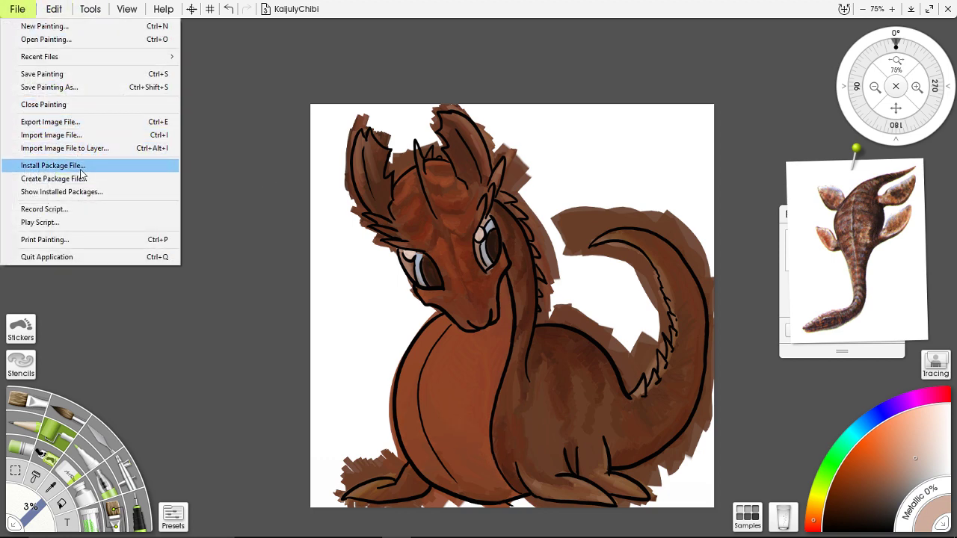
click(79, 136)
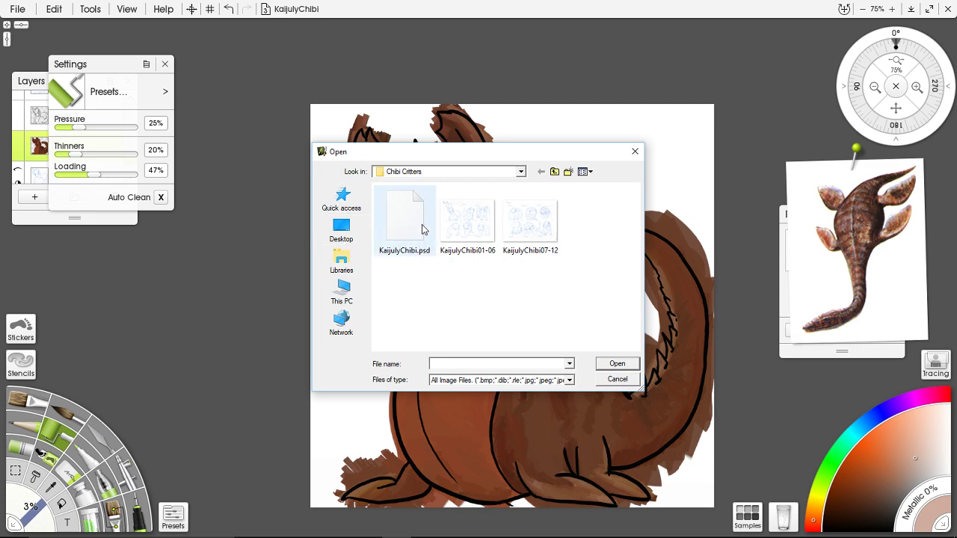
click(619, 380)
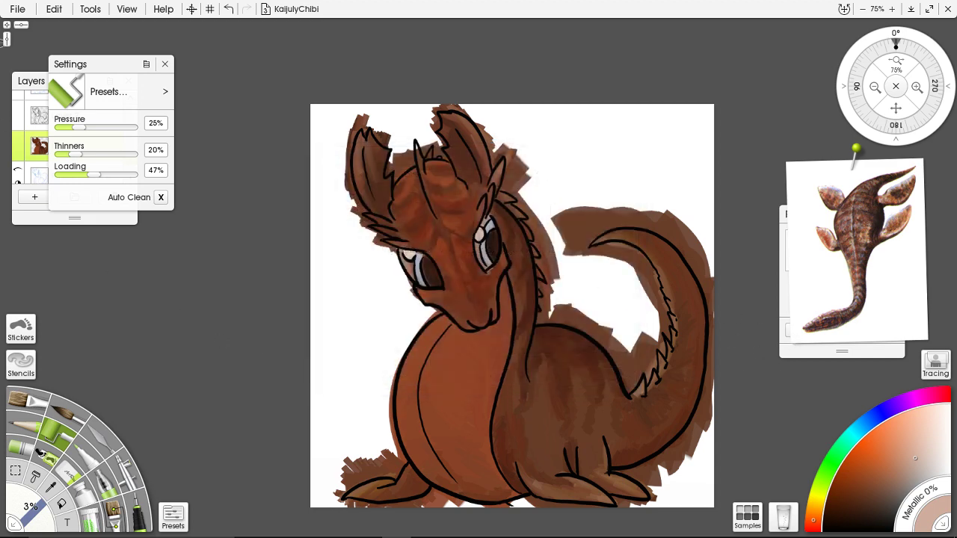
Export the painting as KaijulyChibi.psd in the Chibi Critters folder, replacing the existing file
click(17, 9)
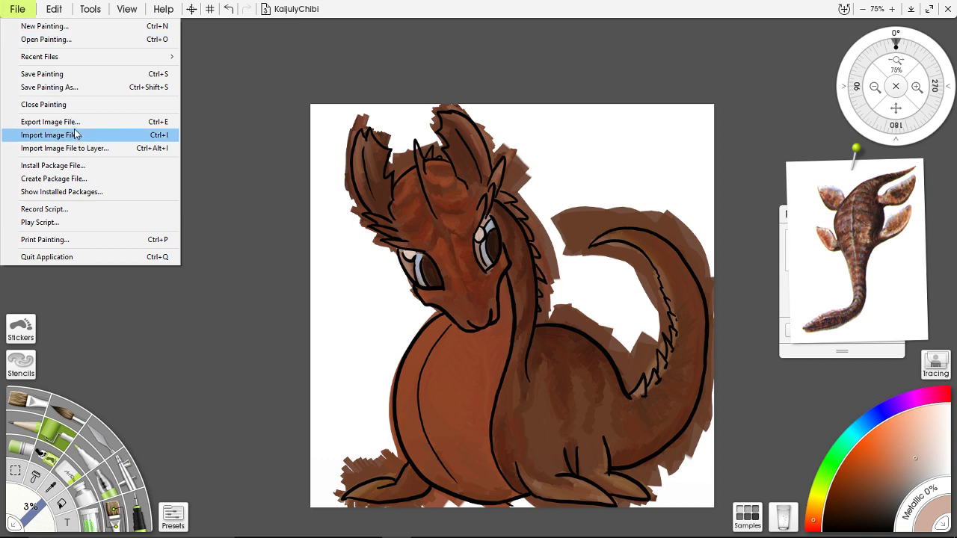
click(75, 123)
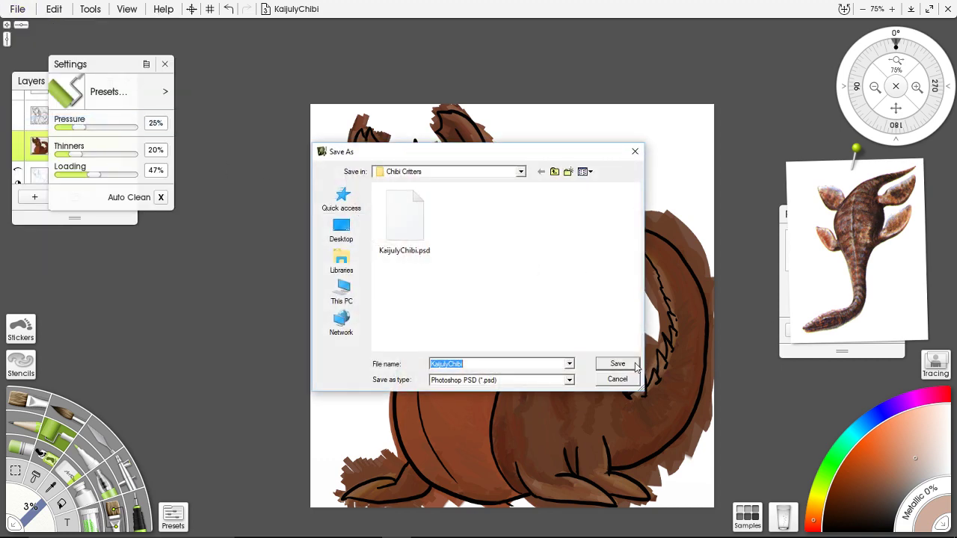
click(633, 364)
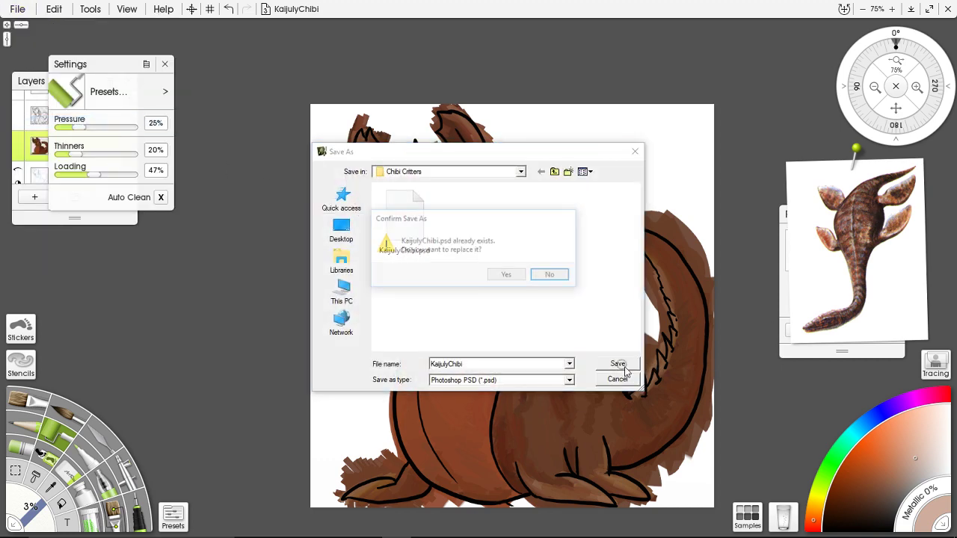
click(507, 276)
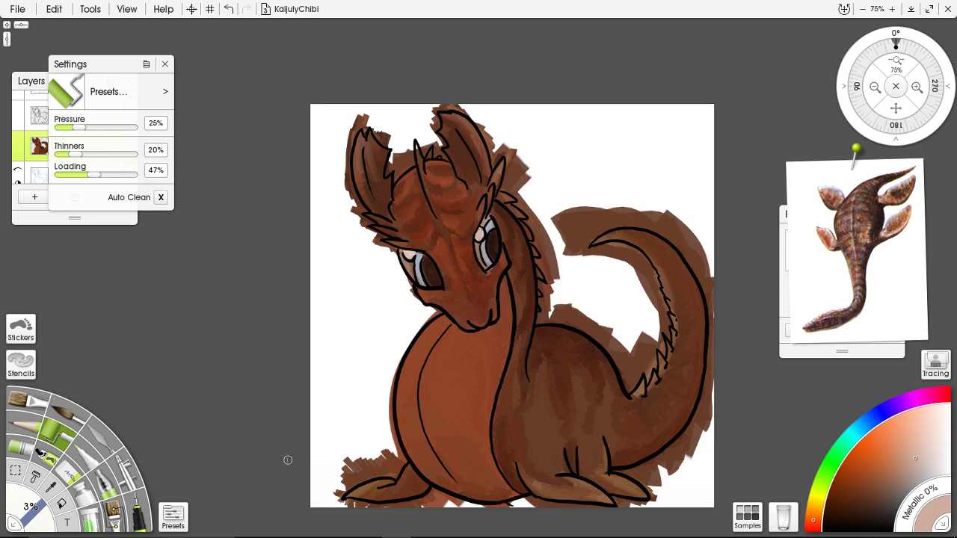
Reduce the brush size to 1% and paint thin pale highlights on the forehead and the bridge of the nose
drag(44, 504, 37, 510)
drag(441, 238, 448, 264)
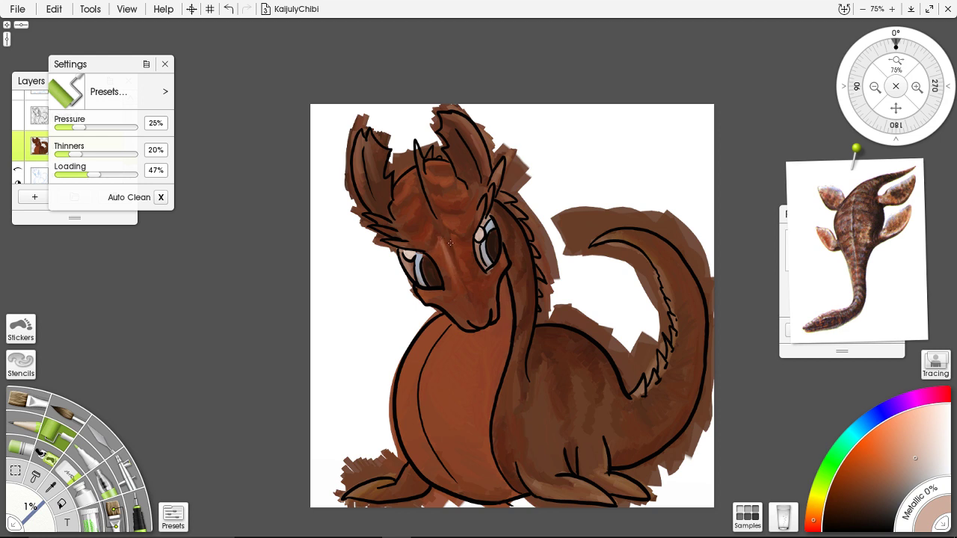
drag(449, 234, 453, 243)
drag(395, 119, 405, 146)
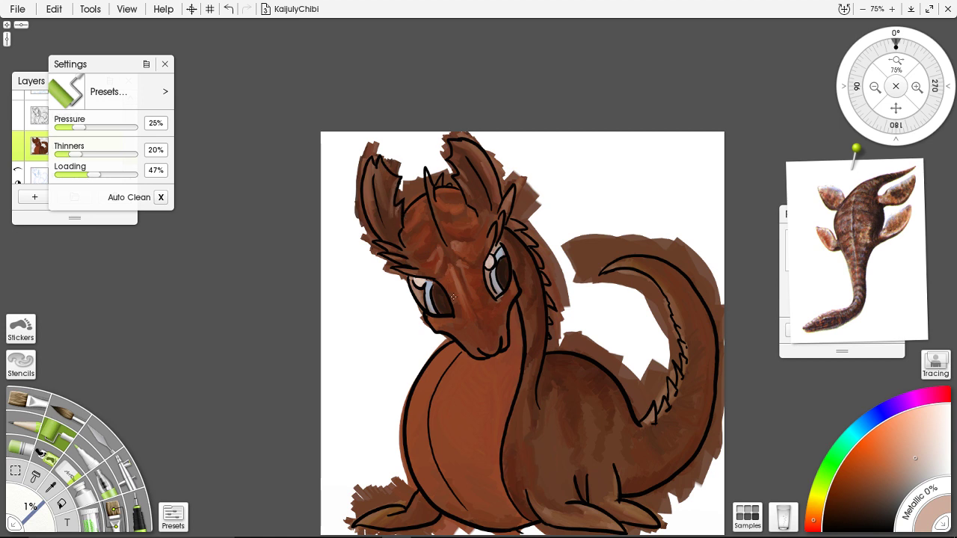
Refine the shading around the muzzle and chest with fine strokes in reddish and darker browns sampled from the creature
drag(608, 375, 541, 287)
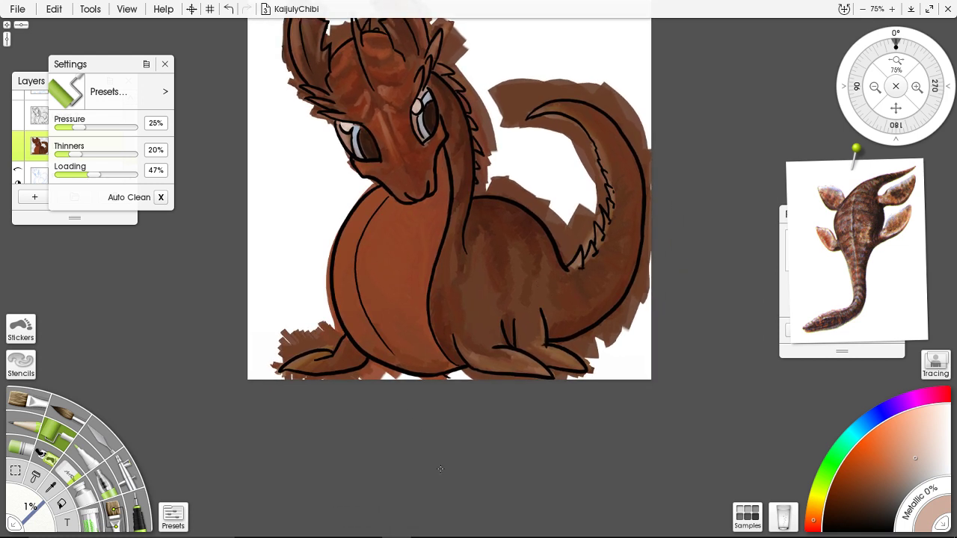
alt+click(432, 215)
alt+click(442, 163)
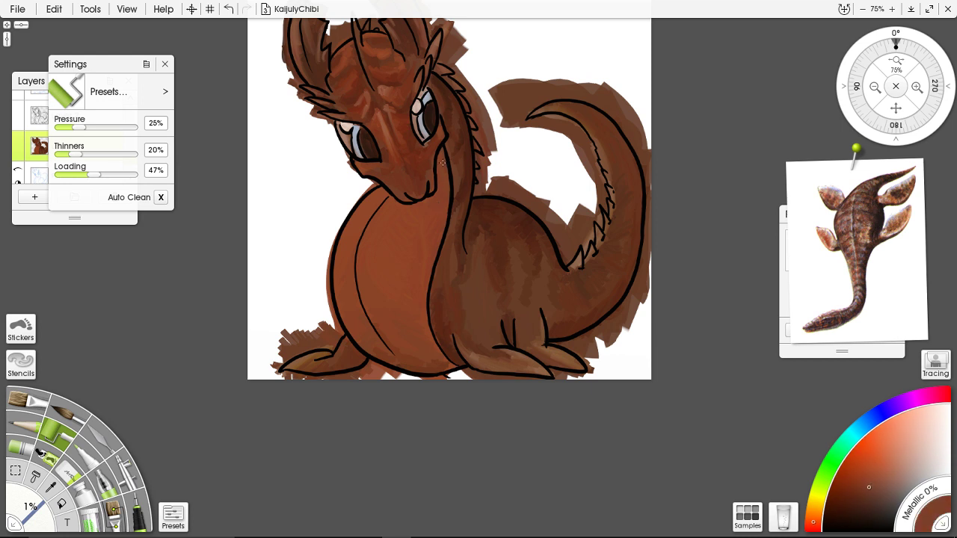
click(870, 494)
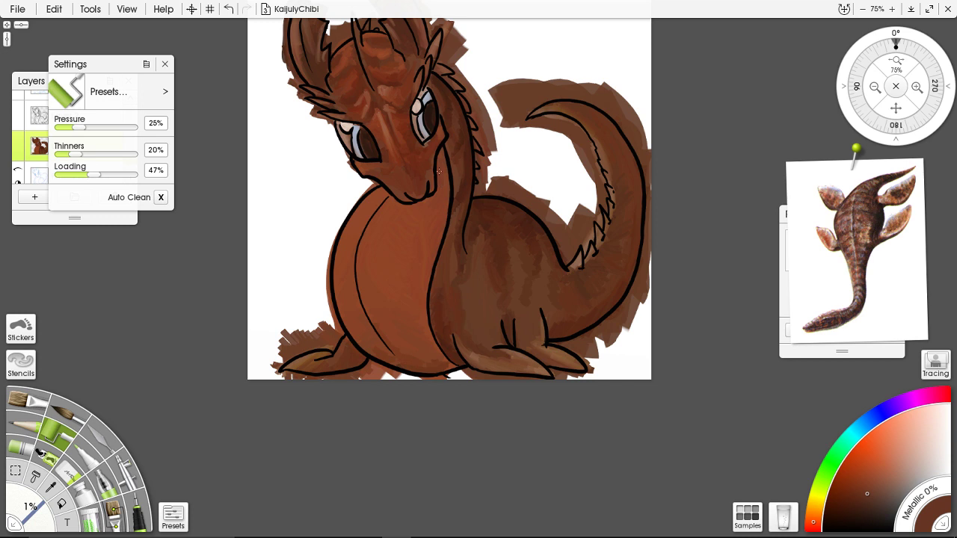
click(866, 508)
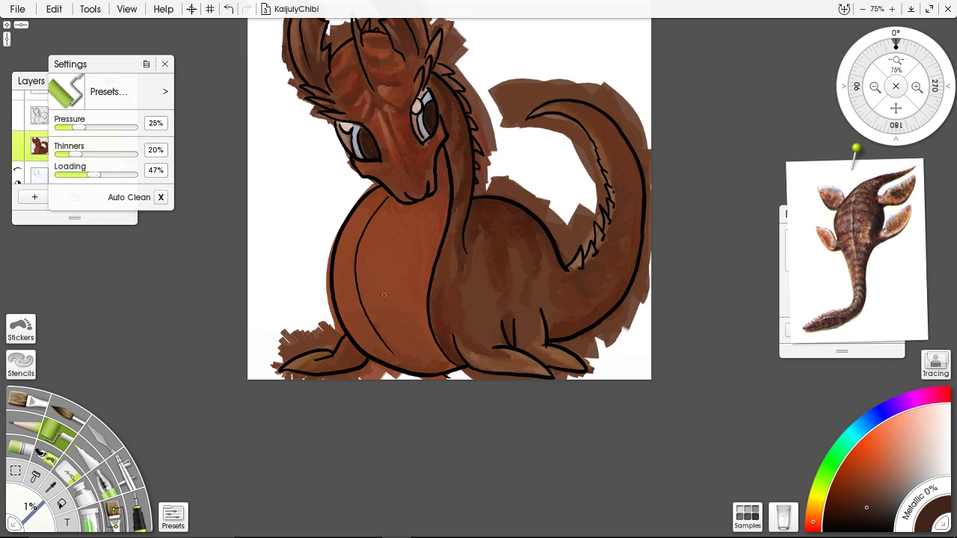
alt+click(429, 175)
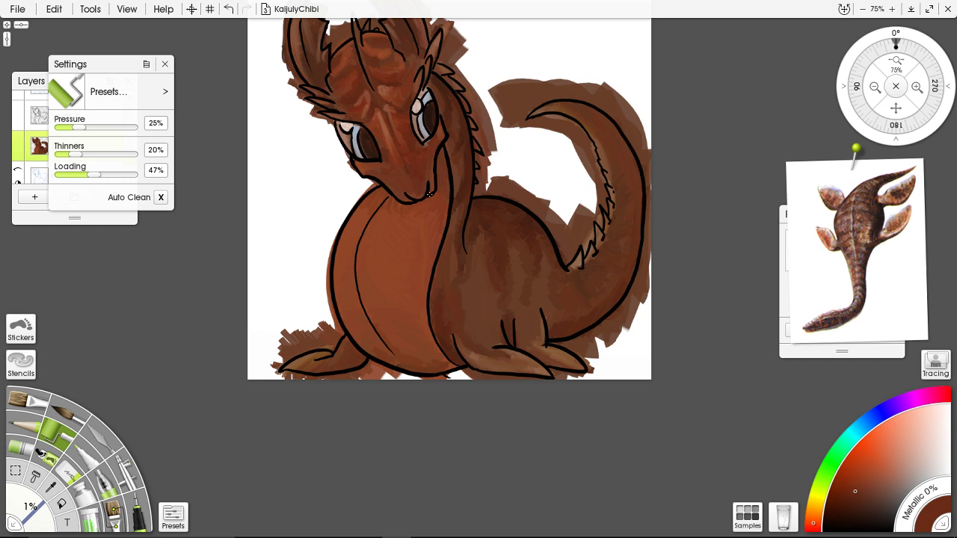
alt+click(438, 280)
alt+click(429, 235)
drag(437, 208, 429, 305)
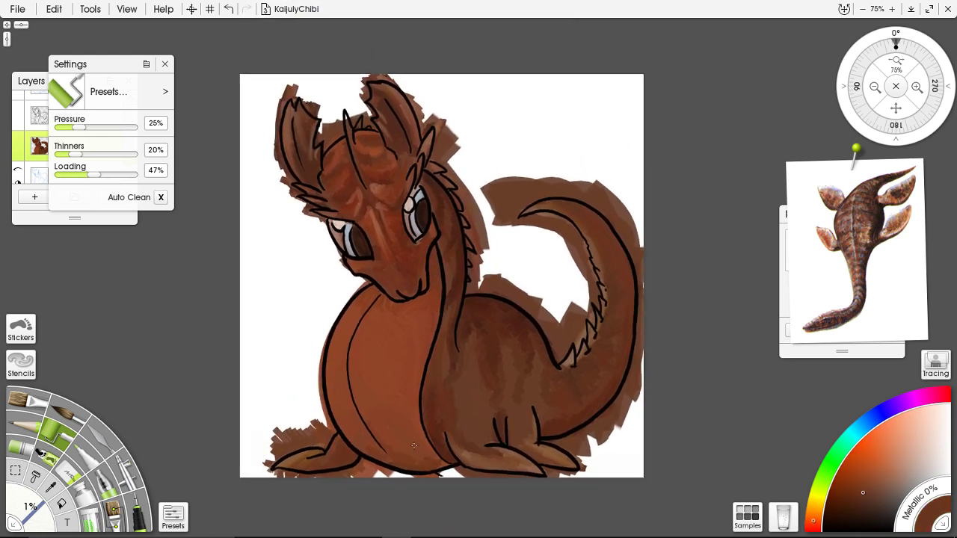
Delete the Layer 3 color outside the line art, selecting the white background with the Magic Wand while that layer is hidden
click(18, 145)
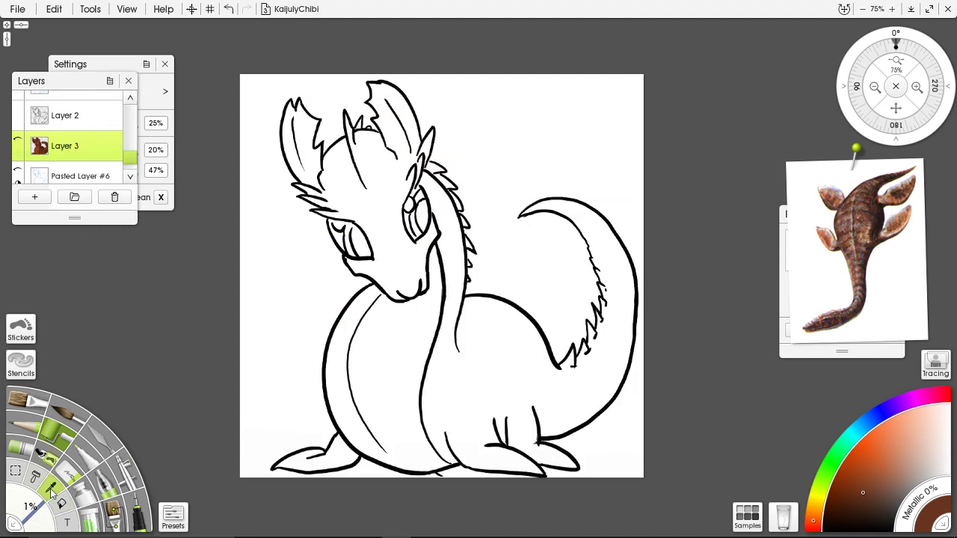
click(15, 471)
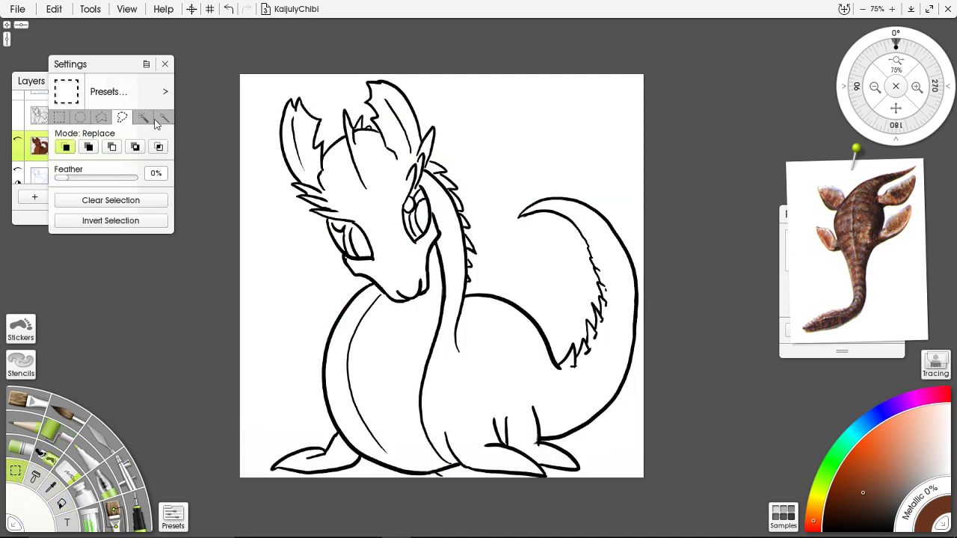
click(153, 120)
click(278, 272)
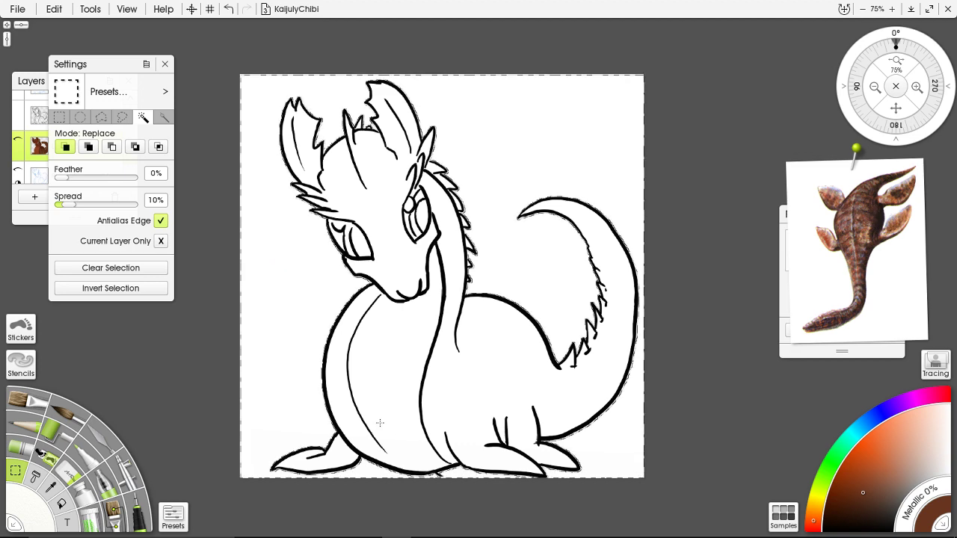
click(20, 140)
key(Delete)
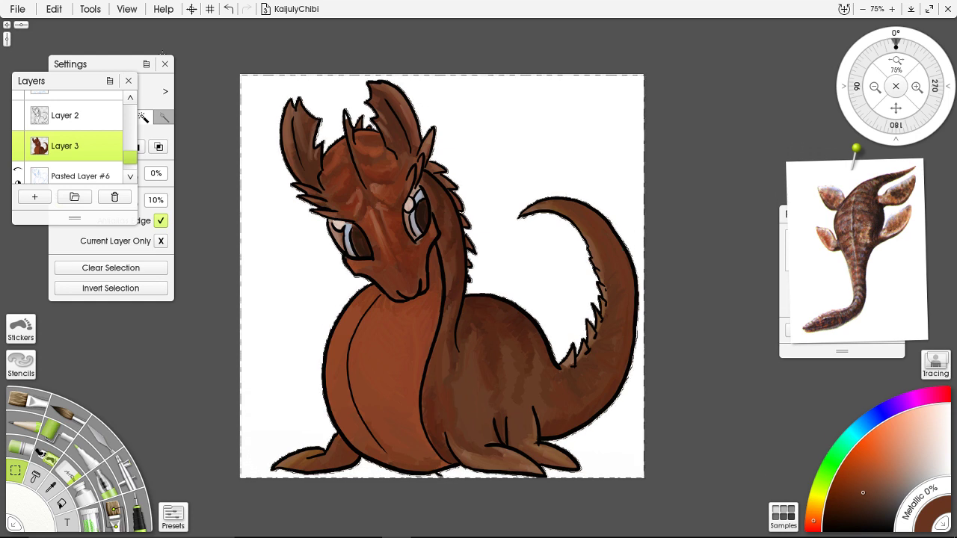
Clear the background selection and erase the stray black line sticking out below the belly on Layer 2
key(ctrl+d)
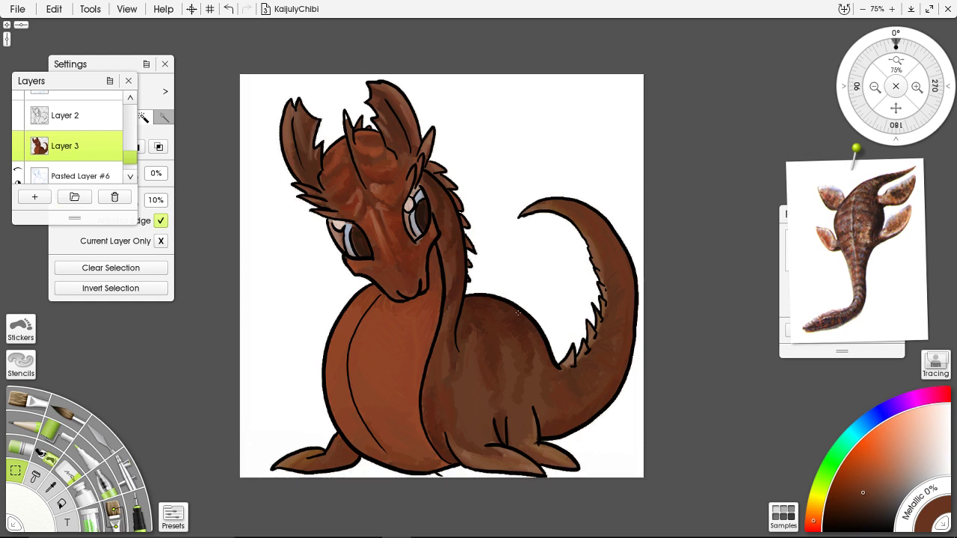
mouse_move(75, 162)
click(81, 122)
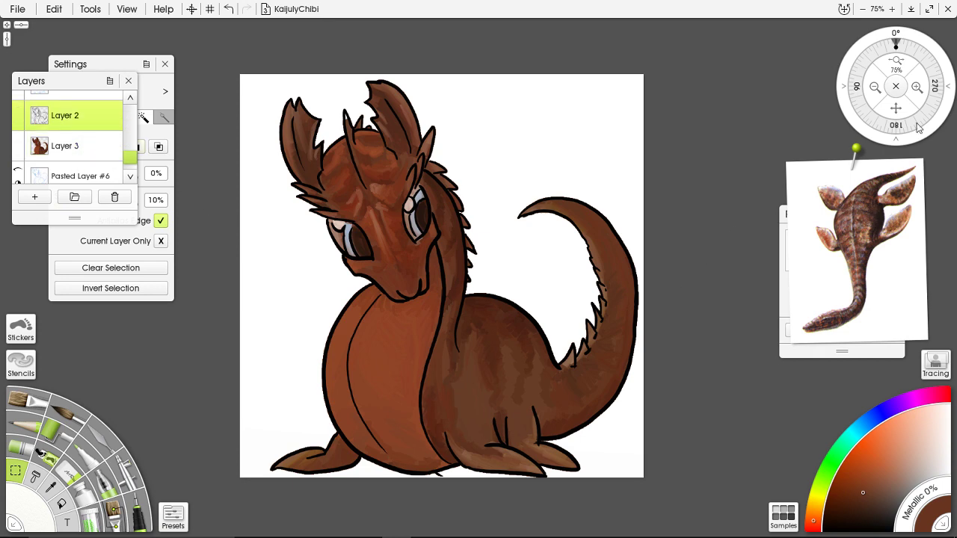
click(917, 86)
scroll(594, 336, down, 5)
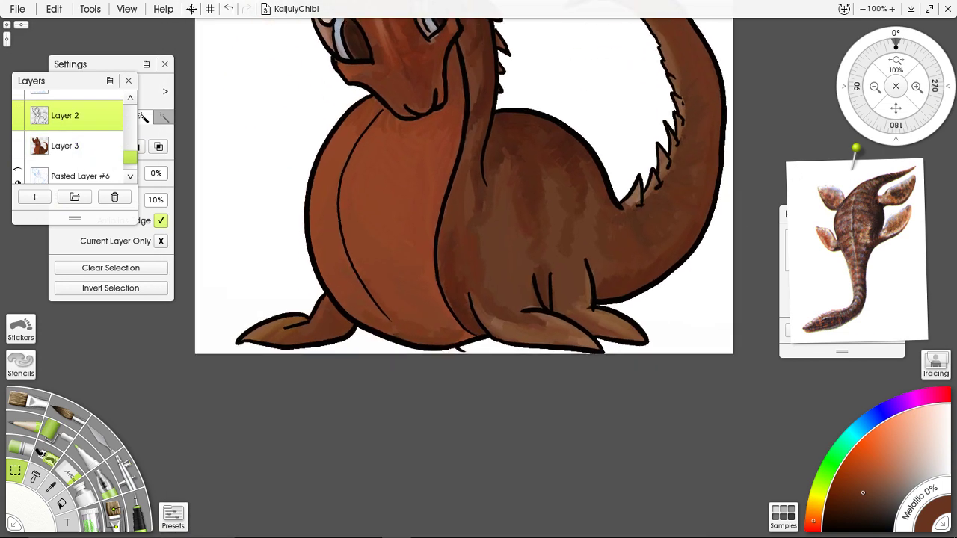
drag(512, 154, 513, 145)
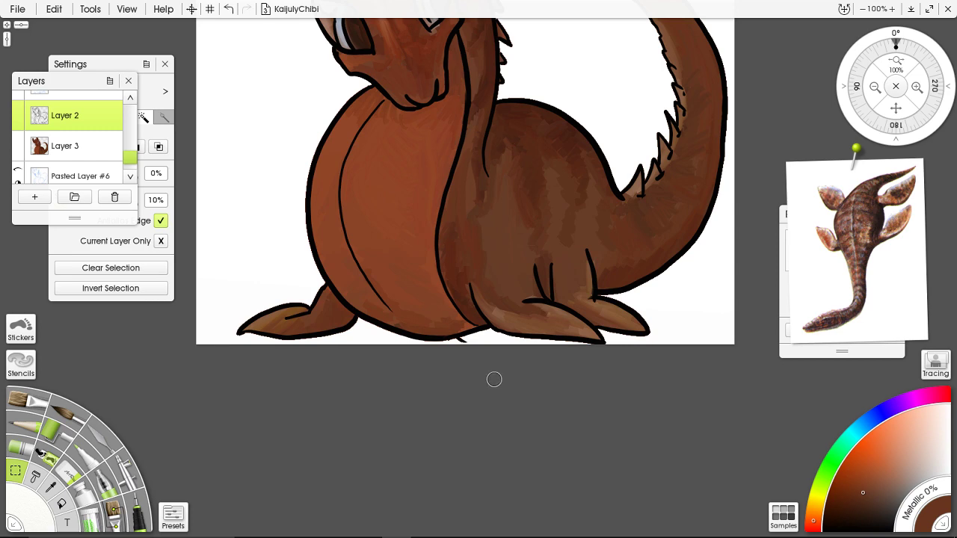
click(469, 340)
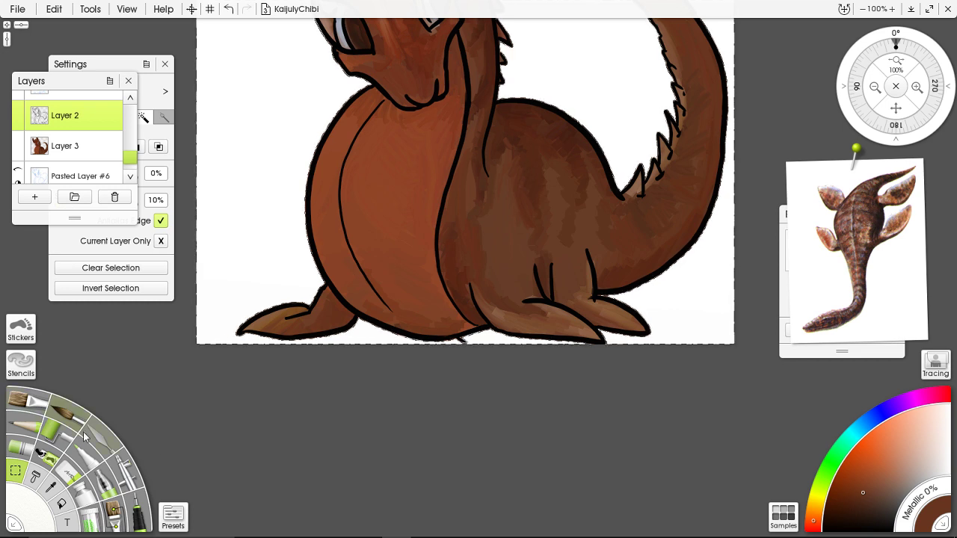
click(58, 432)
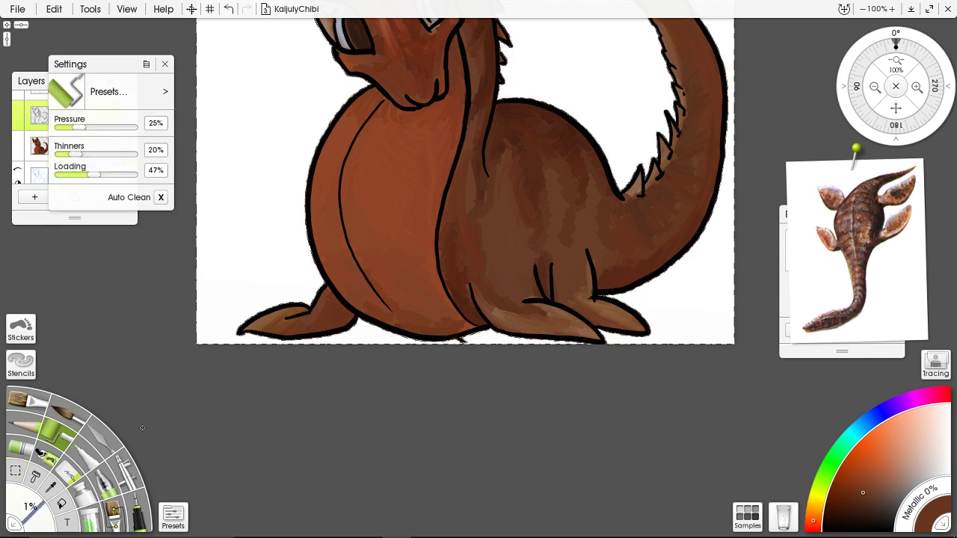
key(ctrl+d)
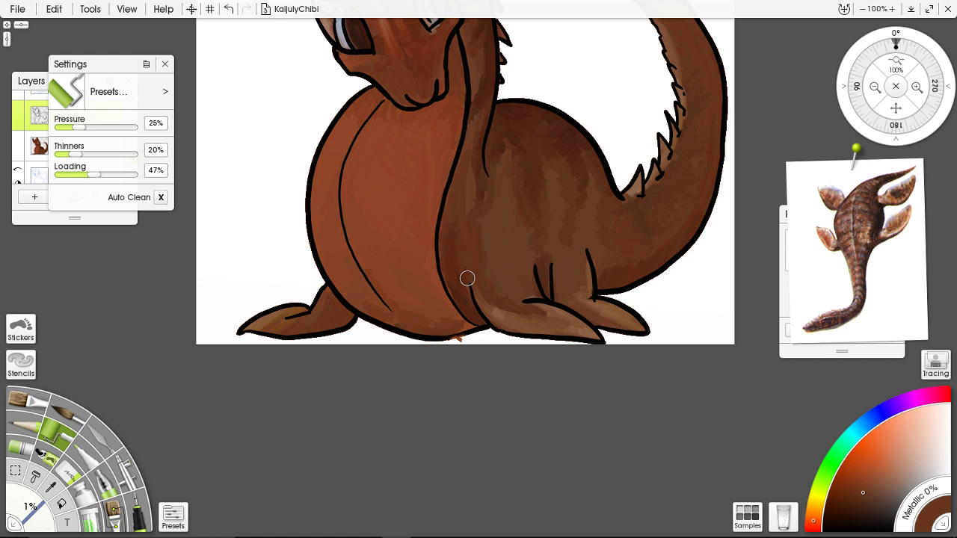
key(ctrl+z)
click(458, 340)
Erase the leftover reddish-brown paint below the belly outline on Layer 3, toggling that layer's visibility to check where the paint lies
click(916, 86)
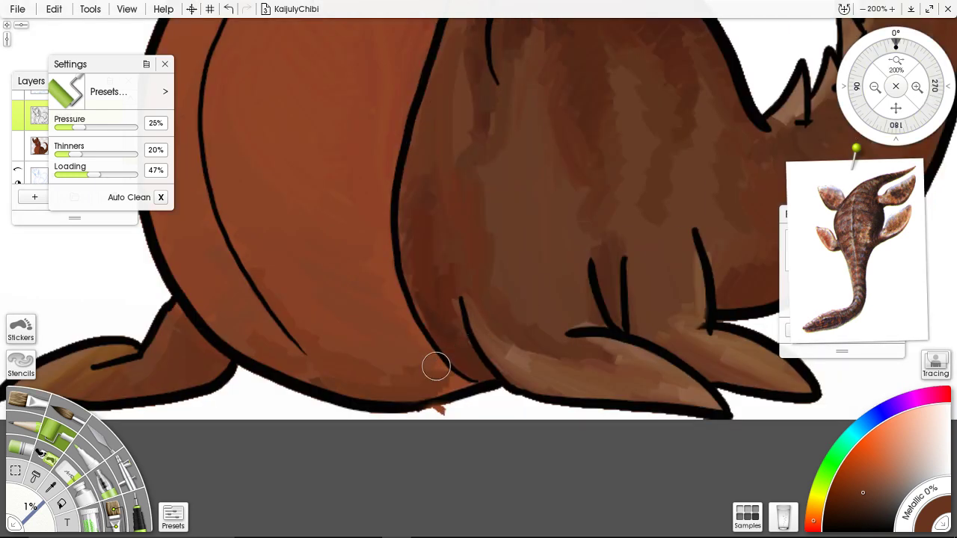
click(18, 147)
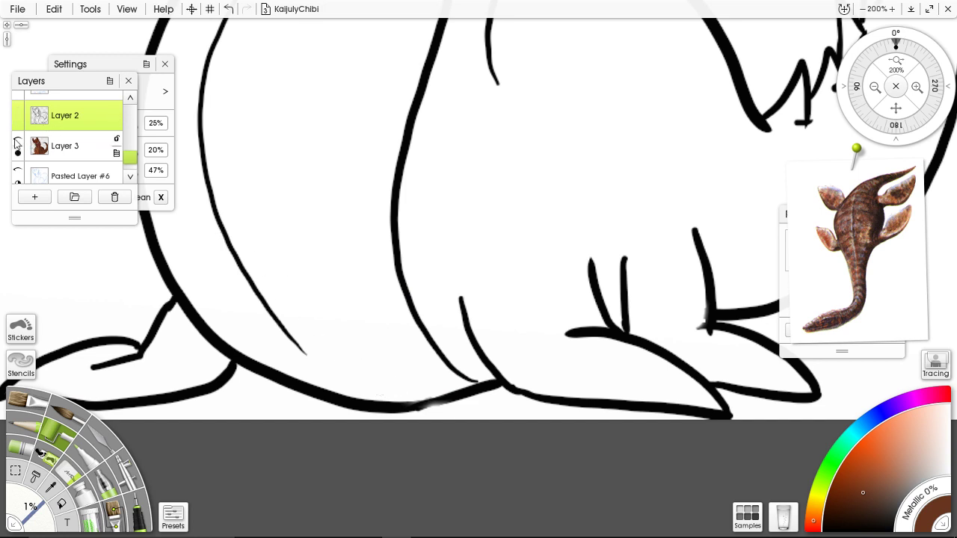
click(18, 147)
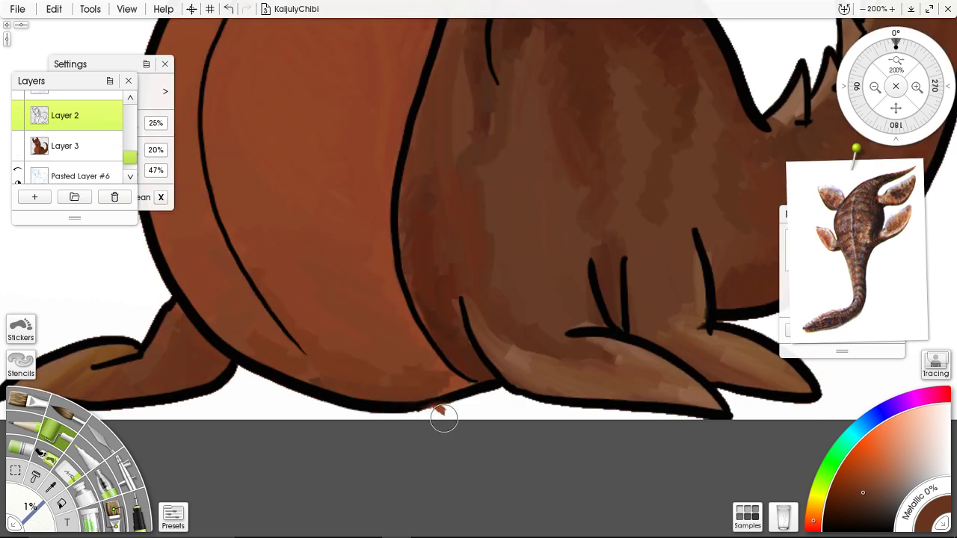
click(81, 145)
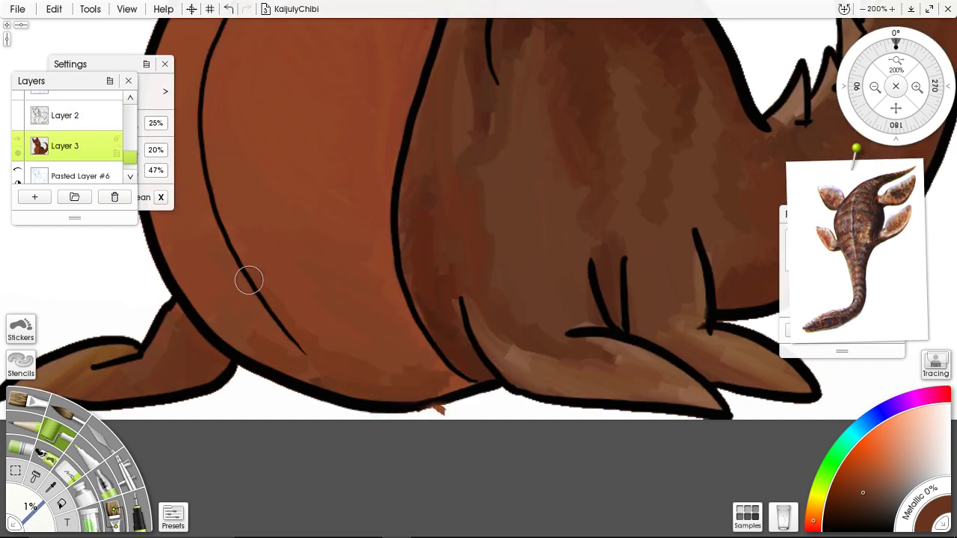
click(437, 413)
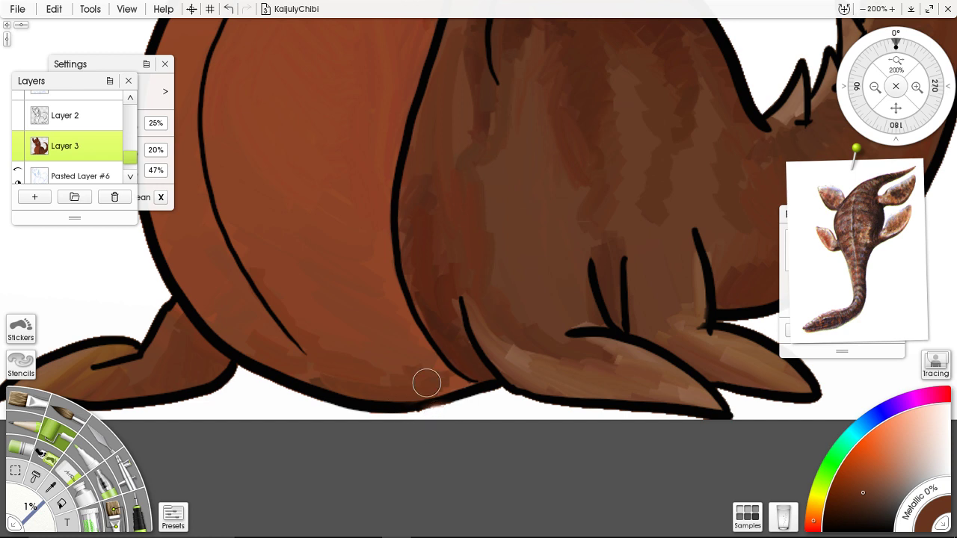
Redraw the faded outline along the belly's lower edge on Layer 2 with the Ink Pen in black
click(105, 125)
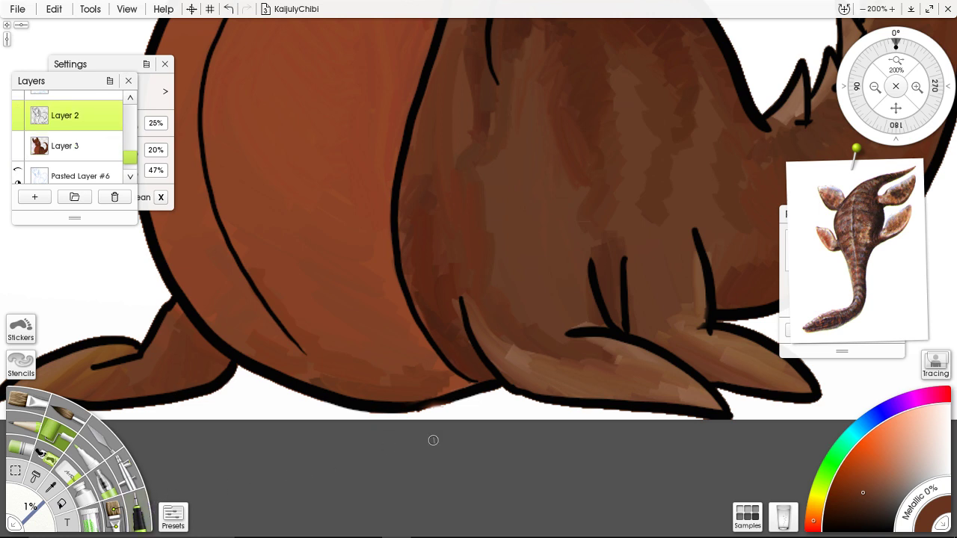
click(134, 508)
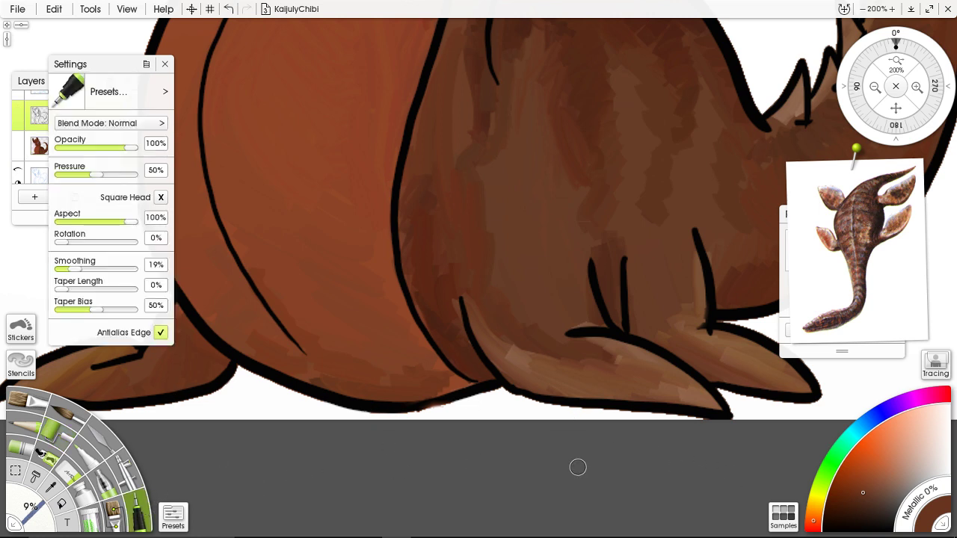
click(853, 532)
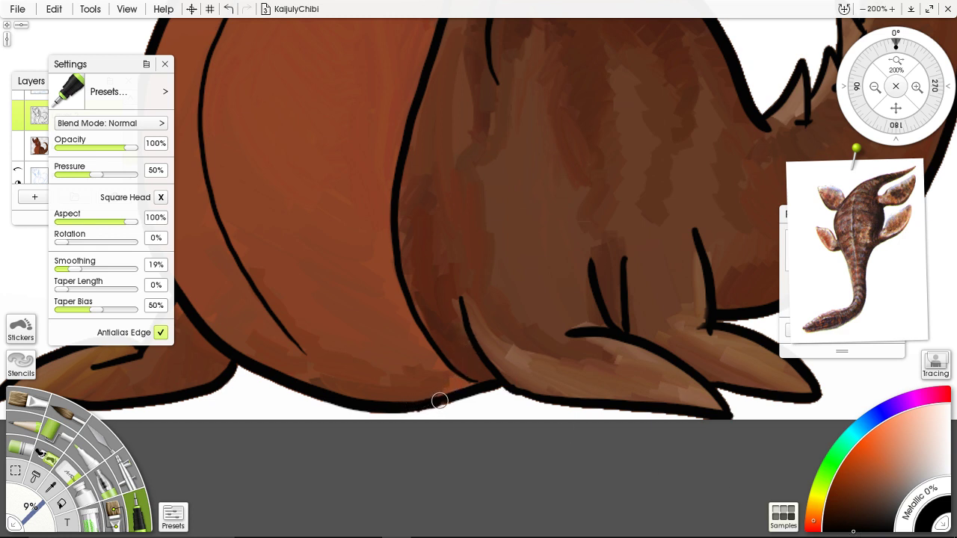
drag(440, 402, 504, 384)
Export the cleaned-up painting as KaijulyChibi.psd in the Chibi Critters folder, replacing the existing file
click(875, 88)
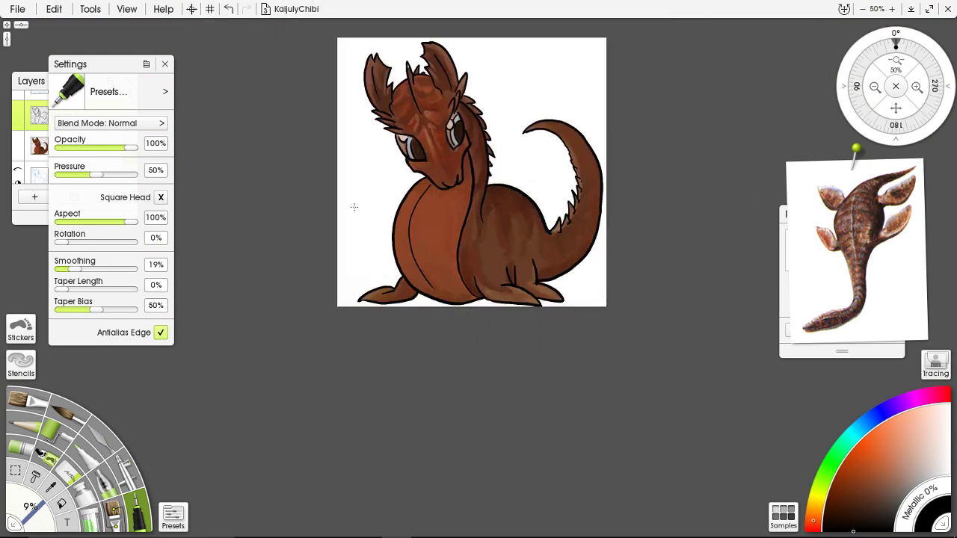
click(17, 9)
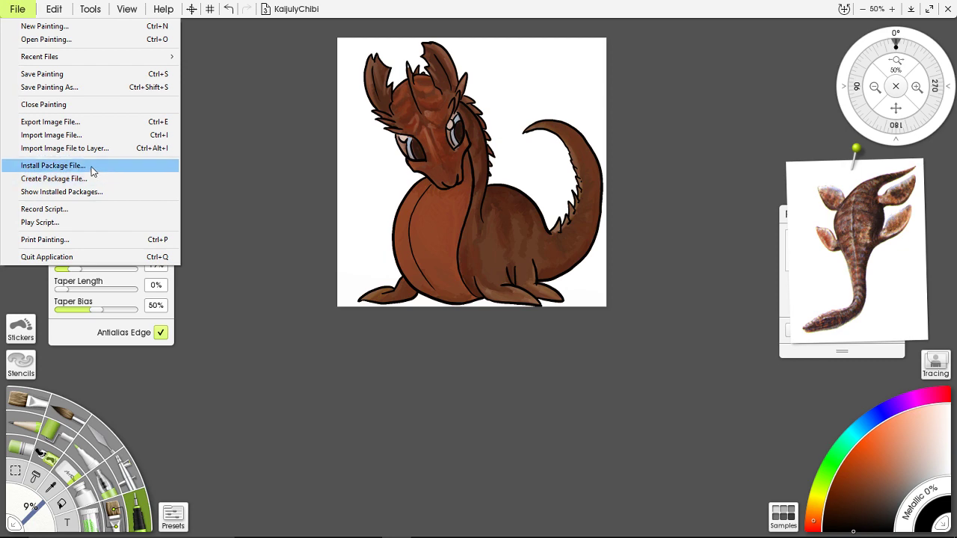
click(65, 123)
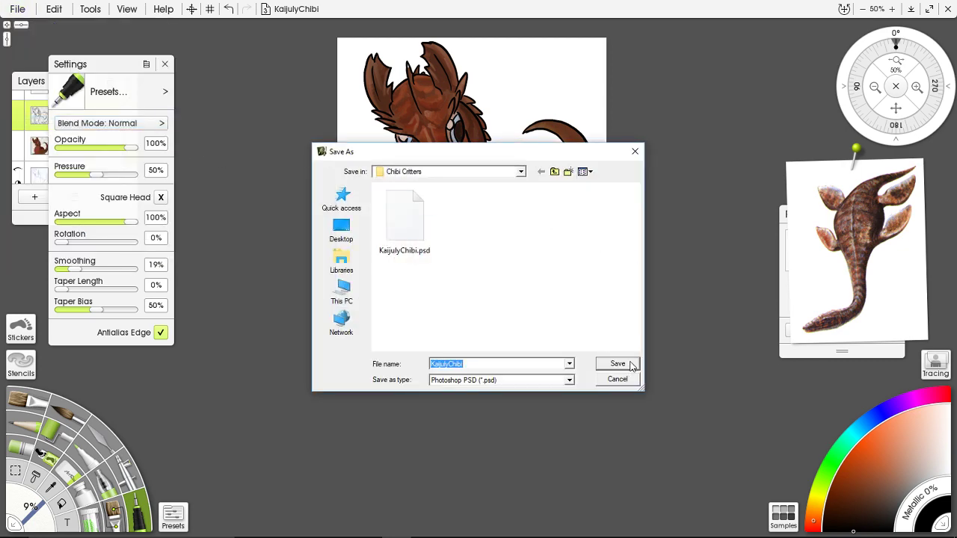
click(618, 364)
click(507, 277)
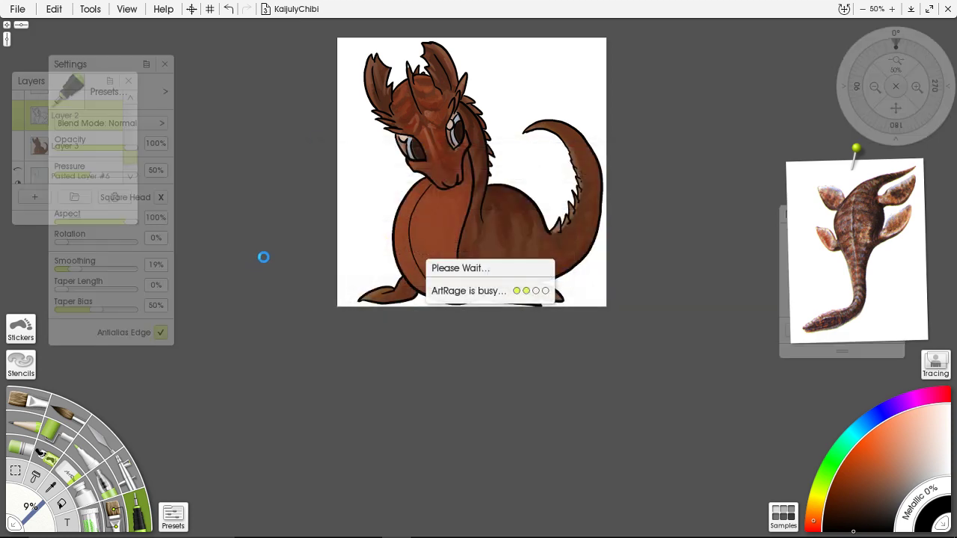